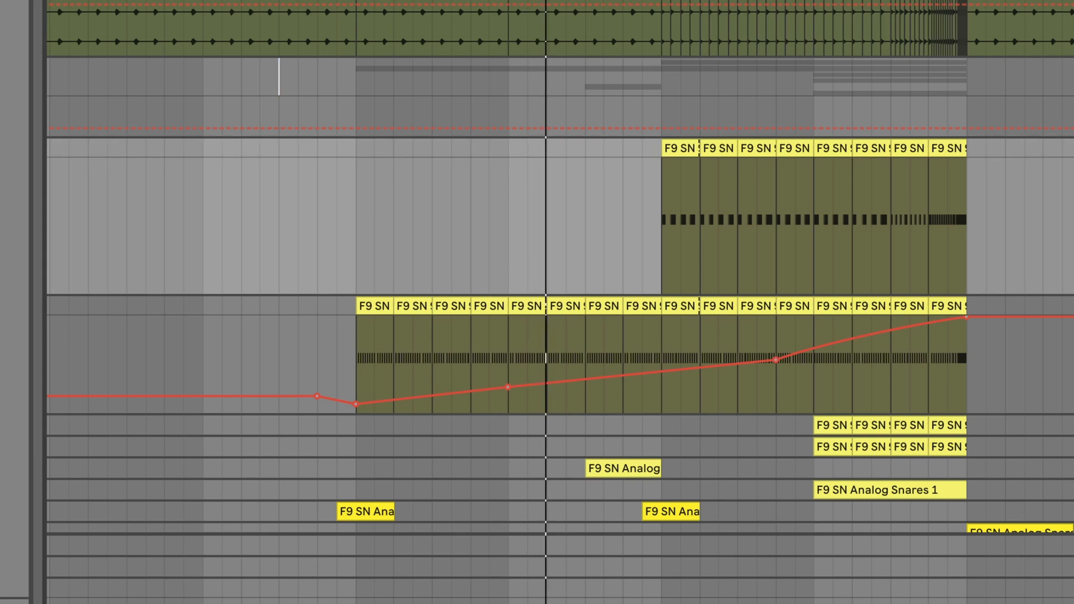
# Step: Unfold the collapsed snare track below the two open fill snare tracks and reduce the height of the upper one
pyautogui.scroll(-4, 560, 303)
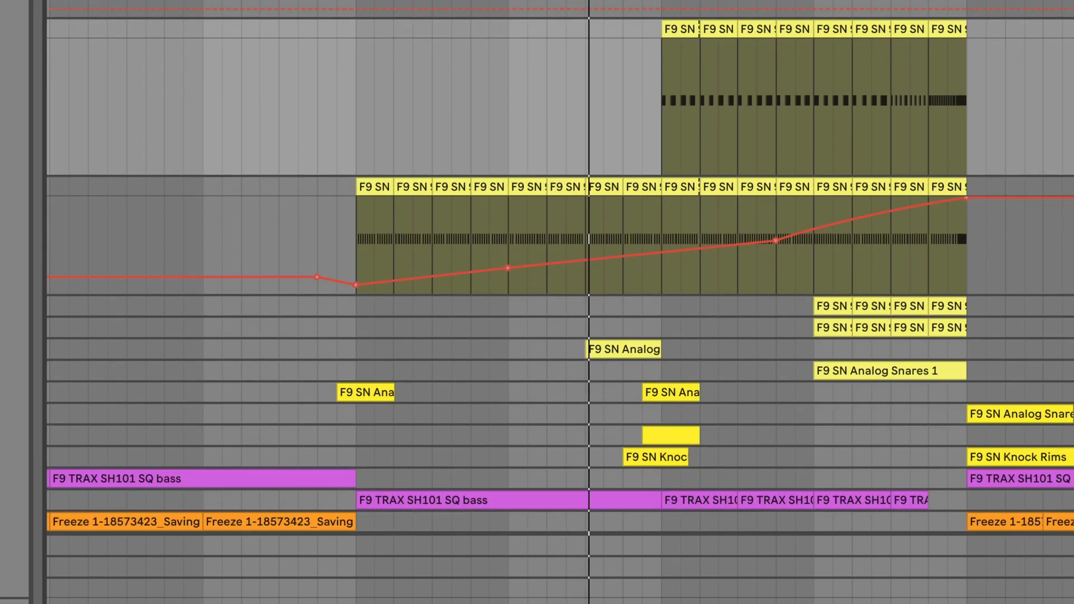
pyautogui.click(1071, 307)
pyautogui.scroll(2, 883, 287)
pyautogui.scroll(2, 883, 287)
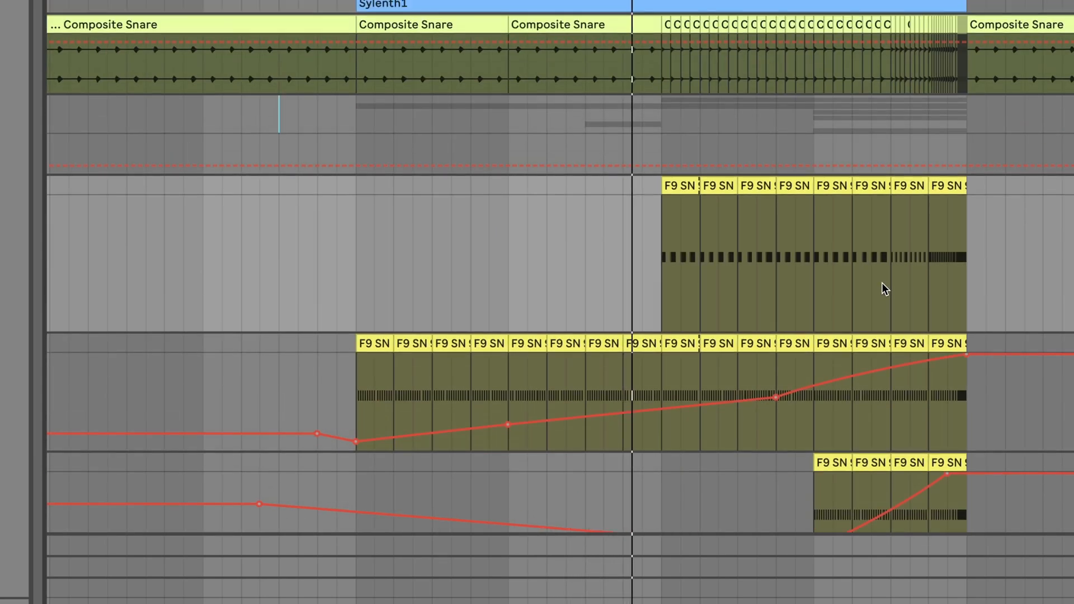
pyautogui.moveTo(1072, 293); pyautogui.dragTo(1072, 235)
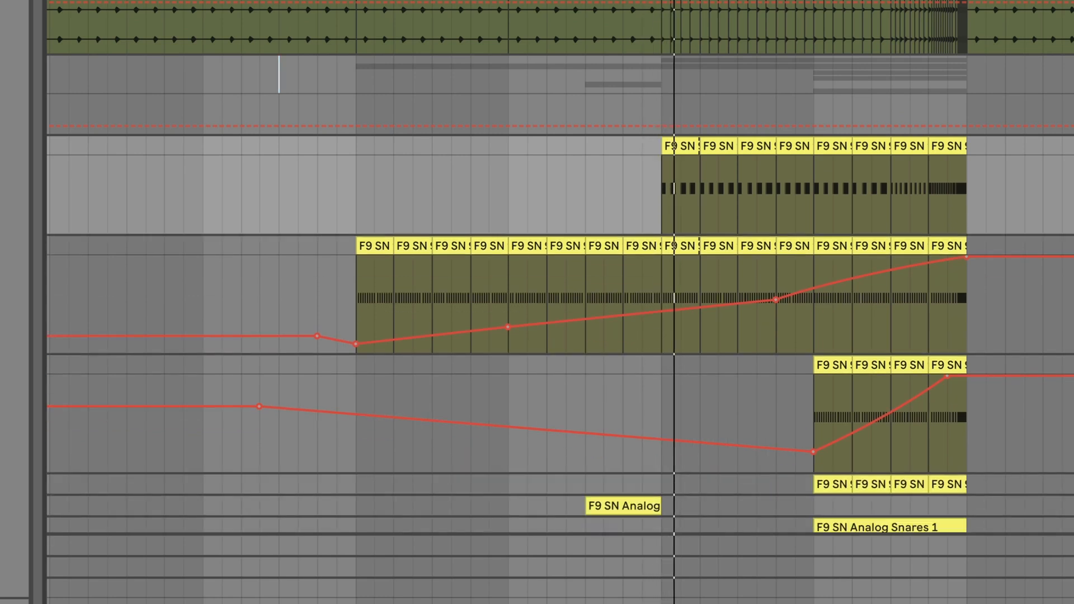
# Step: Unfold the F9 SN Analog Snares 1 and Analog Snares 2 tracks to show their automation, and adjust the lane height
pyautogui.scroll(-3, 974, 291)
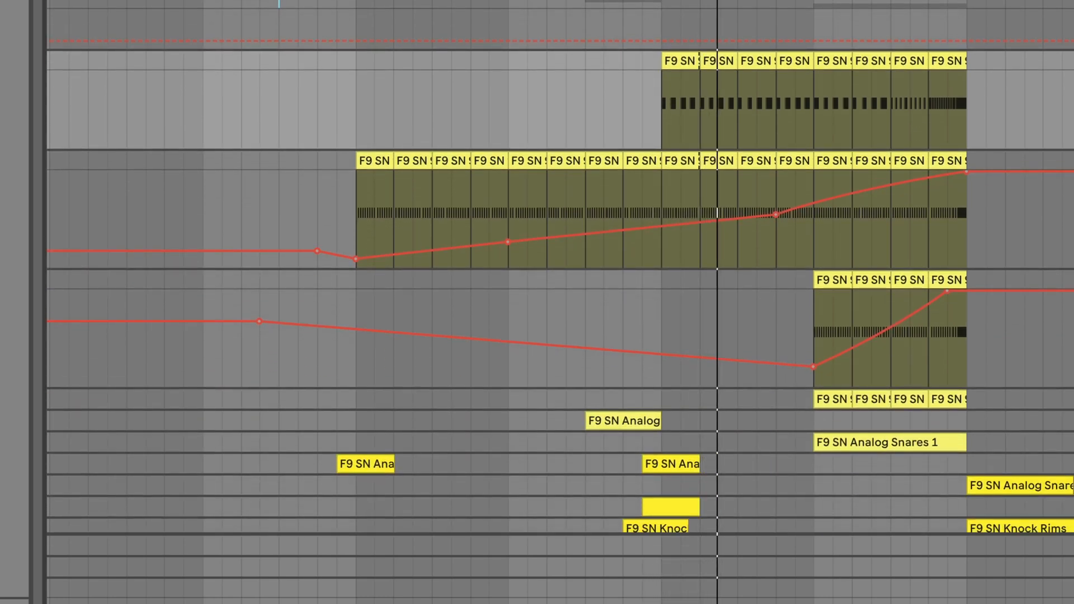
pyautogui.click(1071, 442)
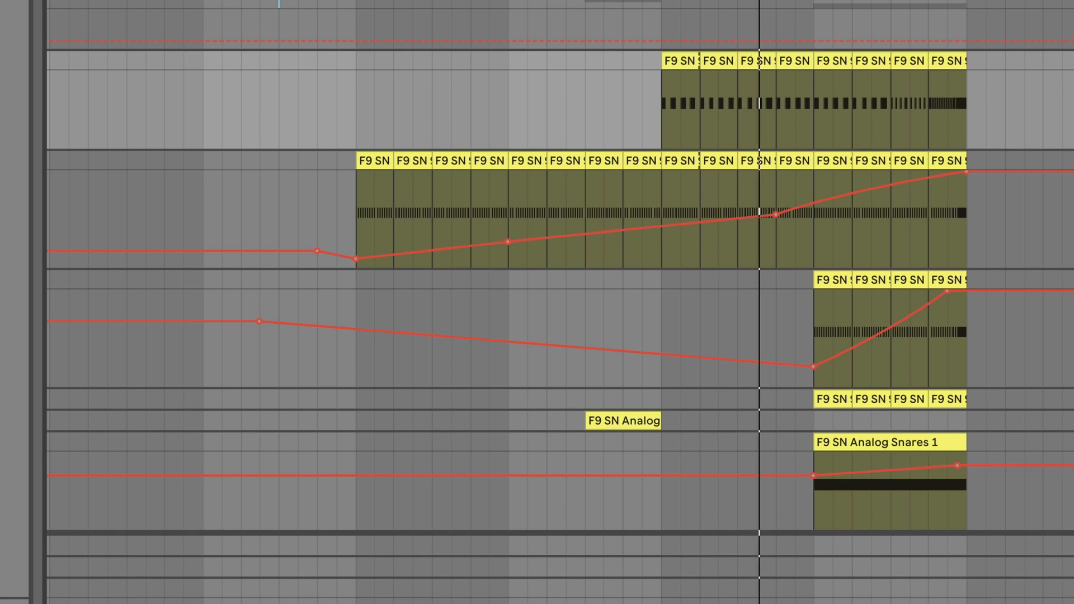
pyautogui.click(1071, 421)
pyautogui.scroll(-4, 974, 336)
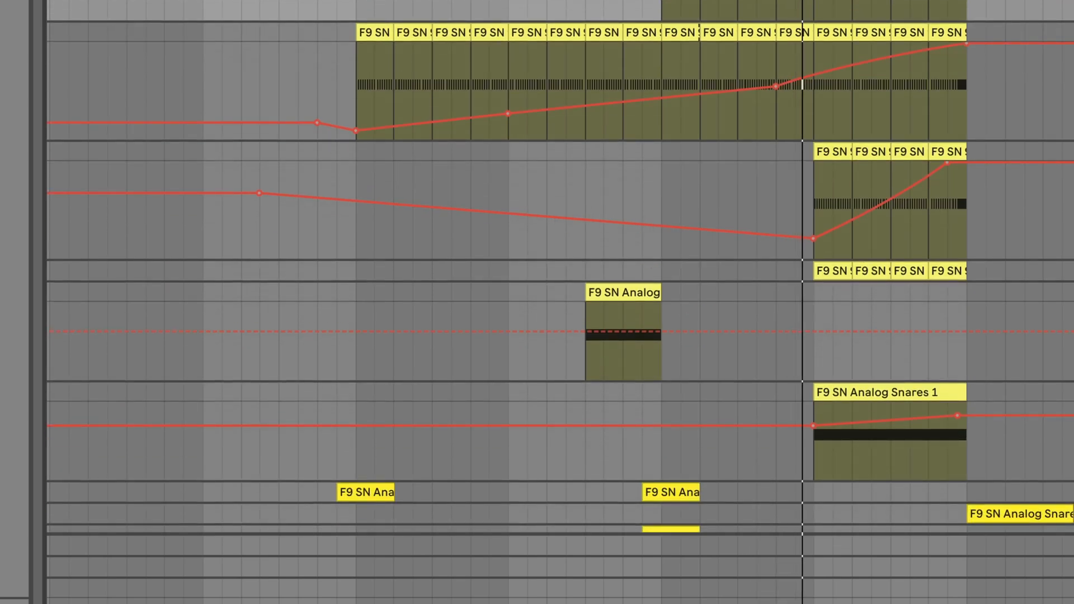
pyautogui.moveTo(1071, 481); pyautogui.dragTo(1071, 461)
pyautogui.scroll(3, 945, 320)
pyautogui.scroll(2, 945, 326)
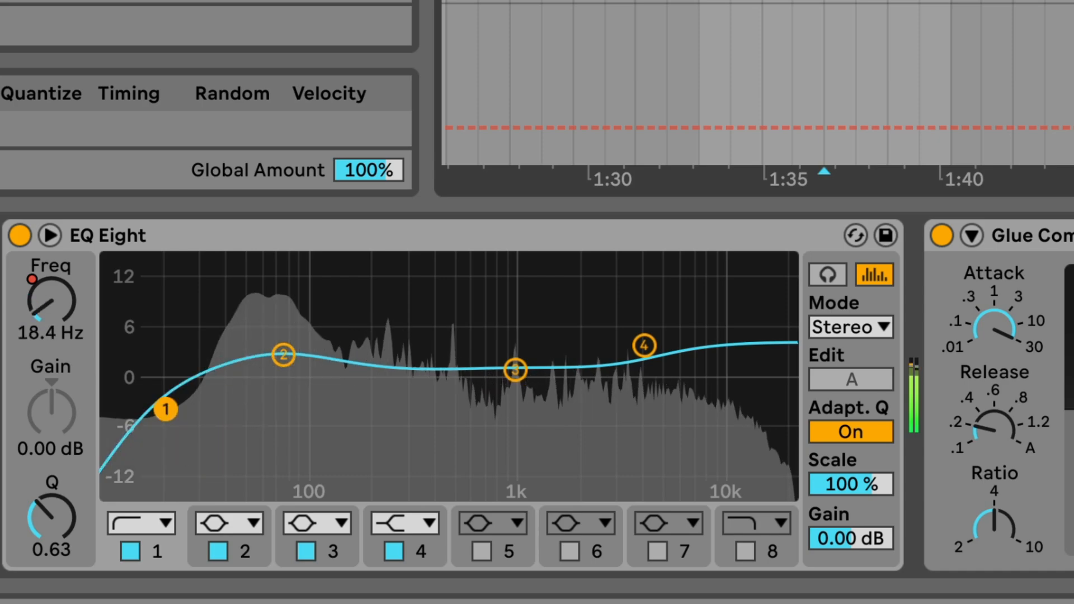
# Step: Examine the sliced Composite Snare clips through the build-up, from the first short clips to the final roll before bar 73
pyautogui.scroll(5, 610, 223)
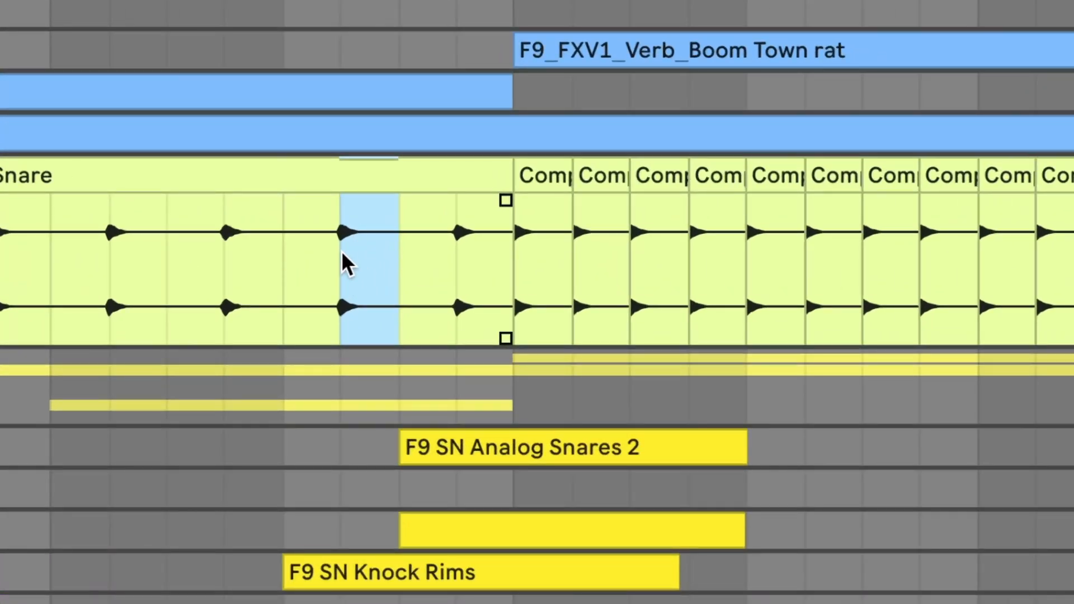
pyautogui.click(530, 175)
pyautogui.click(597, 176)
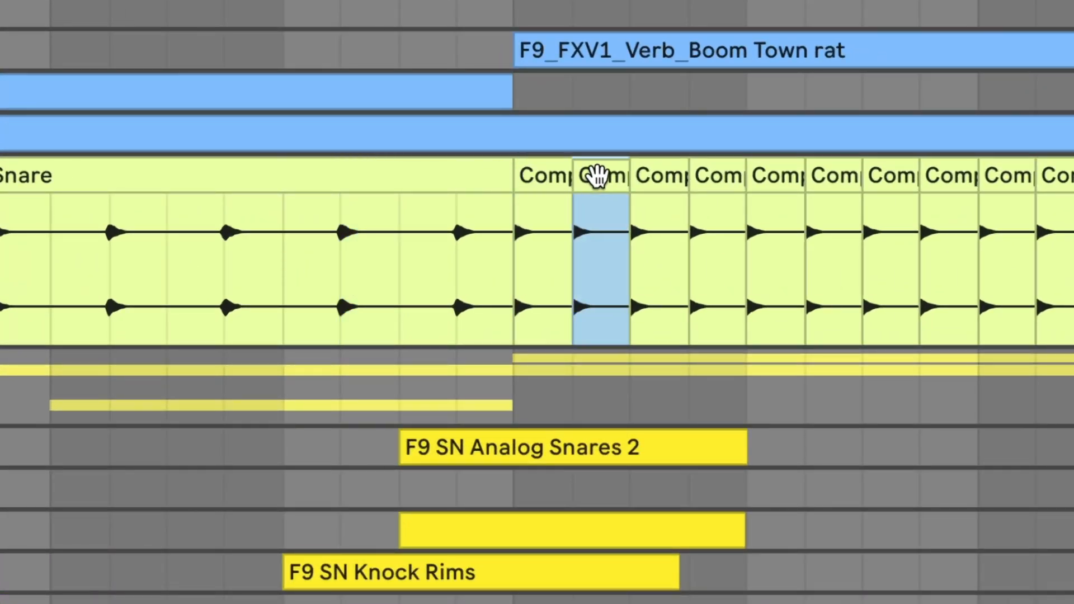
pyautogui.click(677, 176)
pyautogui.click(716, 171)
pyautogui.hscroll(10, 804, 200)
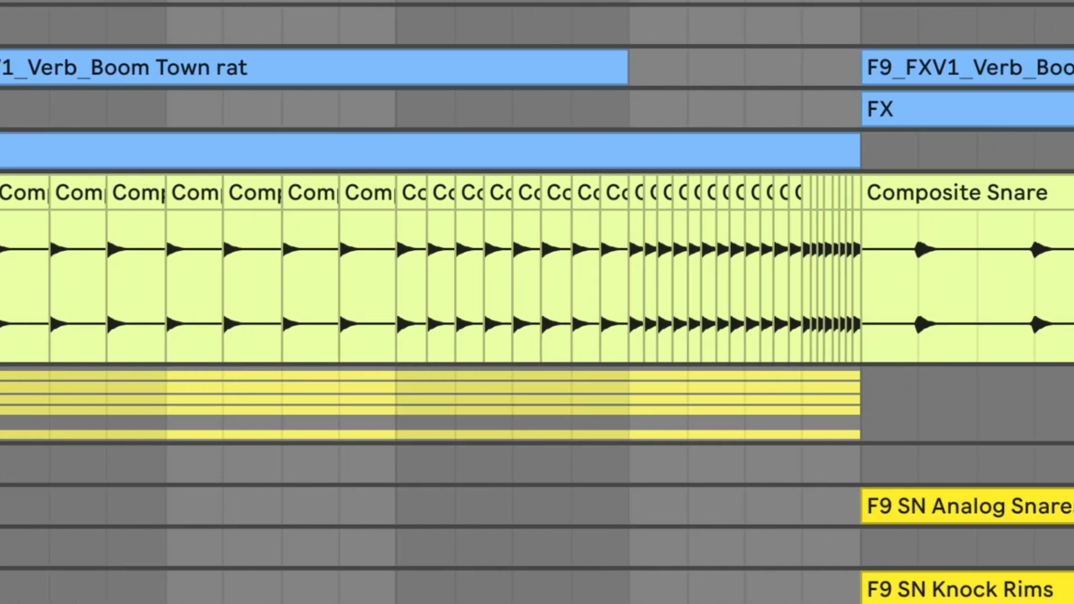
pyautogui.moveTo(550, 1); pyautogui.dragTo(549, 118)
pyautogui.hscroll(2, 538, 483)
pyautogui.hscroll(5, 714, 347)
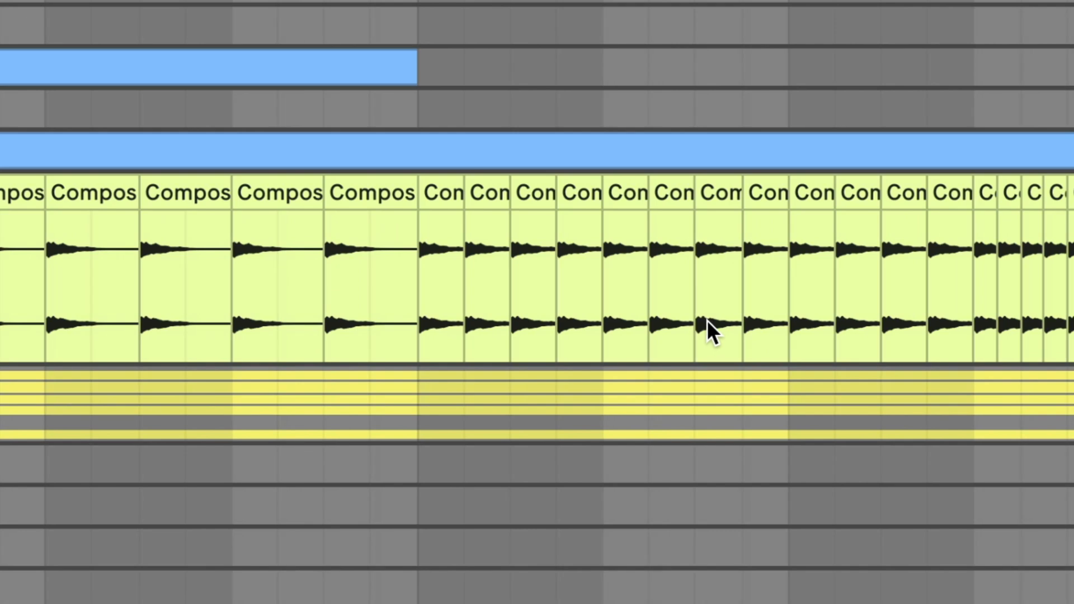
pyautogui.hscroll(3, 431, 311)
pyautogui.scroll(3, 3, 283)
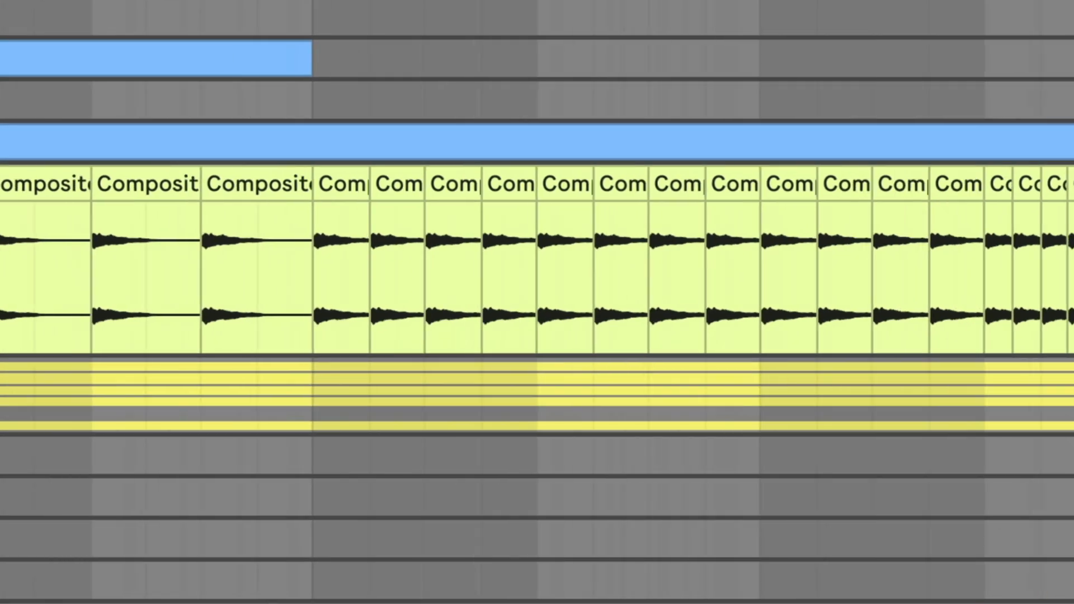
pyautogui.hscroll(-2, 18, 283)
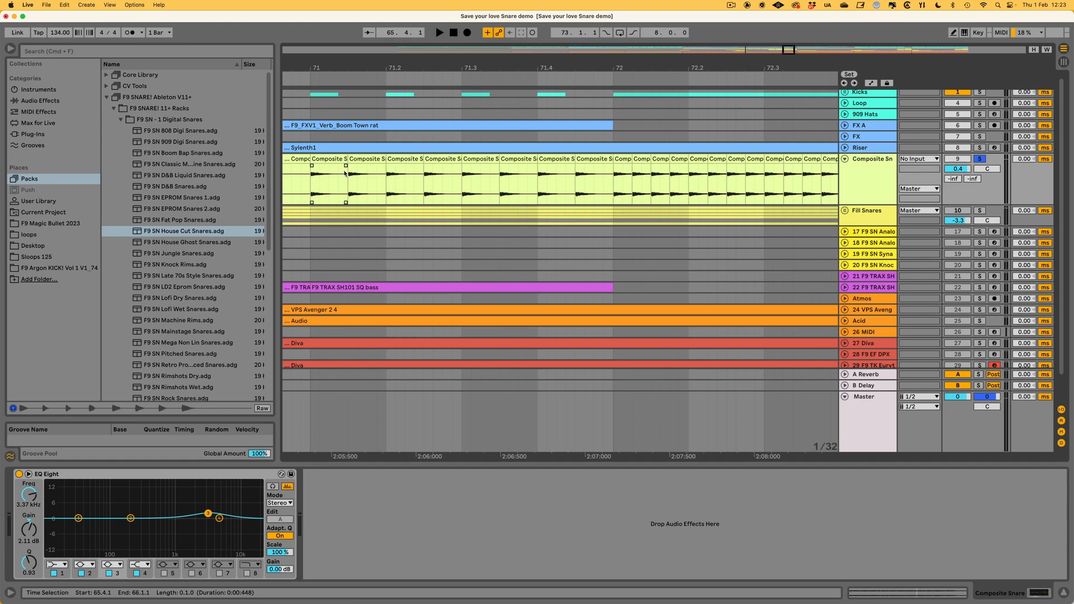
# Step: Copy the one-beat Composite Snare clip to bar 71, and duplicate its first half beat seven times up to bar 72
pyautogui.hscroll(-3, 345, 174)
pyautogui.moveTo(336, 157); pyautogui.dragTo(426, 194)
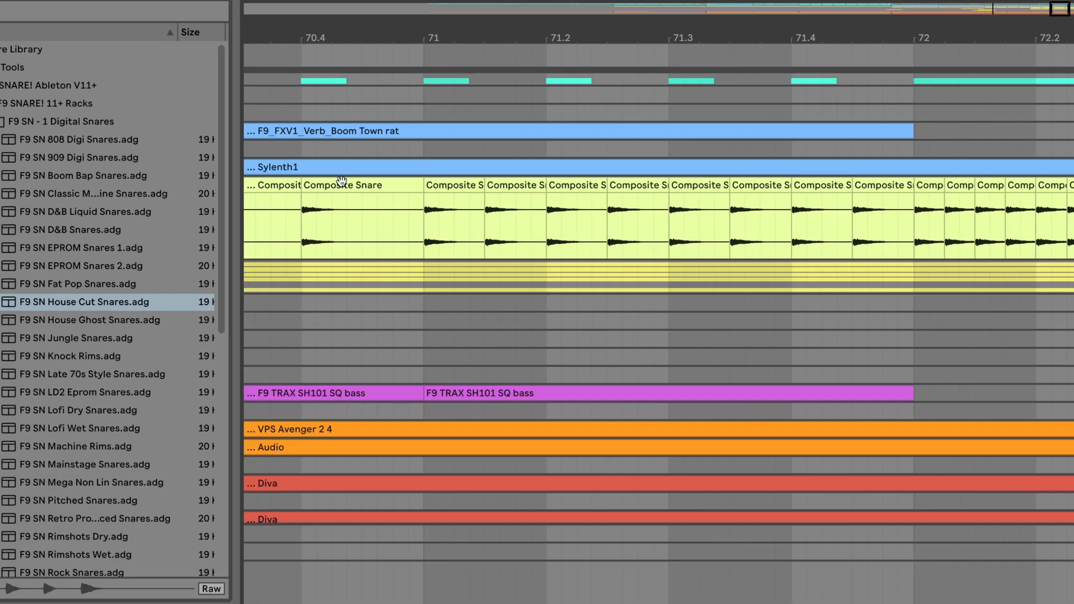
pyautogui.moveTo(568, 324); pyautogui.dragTo(468, 281)
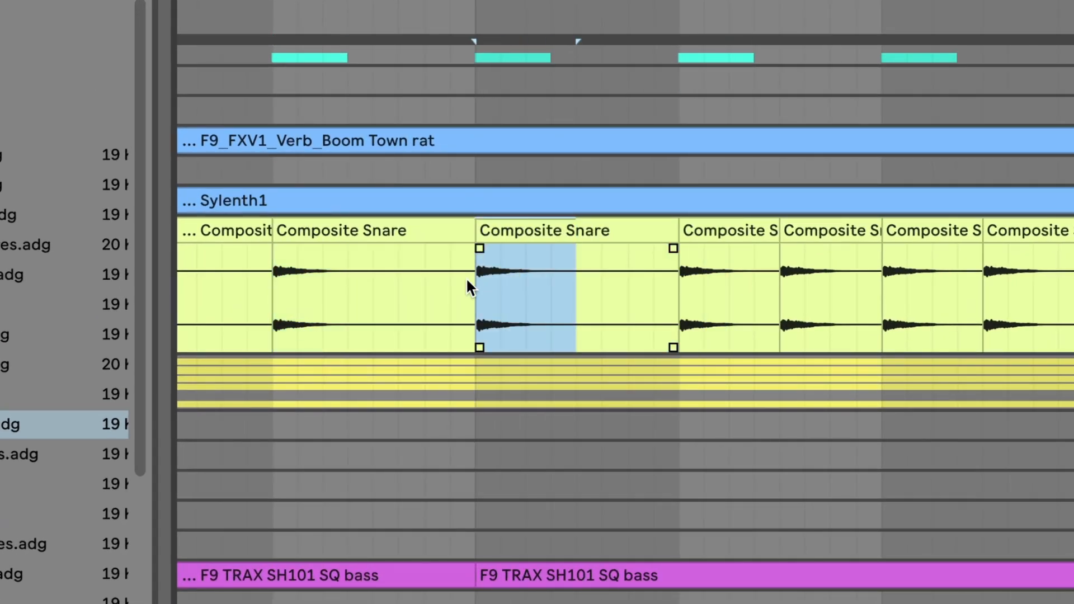
pyautogui.press('super+d')
pyautogui.press('super+d')
pyautogui.press('super+d')
pyautogui.press('super+d')
pyautogui.press('super+d')
pyautogui.press('super+d')
pyautogui.press('super+d')
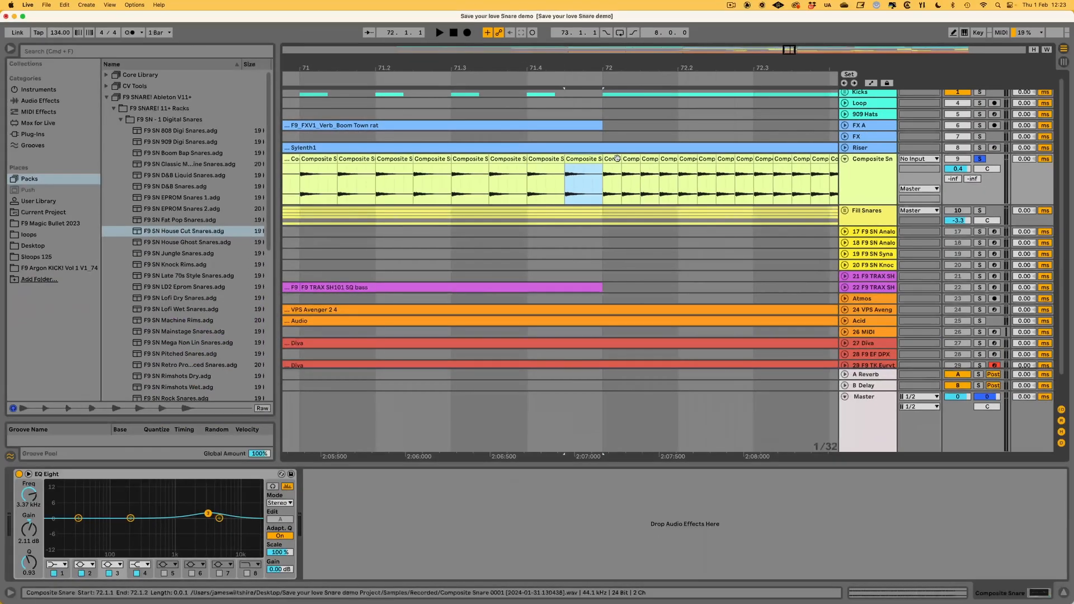
# Step: Unsolo the Composite Snare track and play the snare roll from bar 71
pyautogui.hscroll(5, 587, 168)
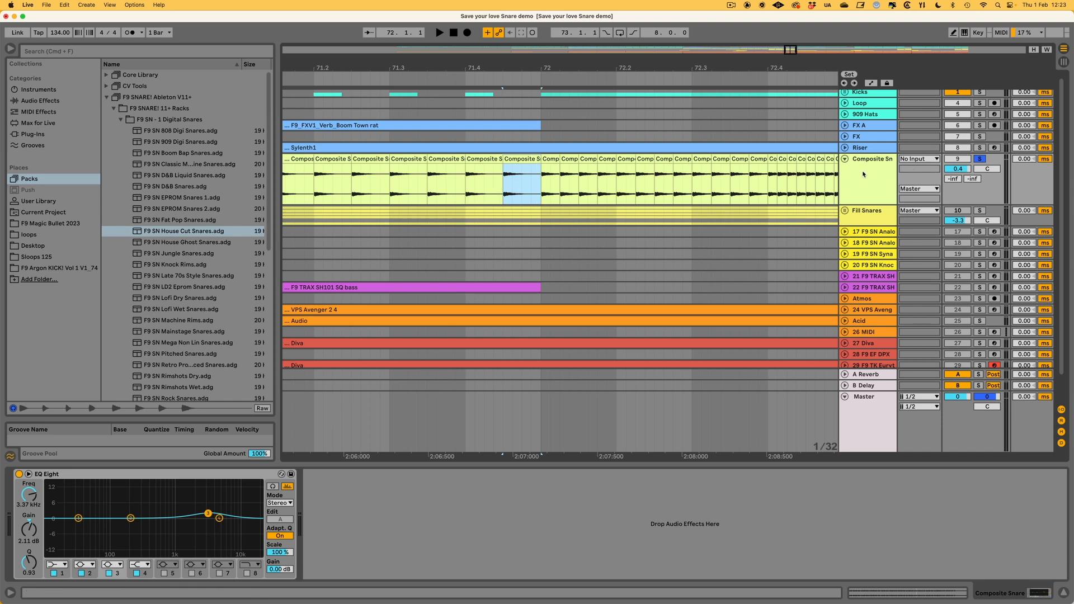
pyautogui.click(466, 188)
pyautogui.moveTo(791, 49); pyautogui.dragTo(790, 20)
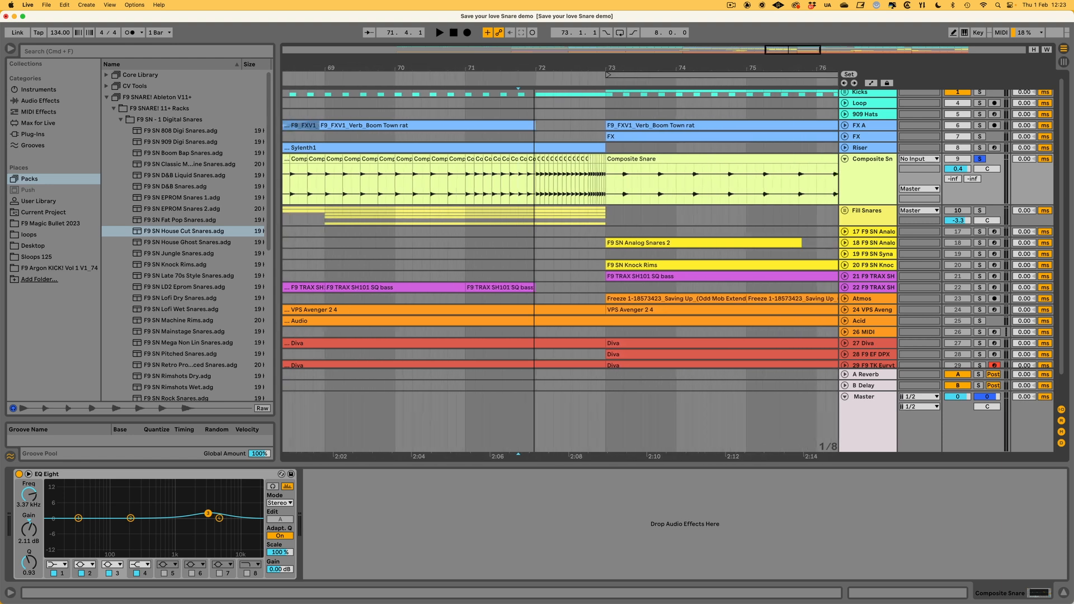
pyautogui.click(468, 187)
pyautogui.press('s')
pyautogui.press('space')
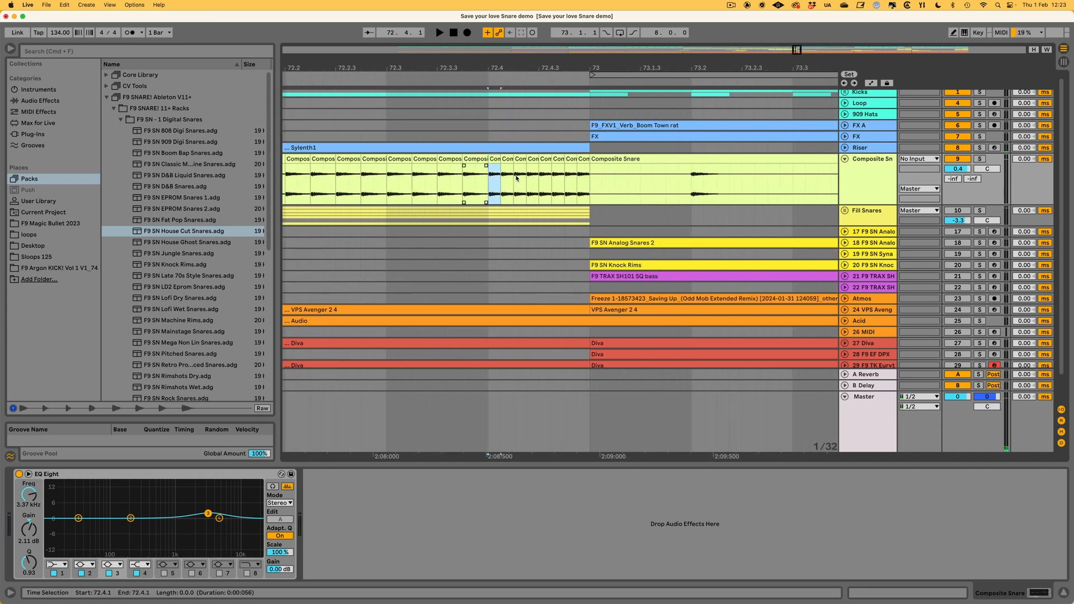
# Step: Select the last beat of the Composite Snare roll, from 72.4.1 to 73.1.1
pyautogui.moveTo(489, 180); pyautogui.dragTo(592, 166)
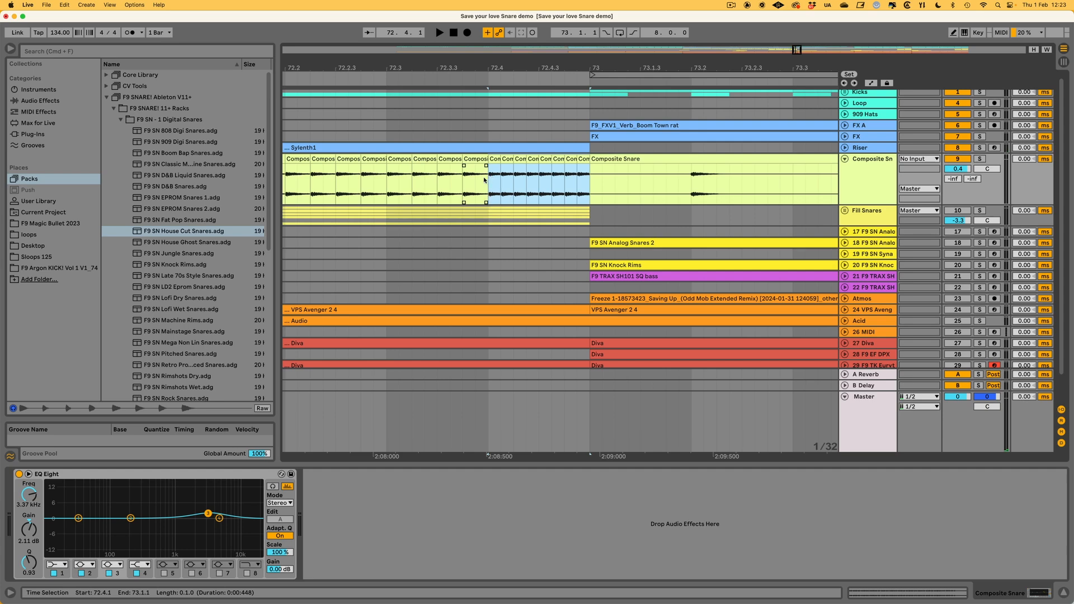
pyautogui.scroll(-10, 557, 185)
pyautogui.hscroll(-4, 447, 211)
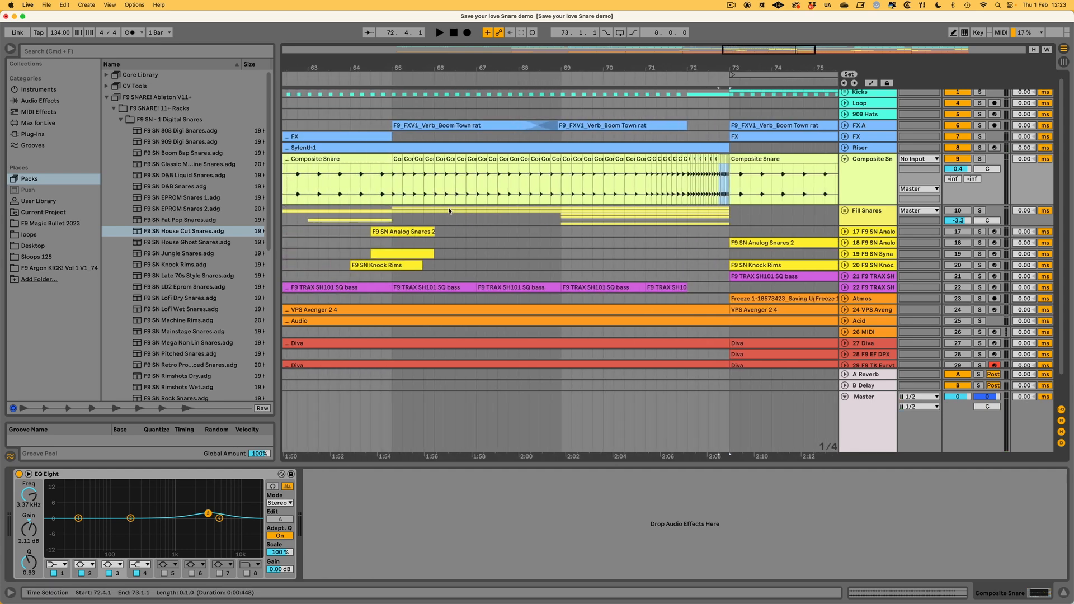
# Step: Unfold the Fill Snares group and show the F9 SN 909 Style Snares rack of track 11
pyautogui.click(392, 221)
pyautogui.click(845, 211)
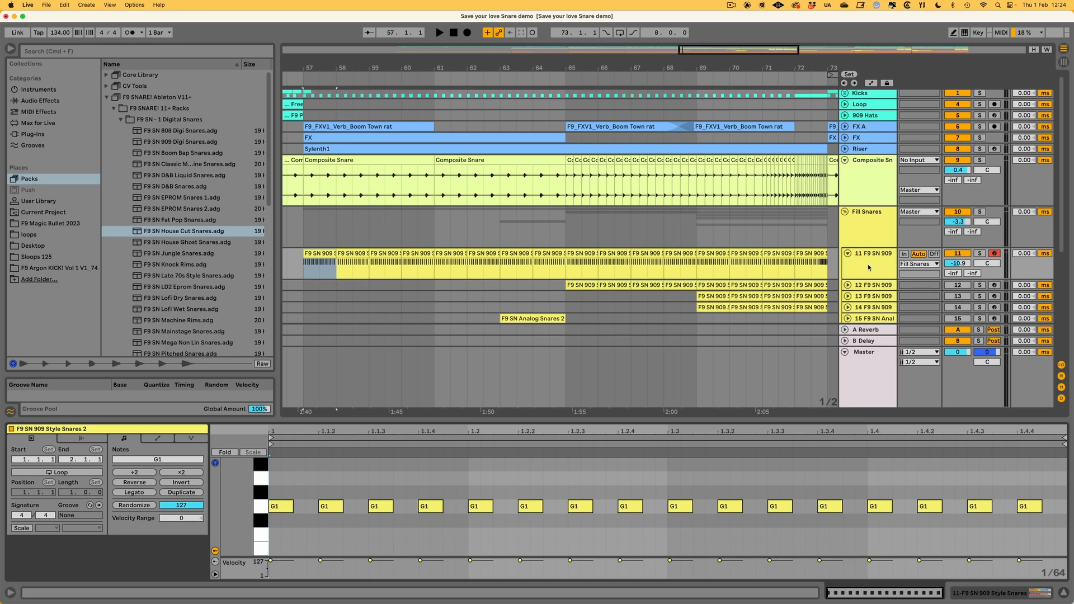
pyautogui.hotkey('shift', 'Tab')
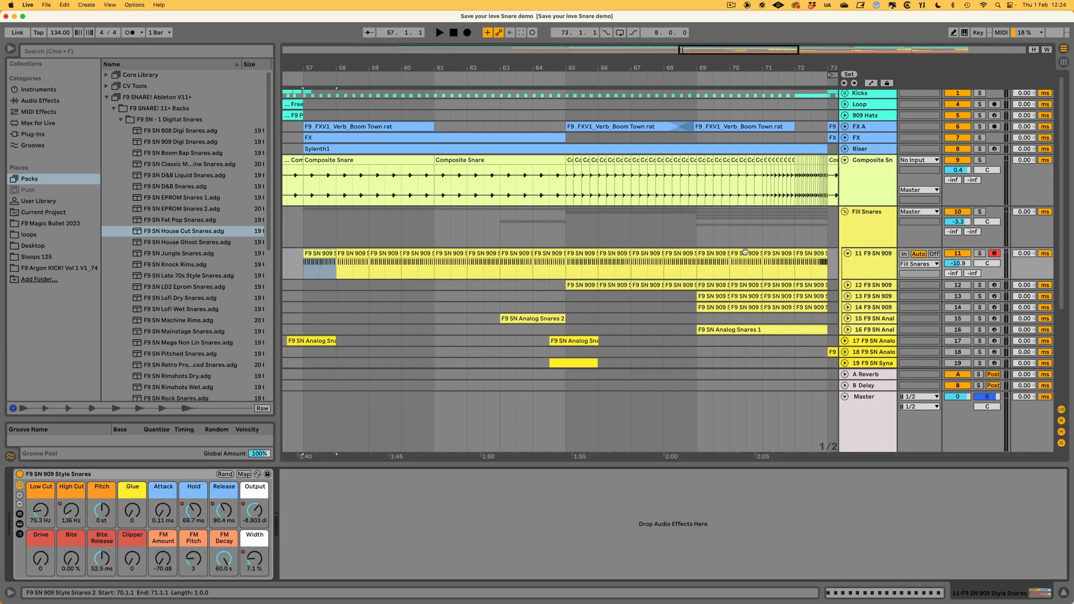
# Step: Solo track 11, play its 909 snare fill, and stop playback
pyautogui.click(744, 252)
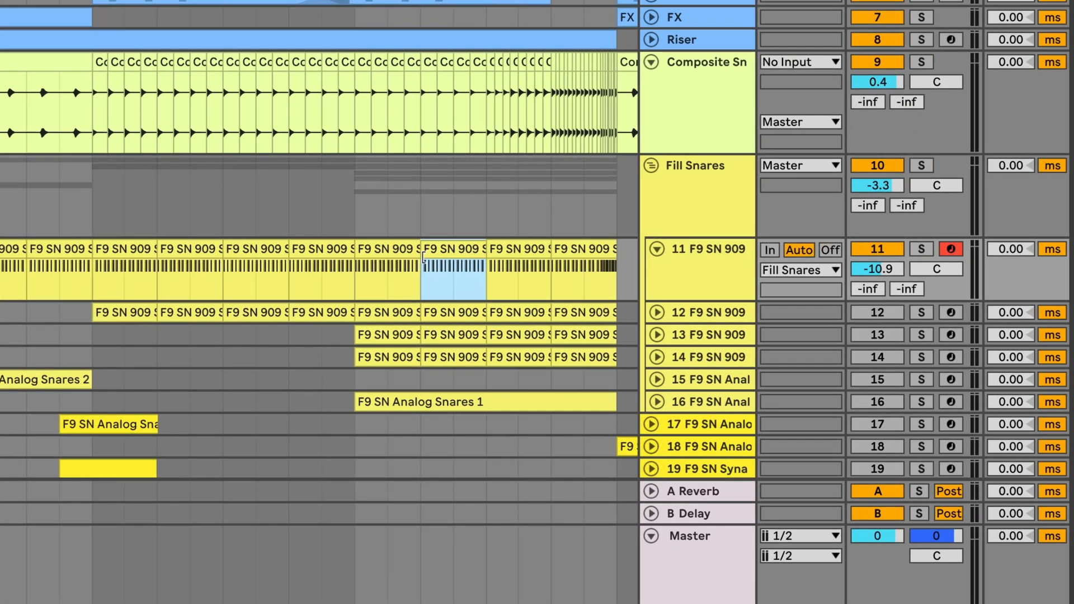
pyautogui.click(922, 249)
pyautogui.press('space')
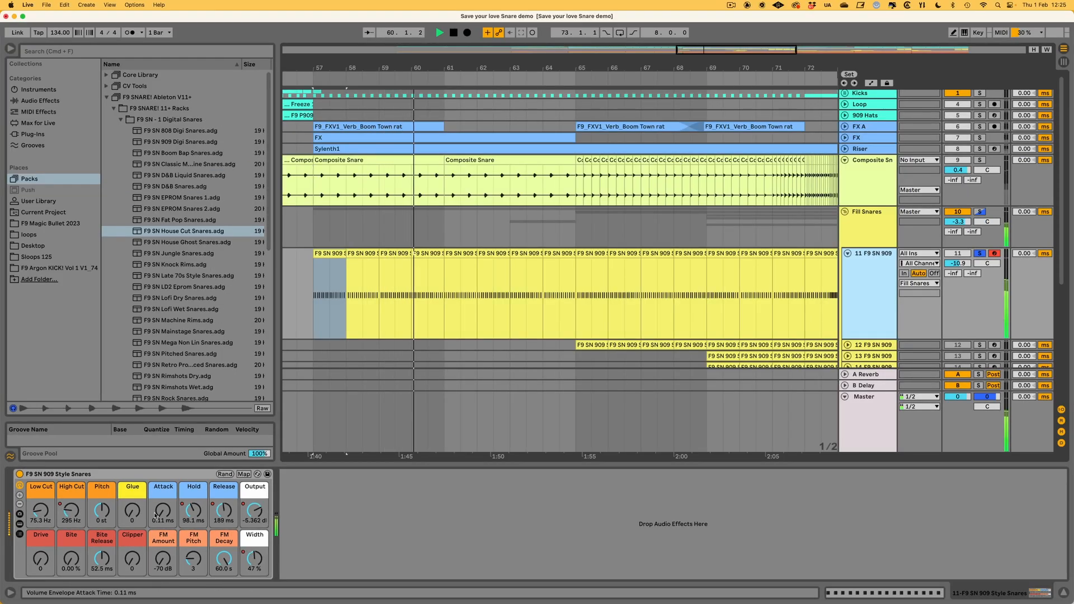
pyautogui.press('space')
# Step: Show automation in the arrangement and display the High Cut envelope of track 11's F9 SN 909 Style Snares rack
pyautogui.press('a')
pyautogui.click(862, 264)
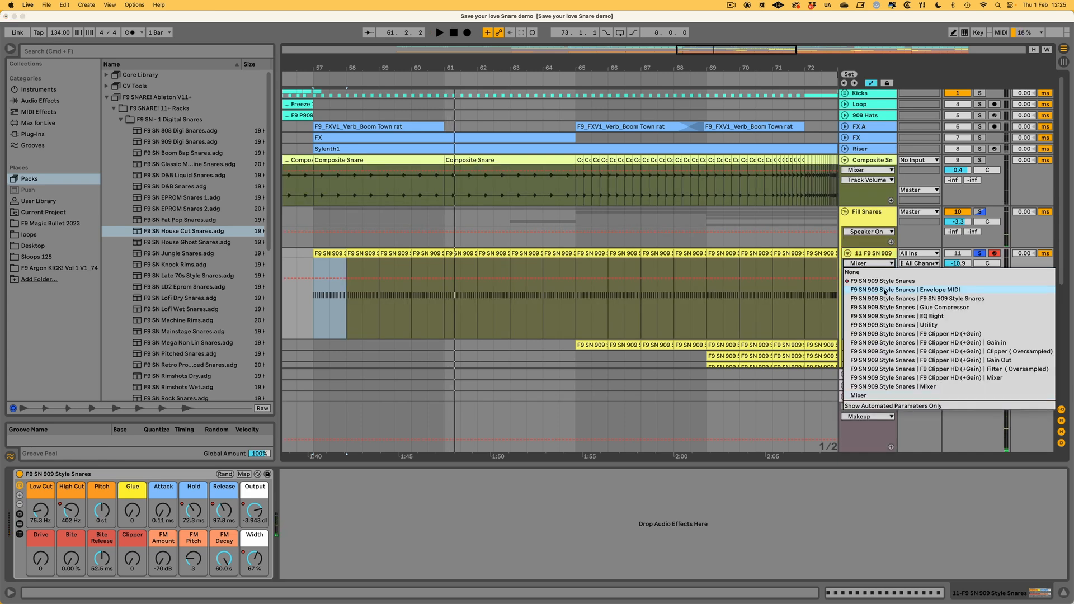
pyautogui.click(883, 281)
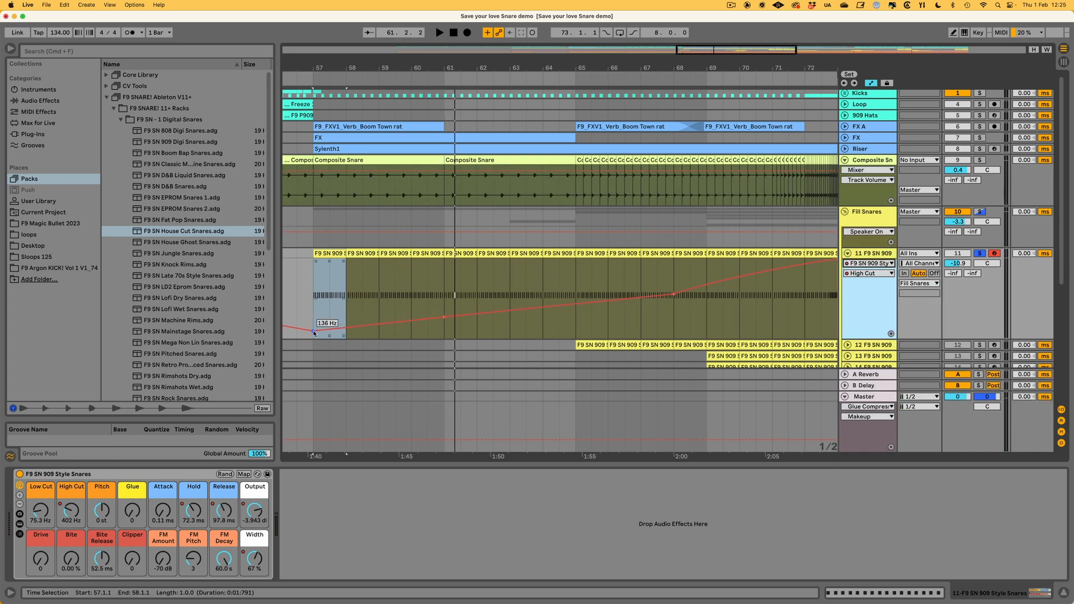
# Step: Examine the High Cut automation curve and the note pattern across track 11's snare clips up to bar 73
pyautogui.hscroll(1, 383, 333)
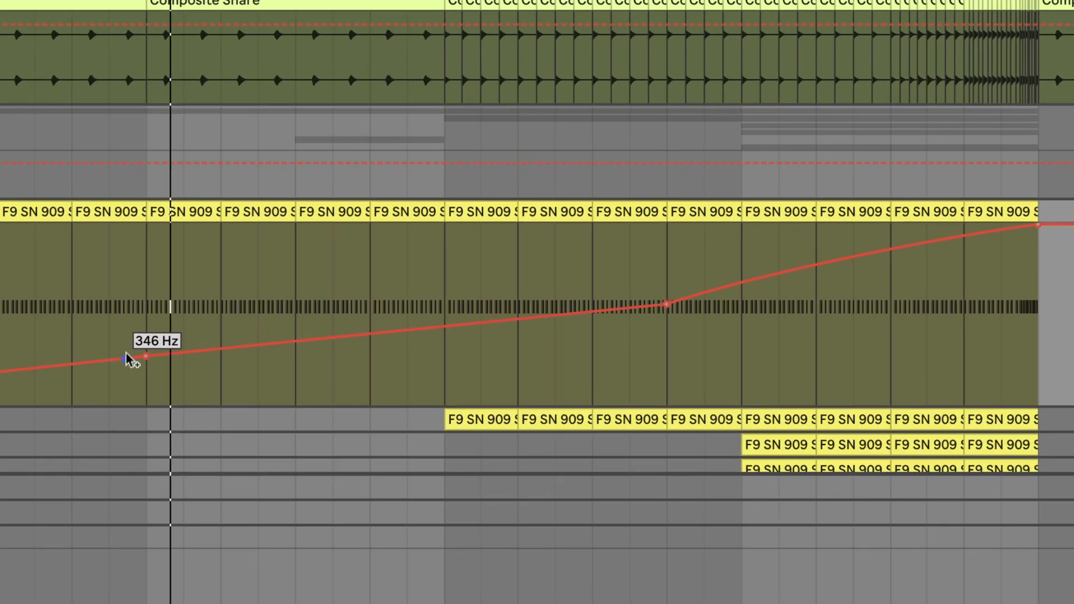
pyautogui.click(295, 343)
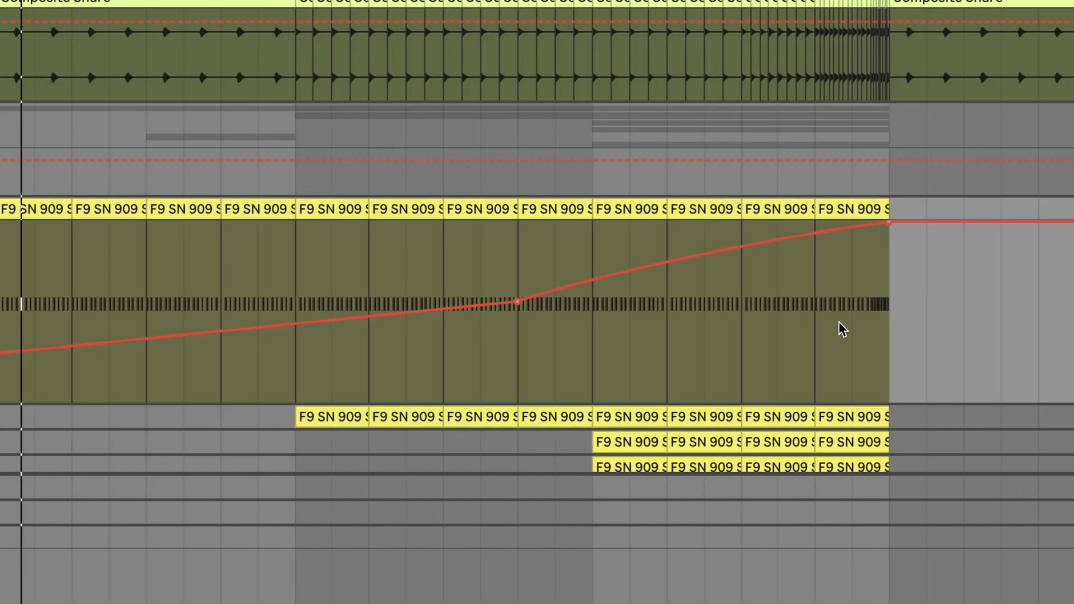
pyautogui.moveTo(849, 1); pyautogui.dragTo(849, 84)
pyautogui.hscroll(2, 992, 287)
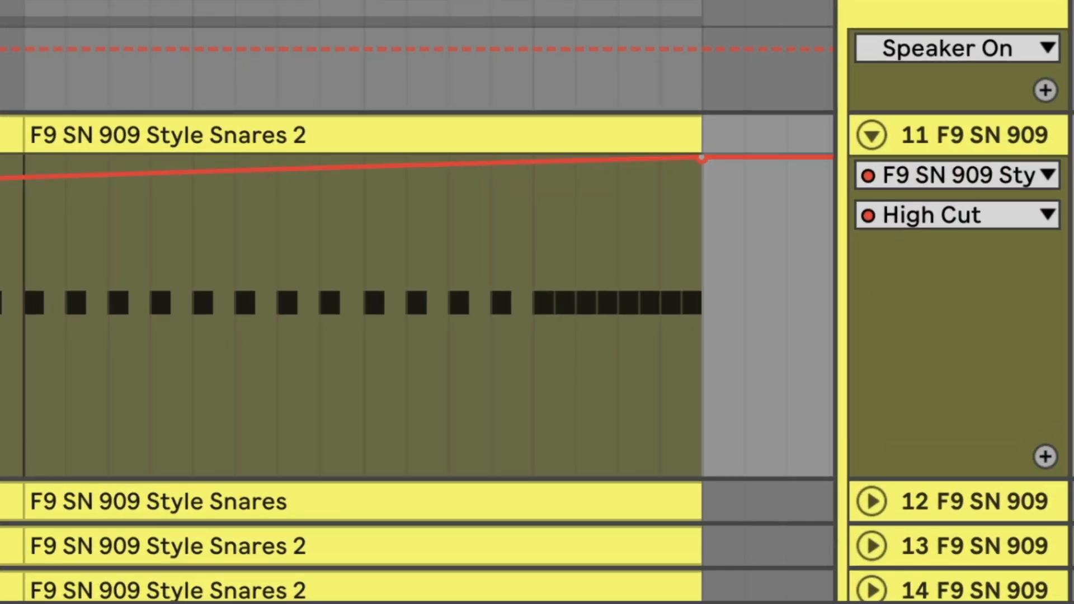
pyautogui.hscroll(3, 419, 302)
pyautogui.scroll(-1, 418, 302)
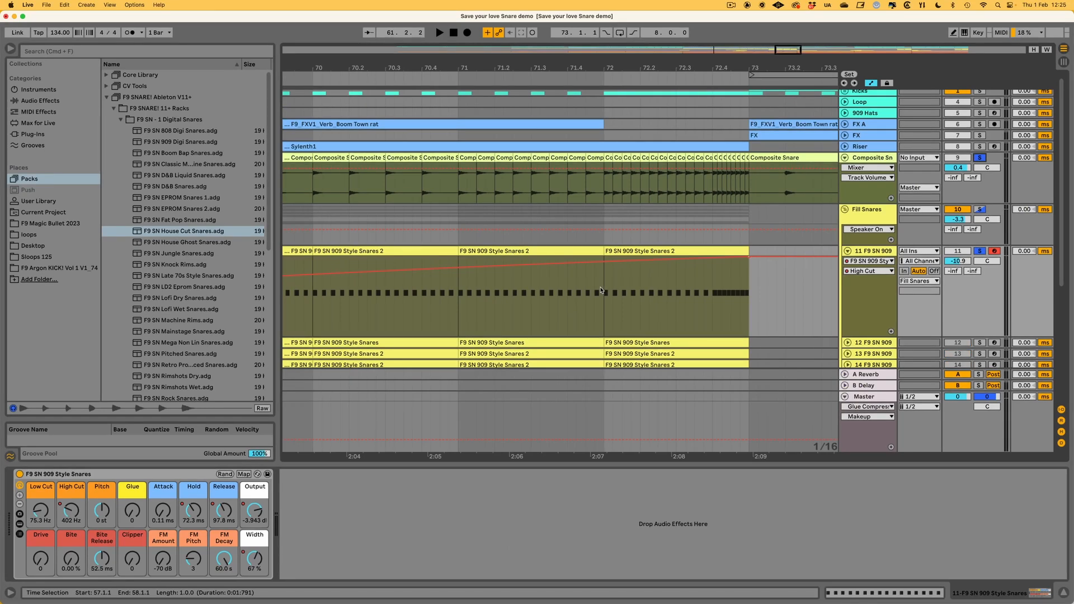
# Step: Play the final bar of track 11's snare fill from bar 72 and stop playback
pyautogui.click(603, 290)
pyautogui.press('space')
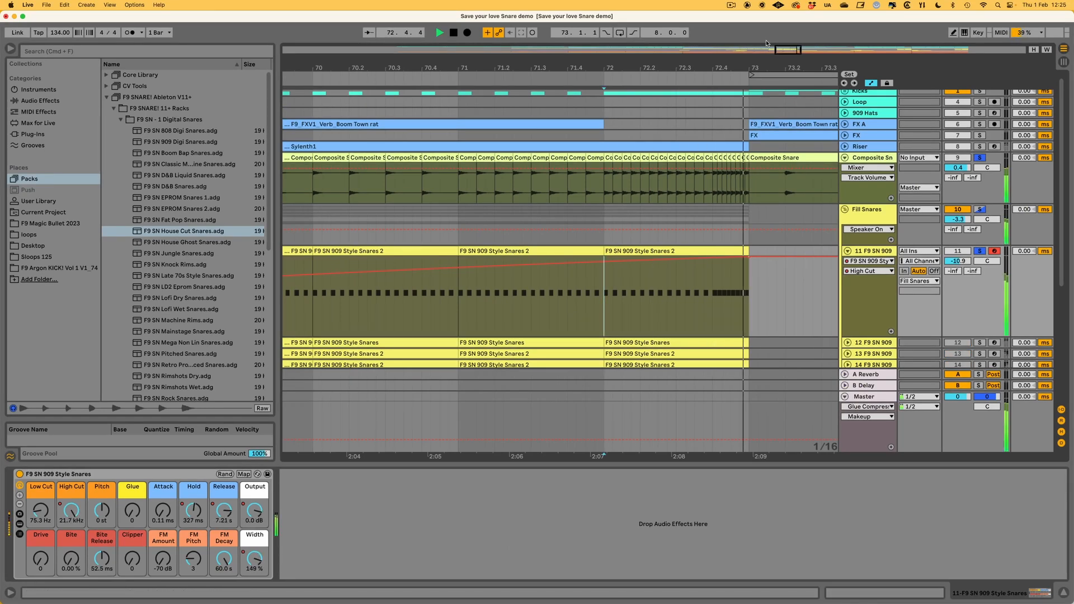
pyautogui.hscroll(-20, 797, 172)
pyautogui.press('space')
# Step: Select the first F9 SN 909 Style Snares 2 clip on track 11, at bar 57
pyautogui.hscroll(2, 798, 172)
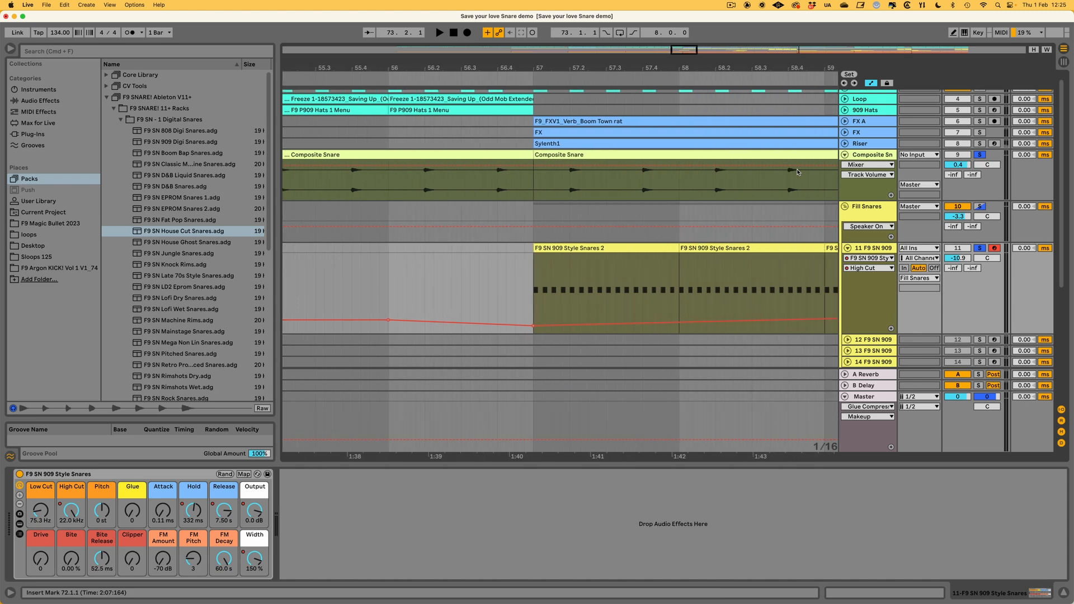
pyautogui.click(600, 246)
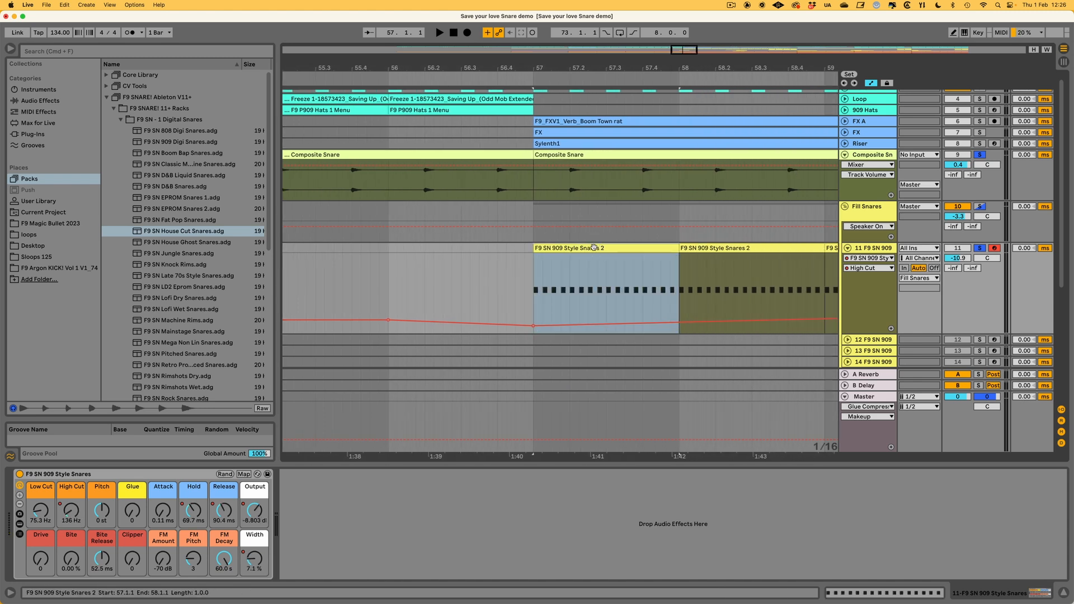
pyautogui.hscroll(1, 582, 252)
pyautogui.click(560, 260)
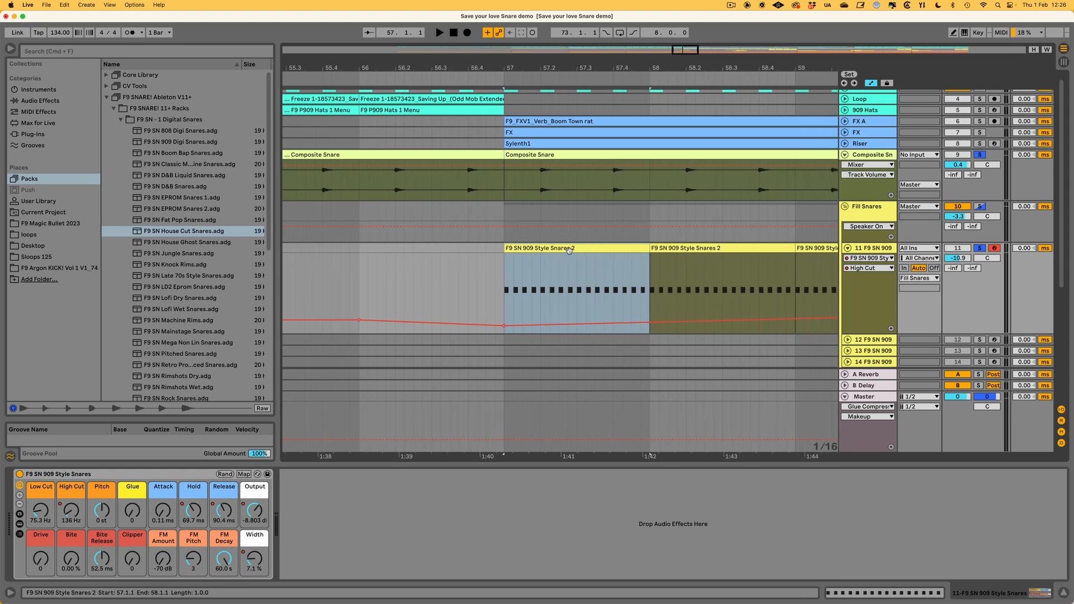
# Step: Play track 11's snare build from bar 57 to bar 61 and stop playback
pyautogui.press('space')
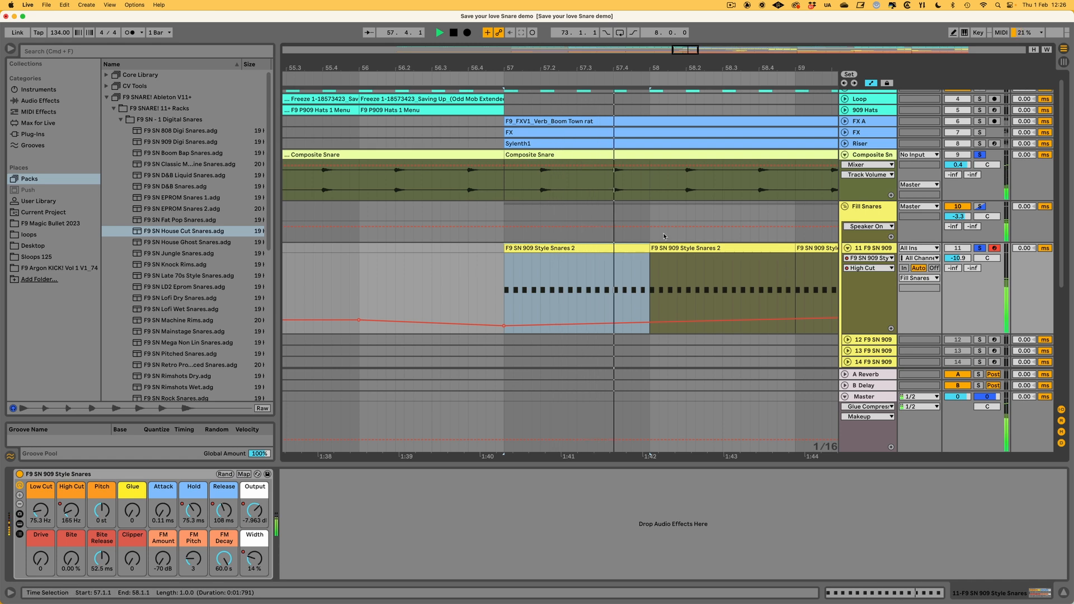
pyautogui.hscroll(6, 693, 267)
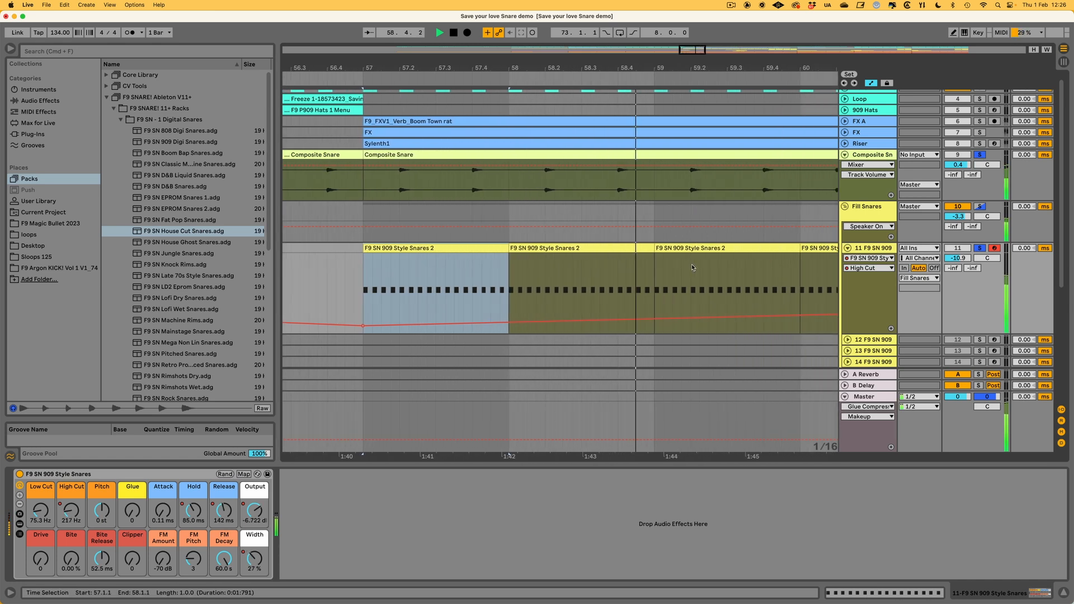
pyautogui.hscroll(2, 693, 268)
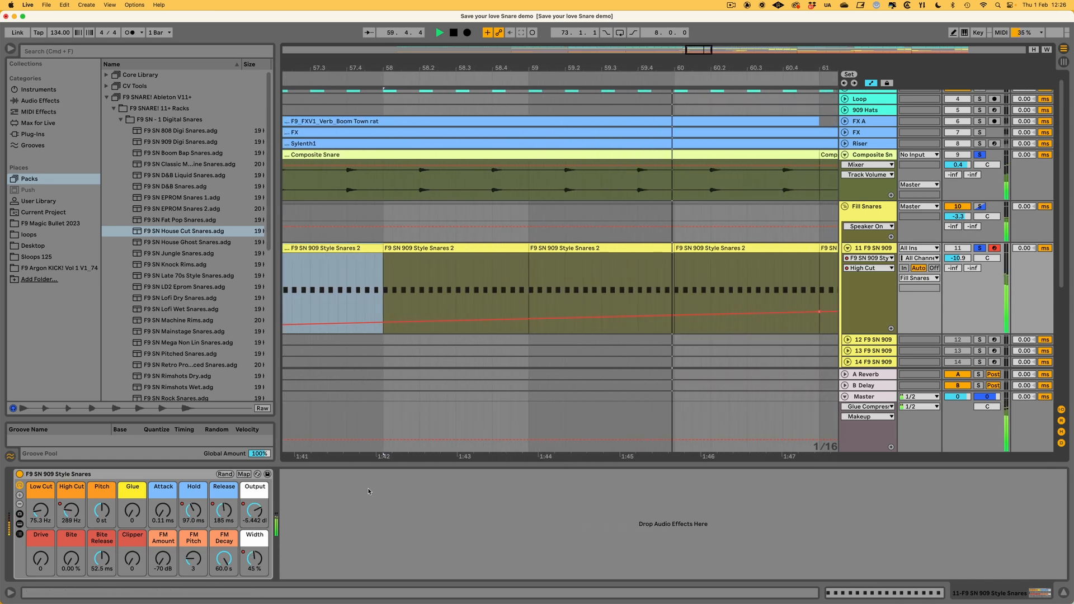
pyautogui.hscroll(3, 712, 292)
pyautogui.press('space')
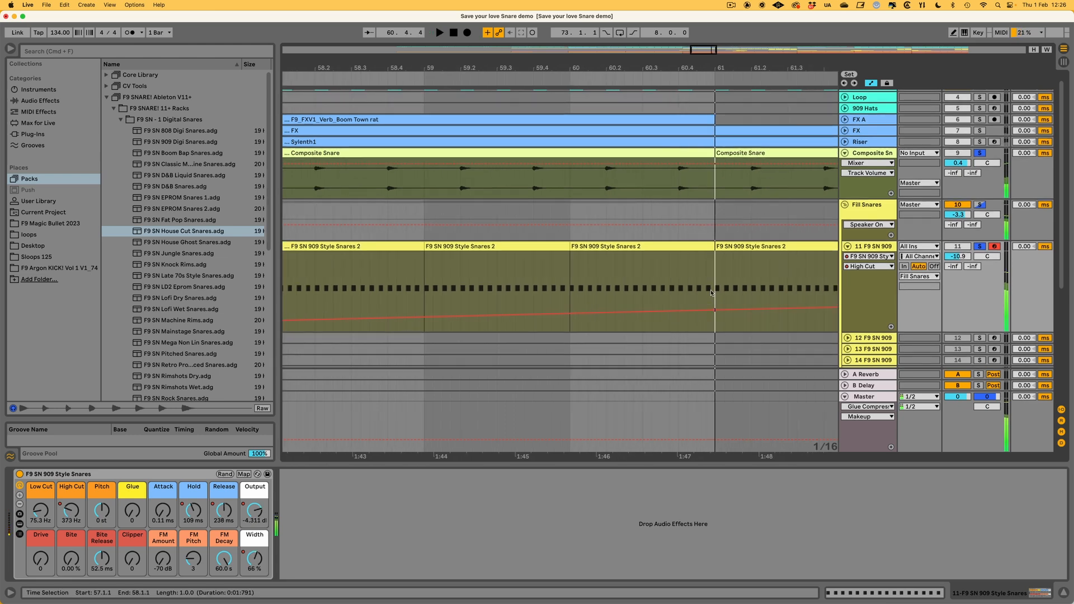
# Step: Display the Hold envelope of track 11's F9 SN 909 Style Snares rack and flatten the stretch leading up to bar 61
pyautogui.moveTo(704, 51); pyautogui.dragTo(704, 22)
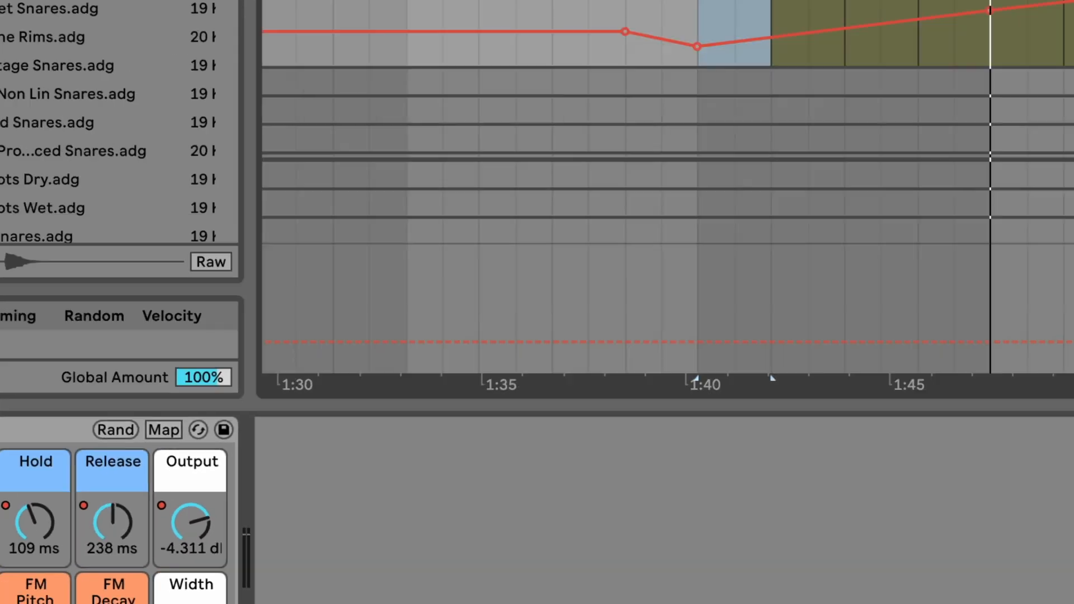
pyautogui.click(941, 218)
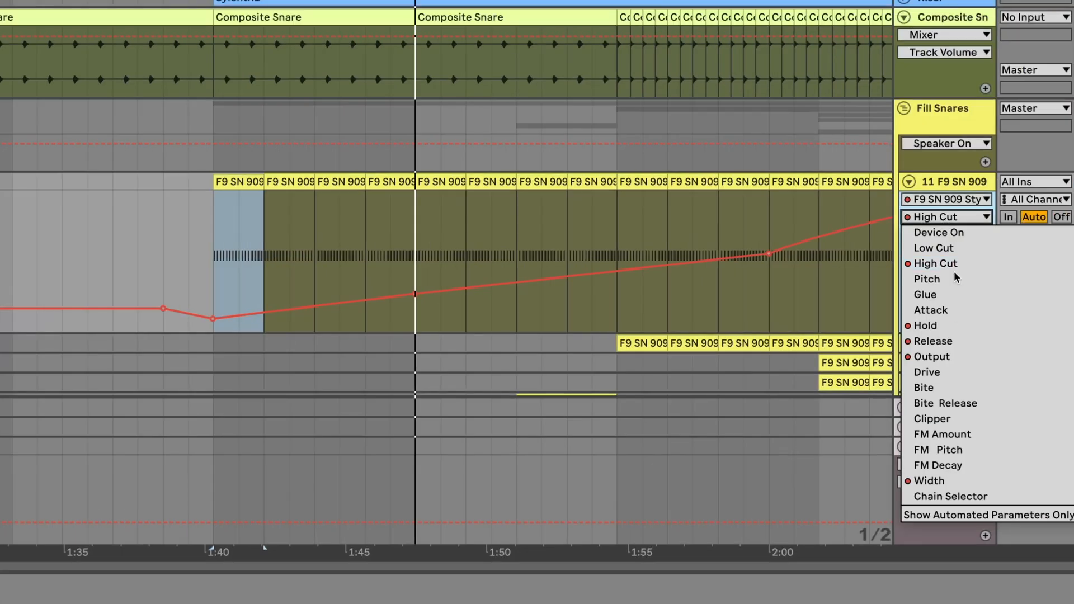
pyautogui.click(958, 331)
pyautogui.hscroll(5, 658, 275)
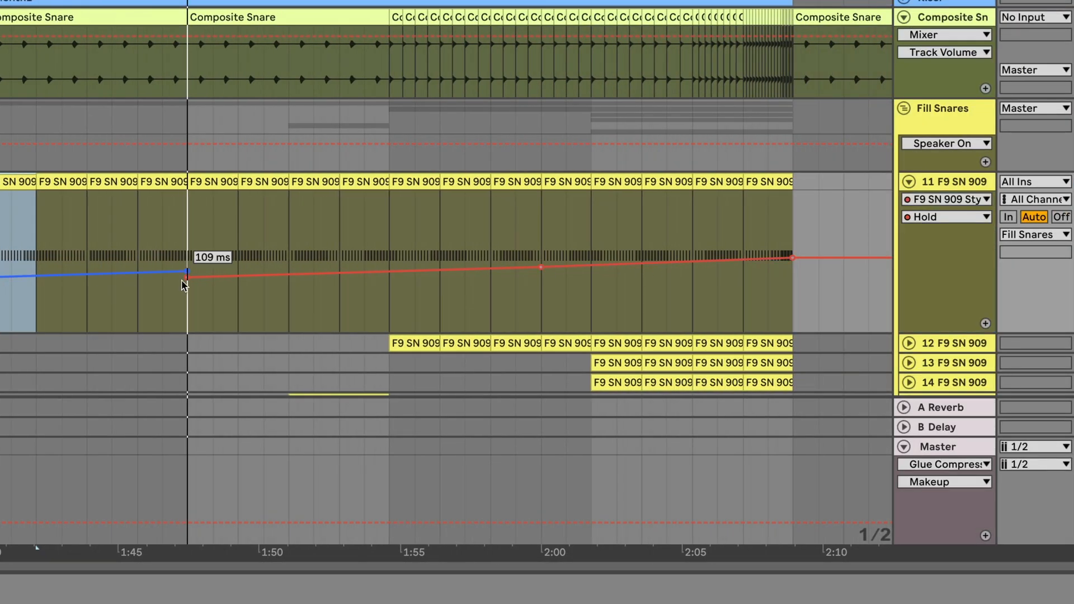
# Step: Display the Release envelope on track 11 and flatten its stretch up to bar 61 by removing the jump there
pyautogui.click(944, 219)
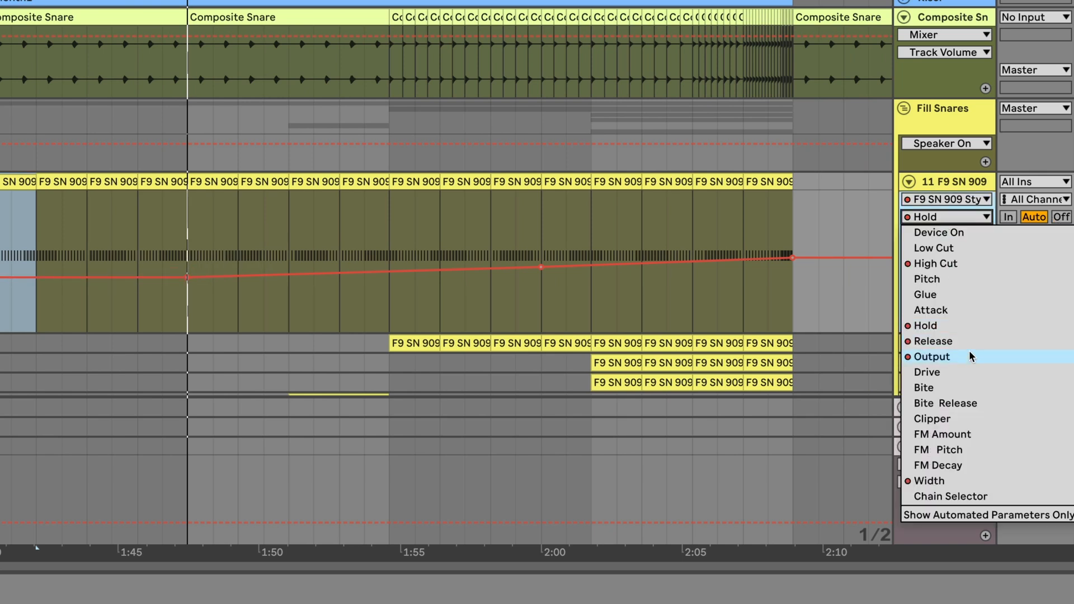
pyautogui.click(963, 341)
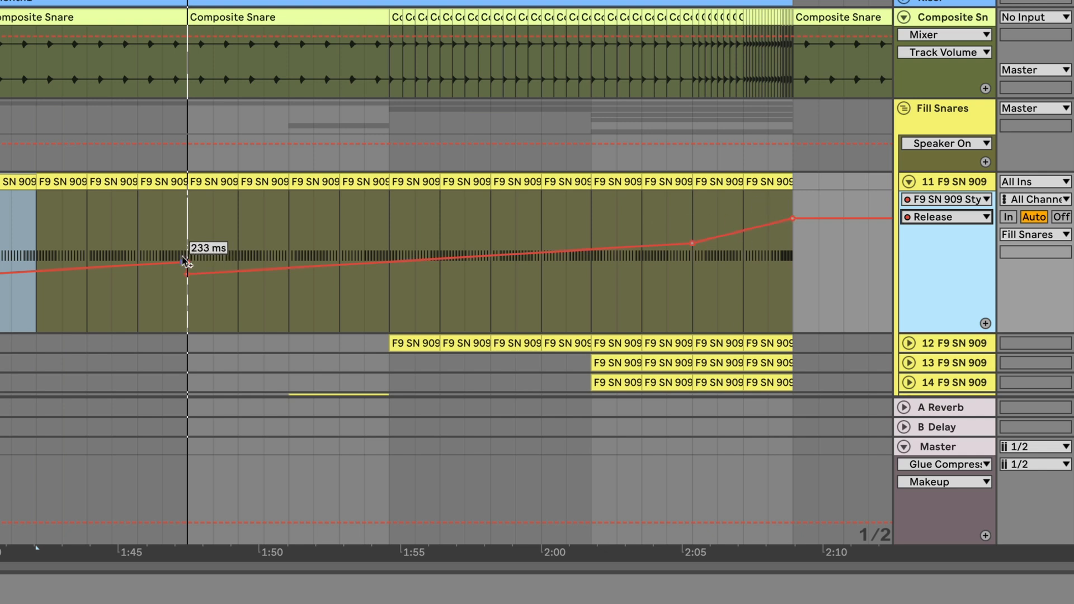
pyautogui.moveTo(187, 262); pyautogui.dragTo(187, 272)
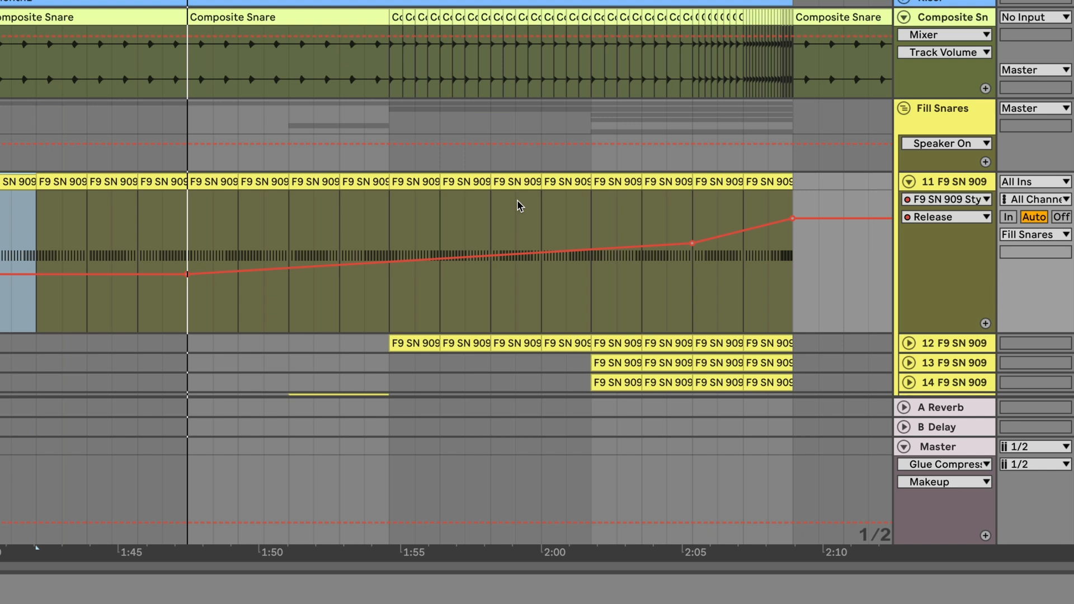
# Step: Play the snare build-up from bar 68 and select track 11
pyautogui.click(397, 227)
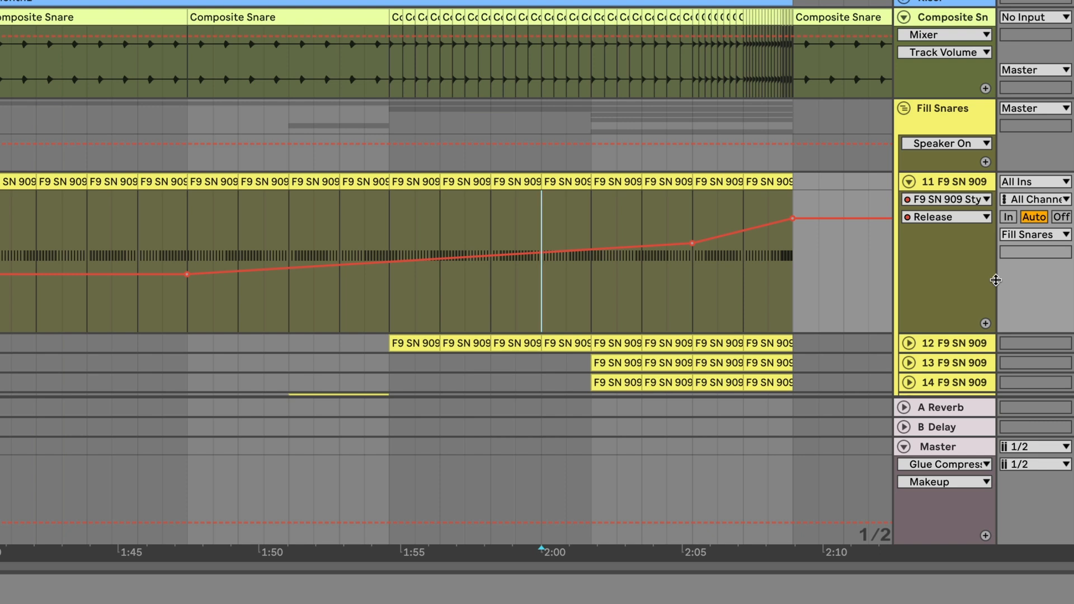
pyautogui.press('space')
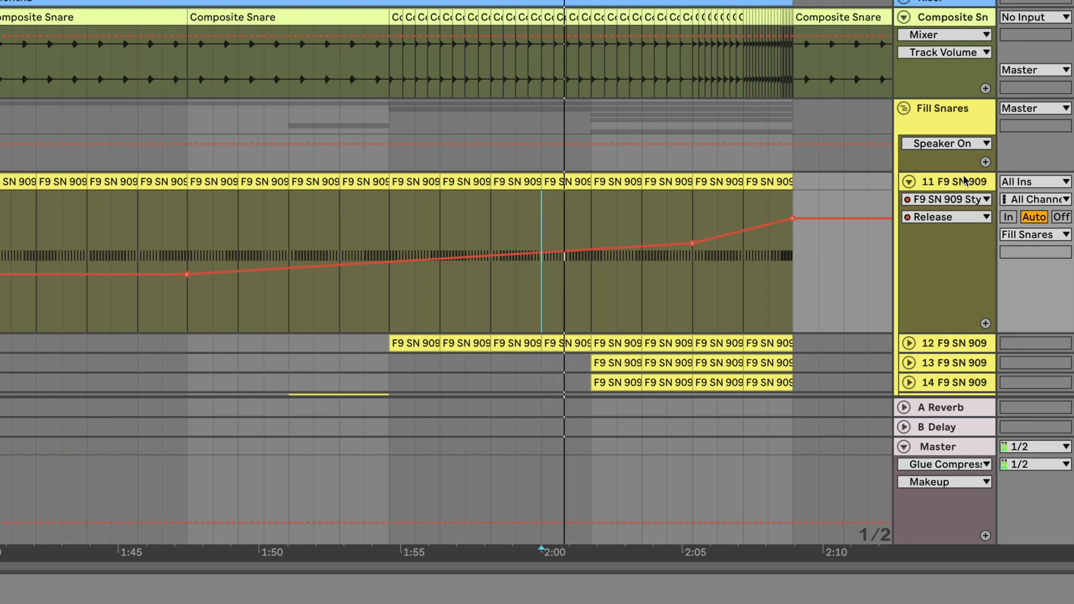
pyautogui.click(951, 181)
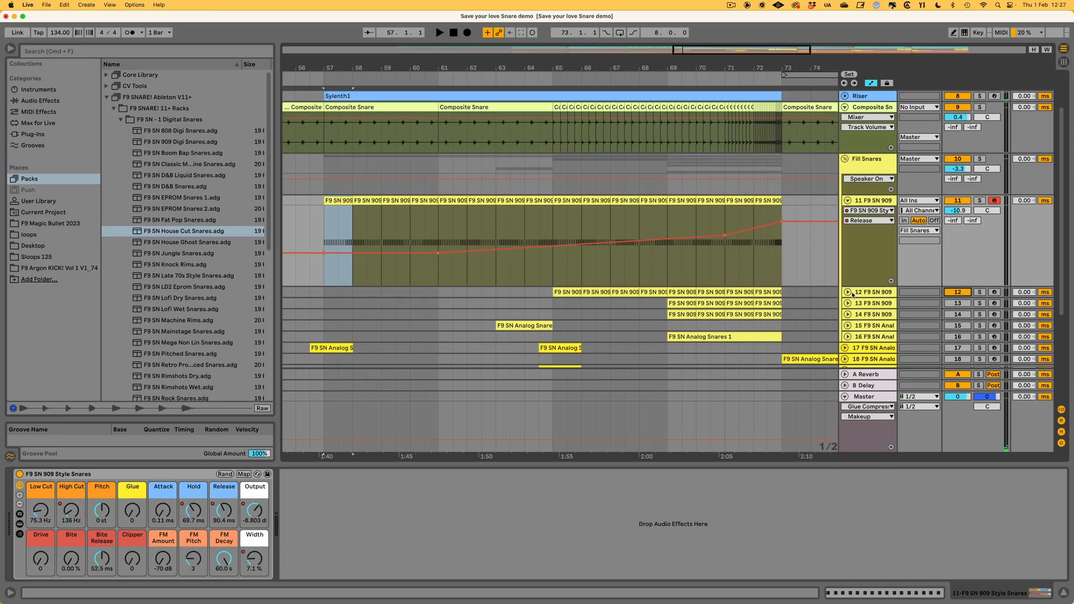
# Step: Unfold track 12 and audition its first F9 SN 909 clip against the Composite Snare slices at bar 65
pyautogui.click(848, 292)
pyautogui.click(568, 336)
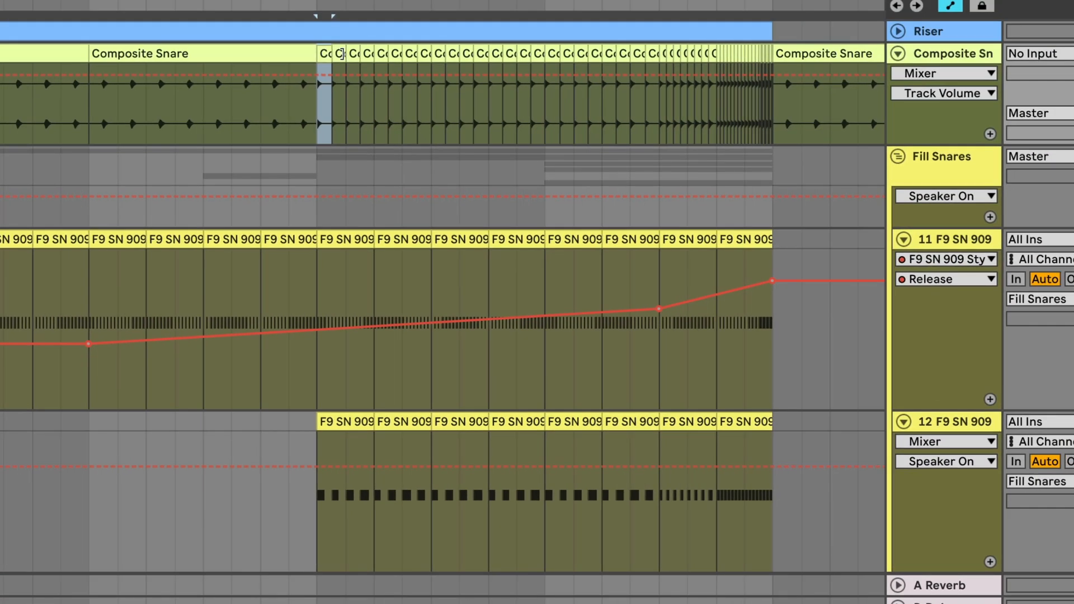
pyautogui.click(332, 54)
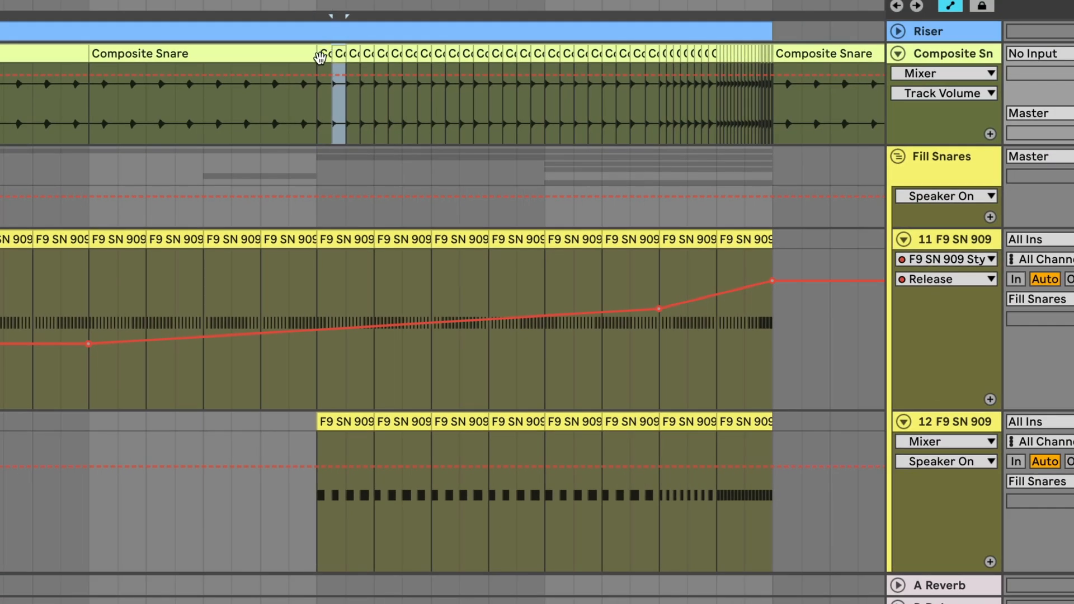
pyautogui.click(320, 56)
pyautogui.click(346, 424)
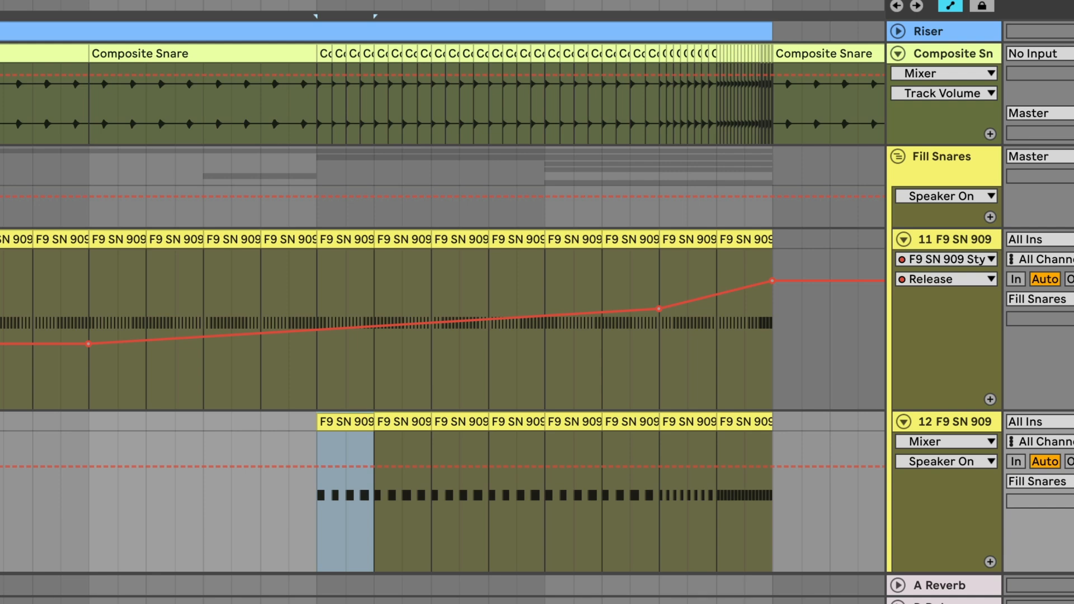
pyautogui.press('space')
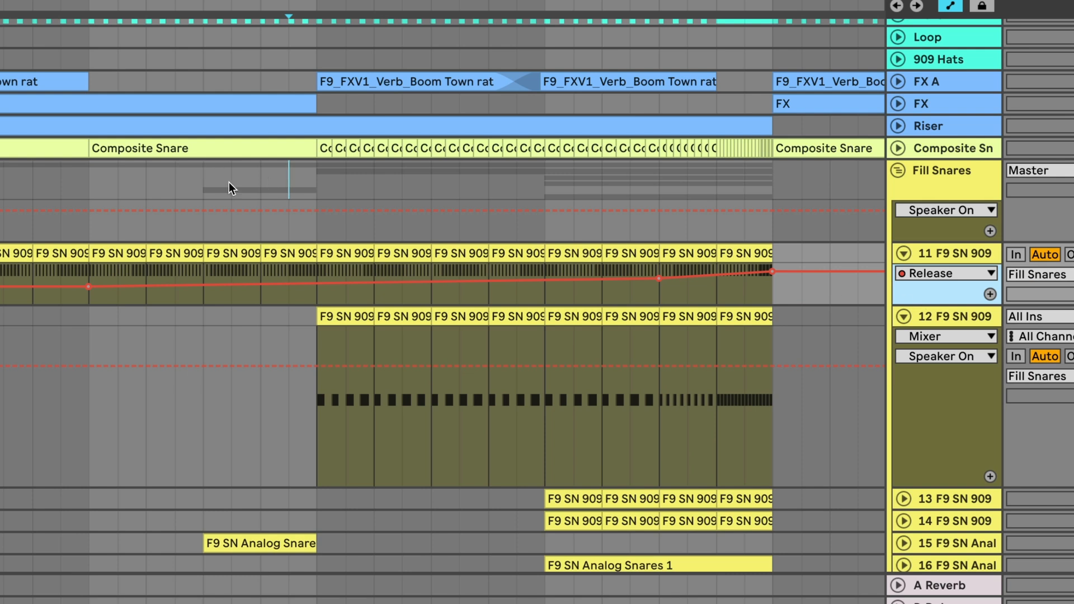
# Step: Play the layered snare build-up from bar 63, following tracks 11 and 12 past bar 69
pyautogui.click(204, 183)
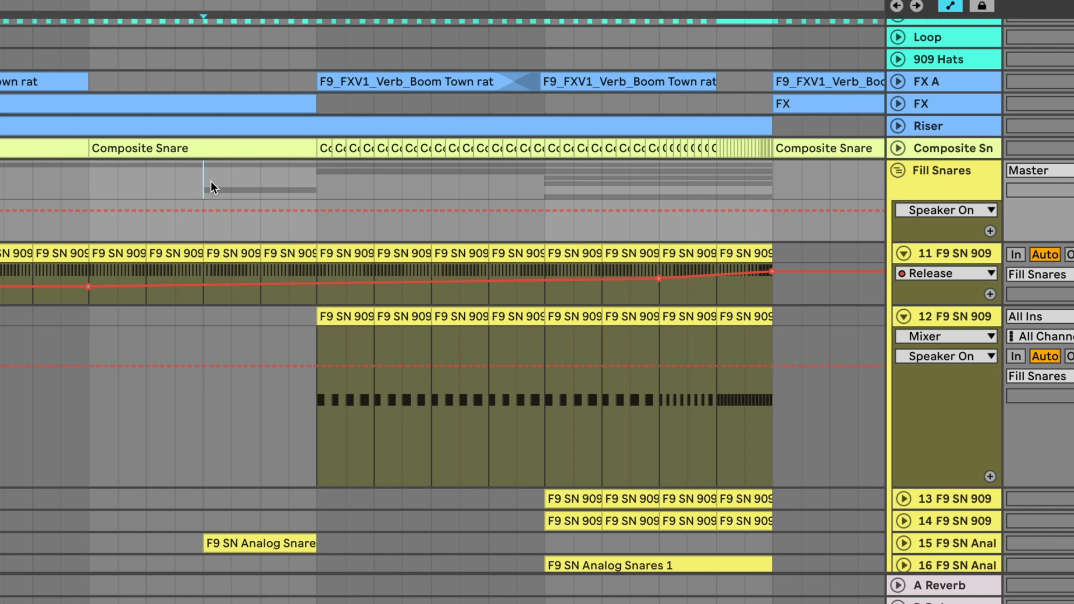
pyautogui.press('space')
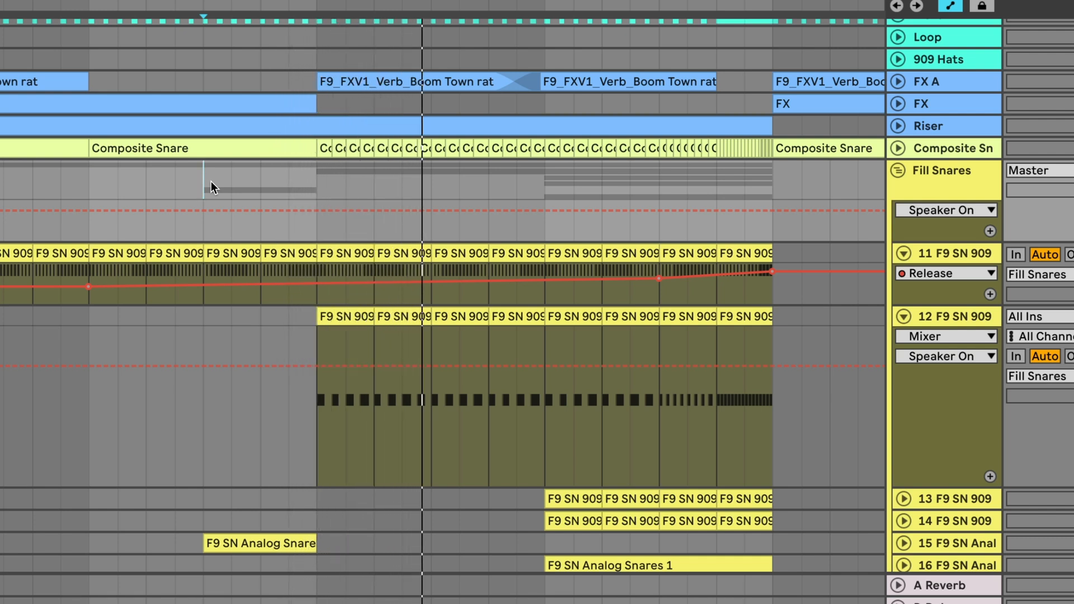
pyautogui.hscroll(2, 633, 475)
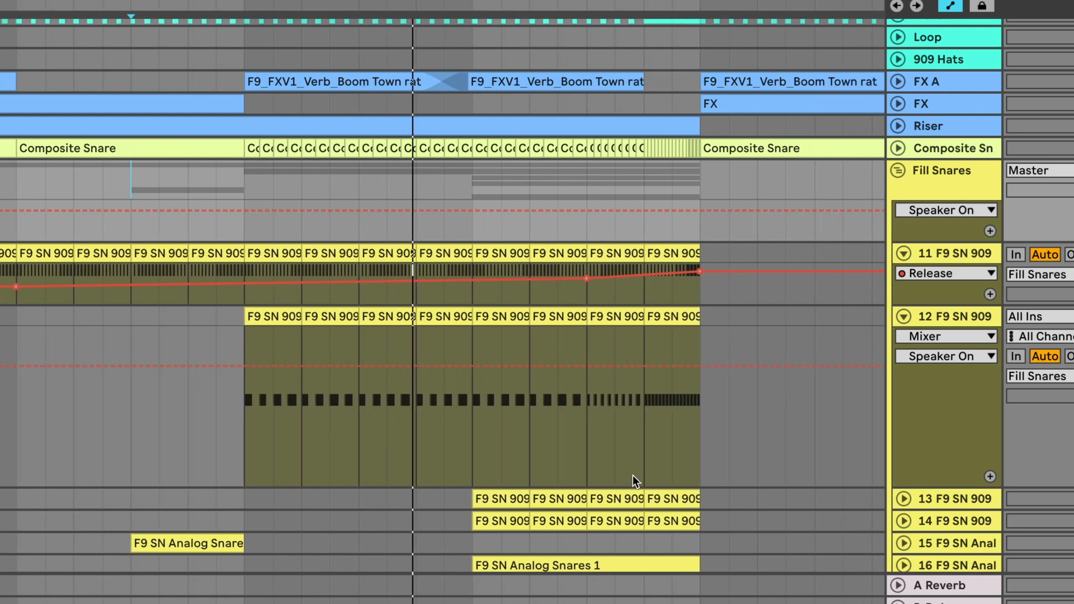
pyautogui.hscroll(3, 467, 371)
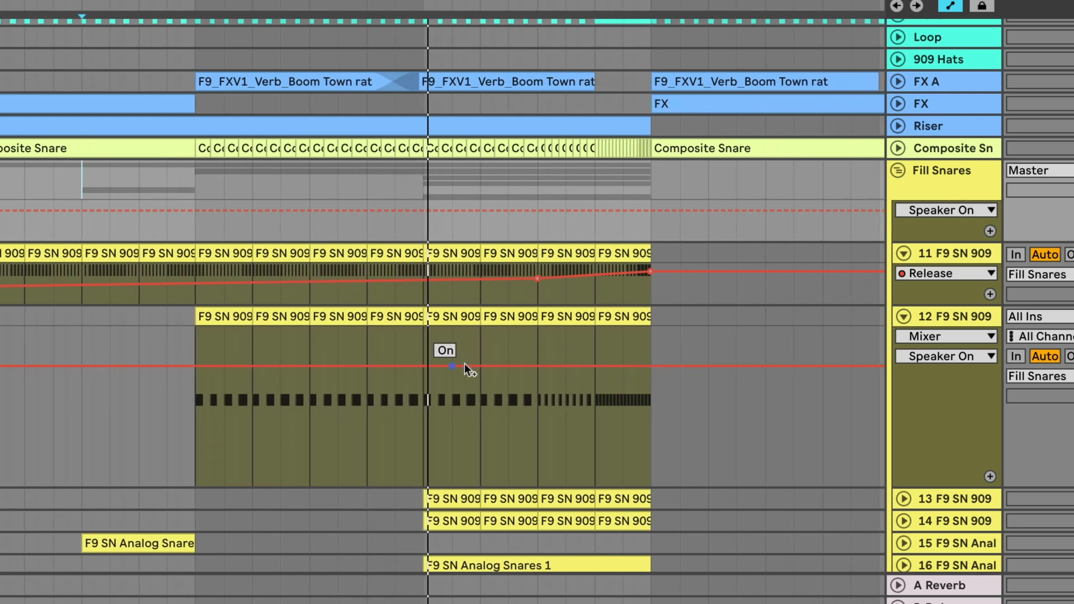
# Step: Unfold and enlarge track 13 and display its 909 snare rack's High Cut automation from bar 69
pyautogui.click(904, 499)
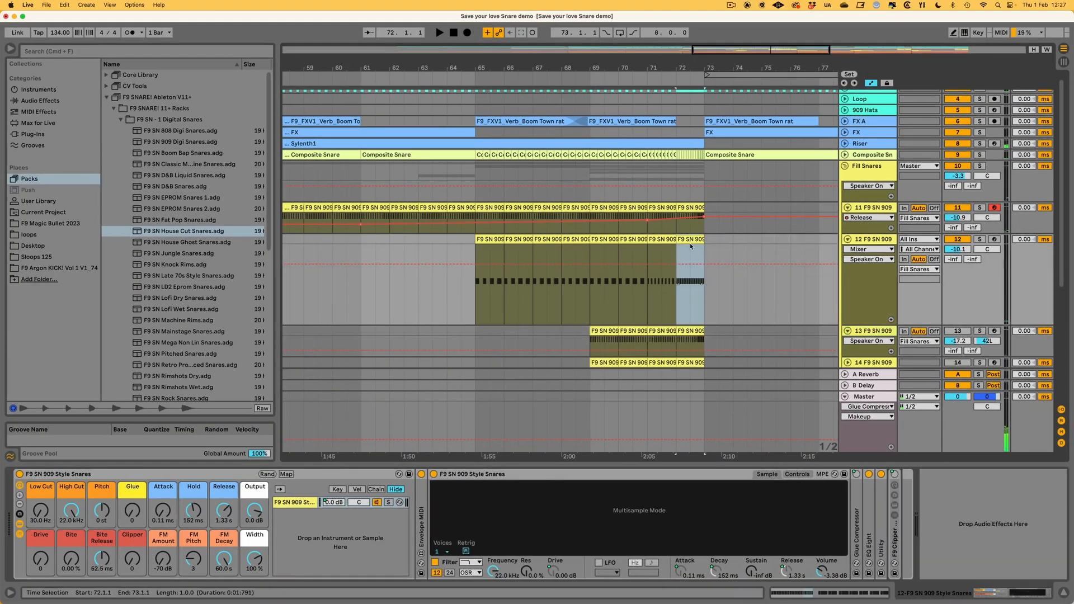
pyautogui.scroll(-1, 651, 440)
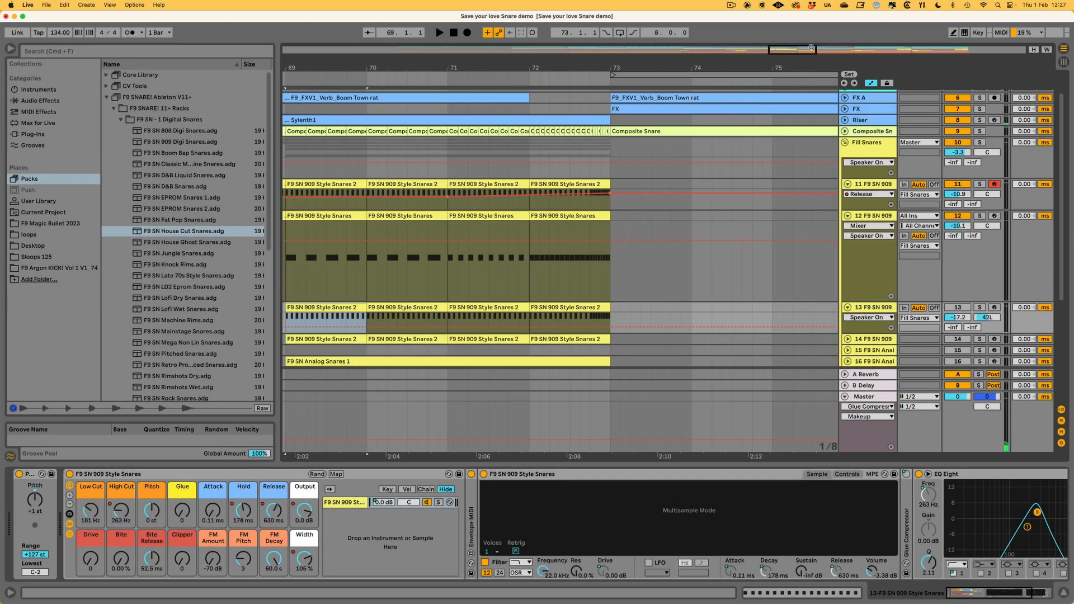
pyautogui.scroll(-5, 869, 182)
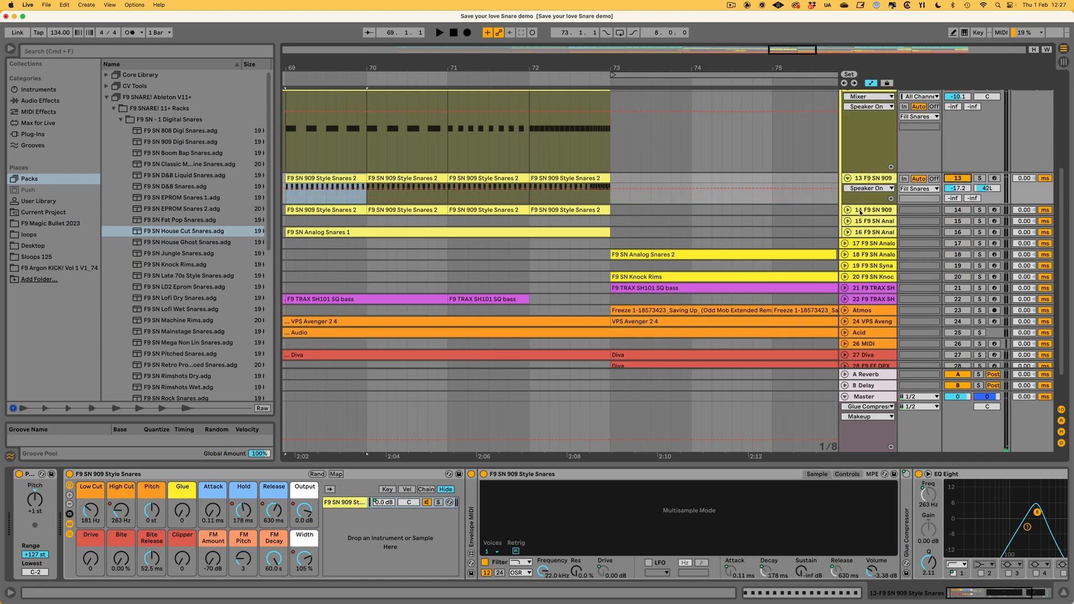
pyautogui.moveTo(862, 203); pyautogui.dragTo(862, 234)
pyautogui.hscroll(-5, 556, 183)
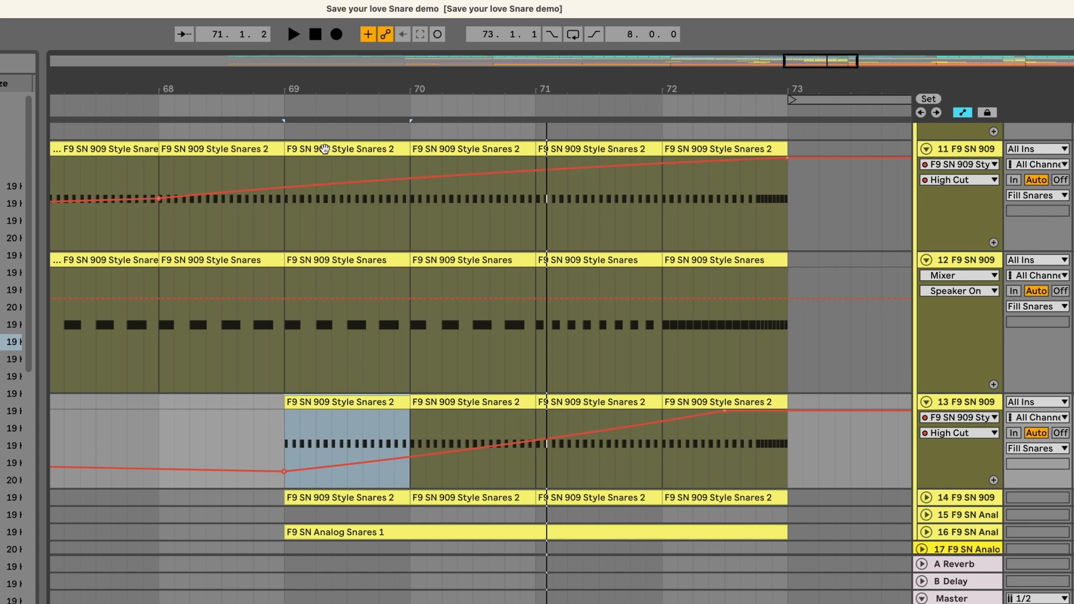
# Step: Select track 11's four snare clips from bar 69 to 73 and audition the matching track 13 clips soloed
pyautogui.click(358, 147)
pyautogui.keyDown('shift'); pyautogui.click(716, 149); pyautogui.keyUp('shift')
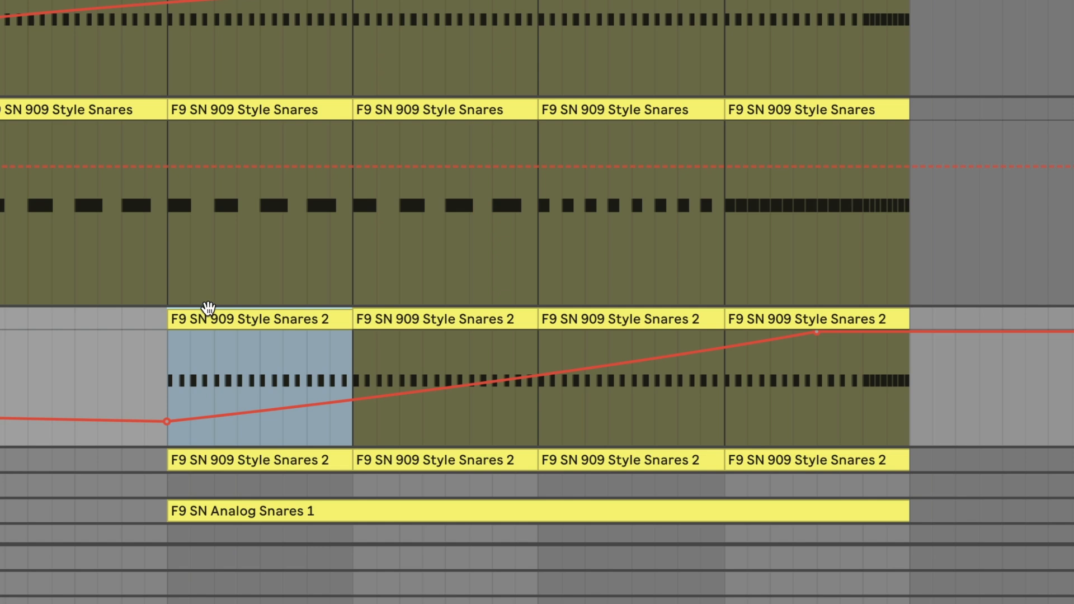
pyautogui.press('space')
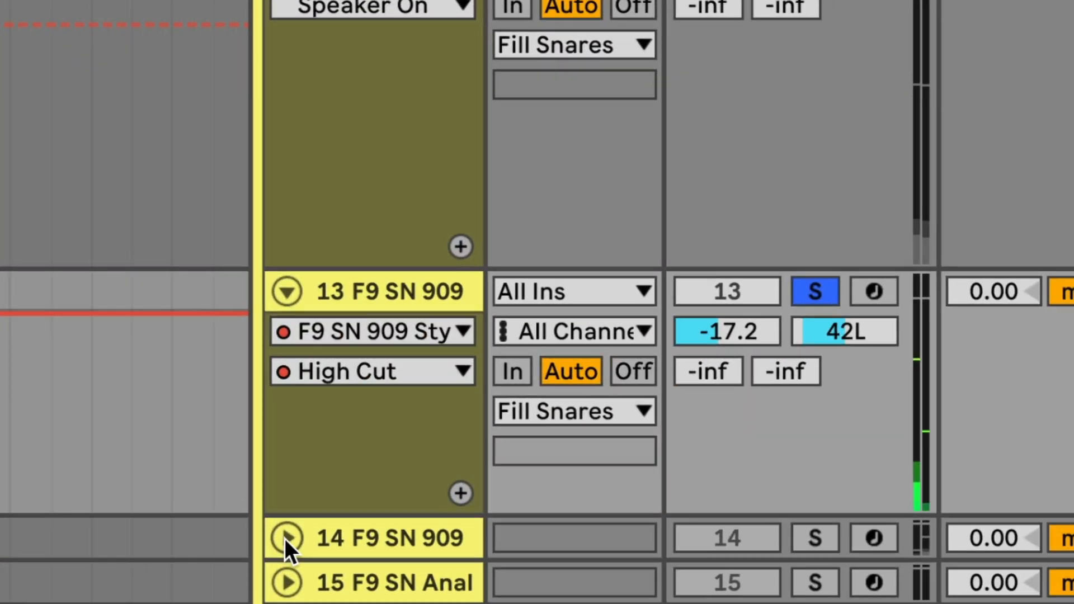
# Step: Unfold and enlarge track 14 and solo it together with track 13
pyautogui.click(1019, 469)
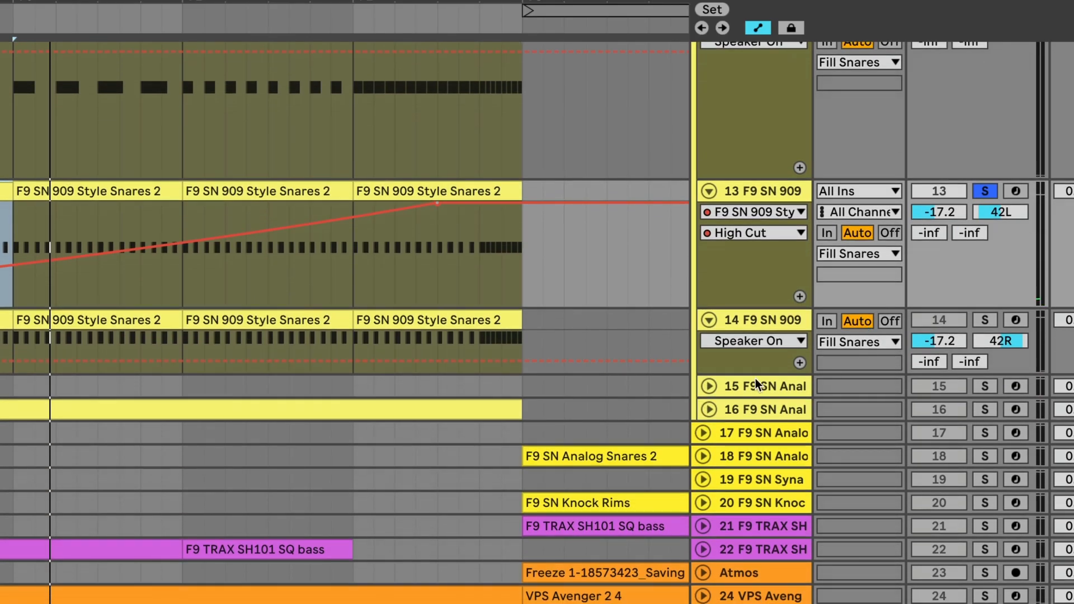
pyautogui.moveTo(755, 373); pyautogui.dragTo(744, 457)
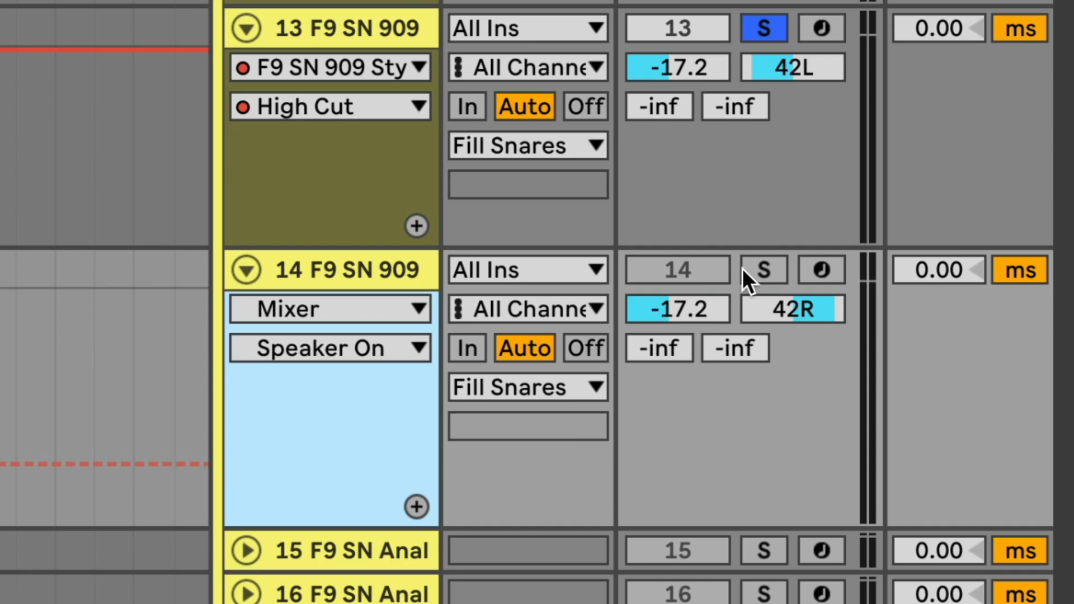
pyautogui.click(745, 269)
pyautogui.click(676, 268)
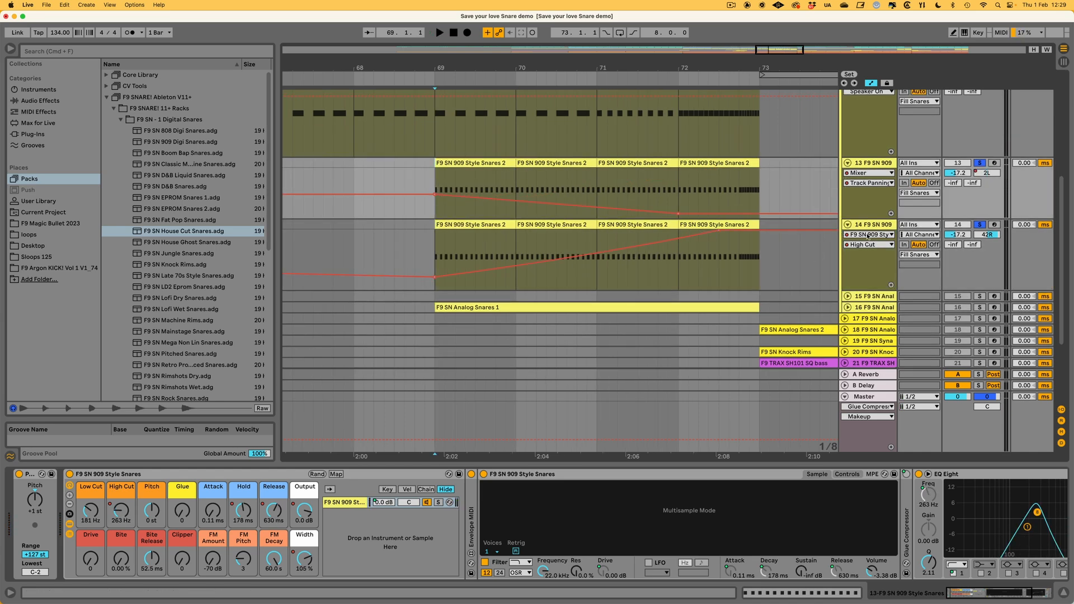
# Step: Display track 14's Track Panning envelope and ramp it from about centre at bar 69 to far right at bar 72
pyautogui.click(867, 236)
pyautogui.click(987, 234)
pyautogui.click(987, 234)
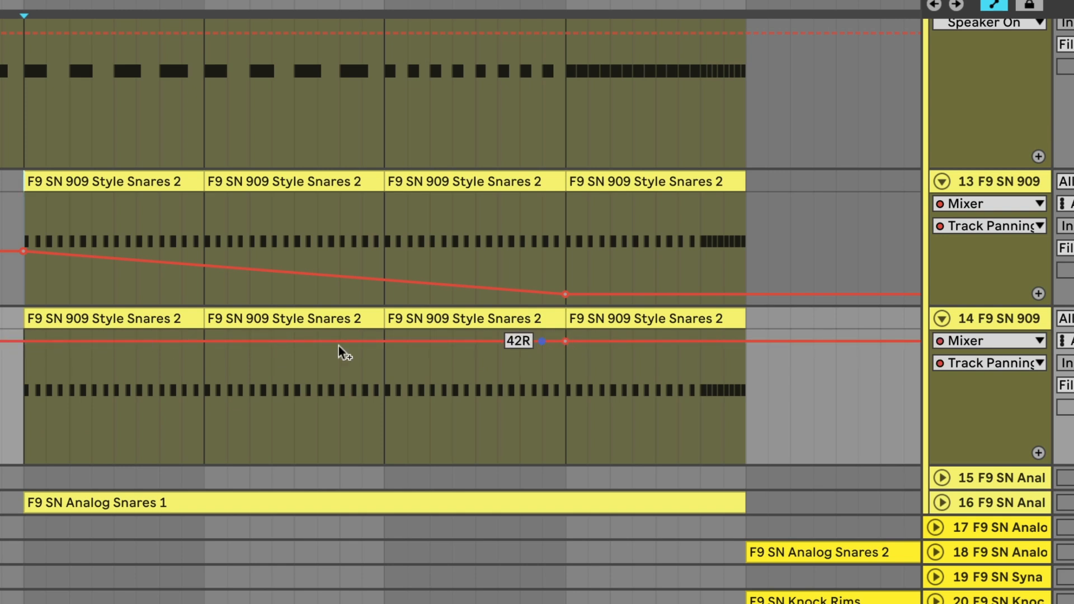
pyautogui.moveTo(24, 341); pyautogui.dragTo(23, 386)
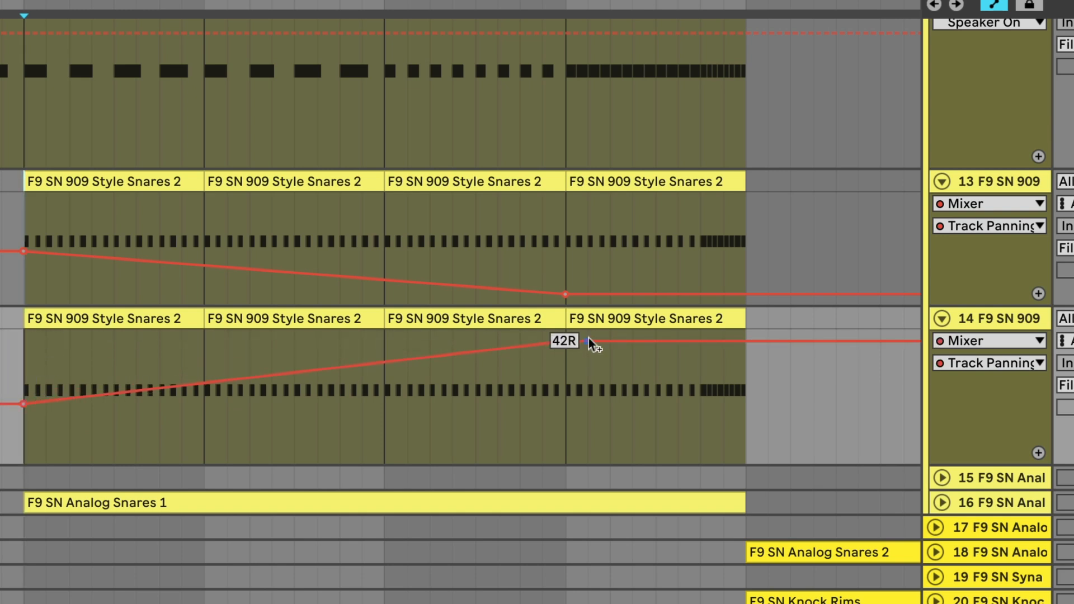
pyautogui.moveTo(566, 340); pyautogui.dragTo(566, 332)
# Step: Move track 13's panning breakpoint at bar 72 to about 50L and play the widening snares from bar 69
pyautogui.moveTo(566, 294); pyautogui.dragTo(566, 302)
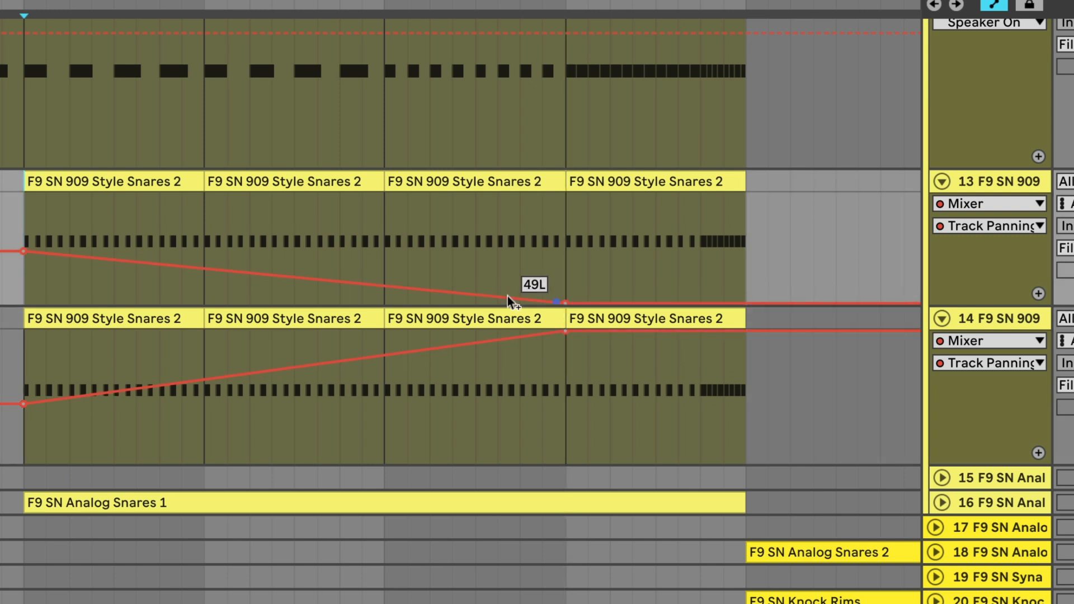
pyautogui.press('space')
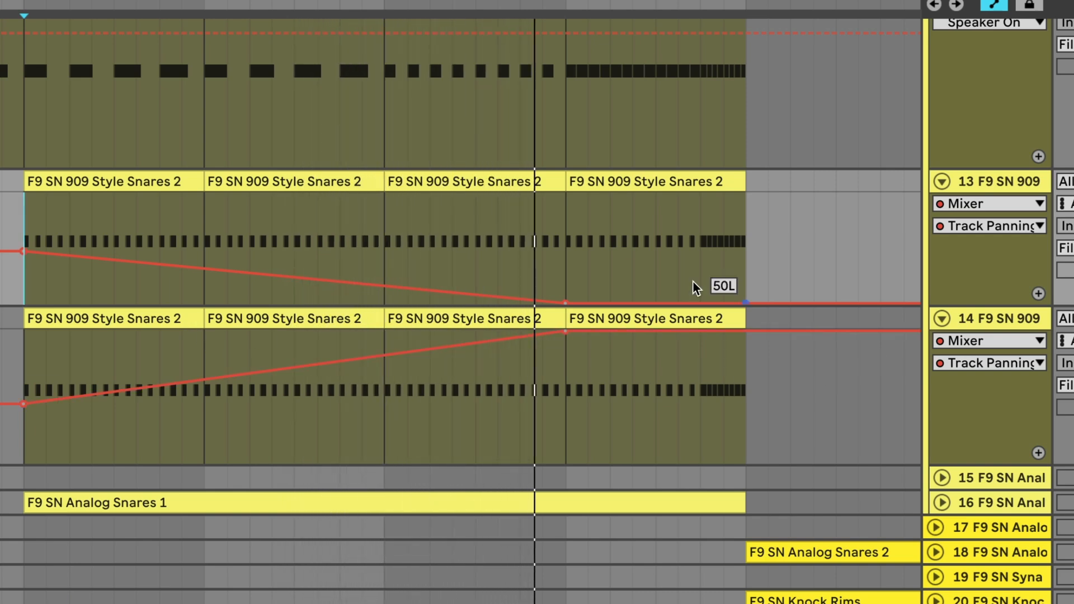
pyautogui.scroll(4, 470, 313)
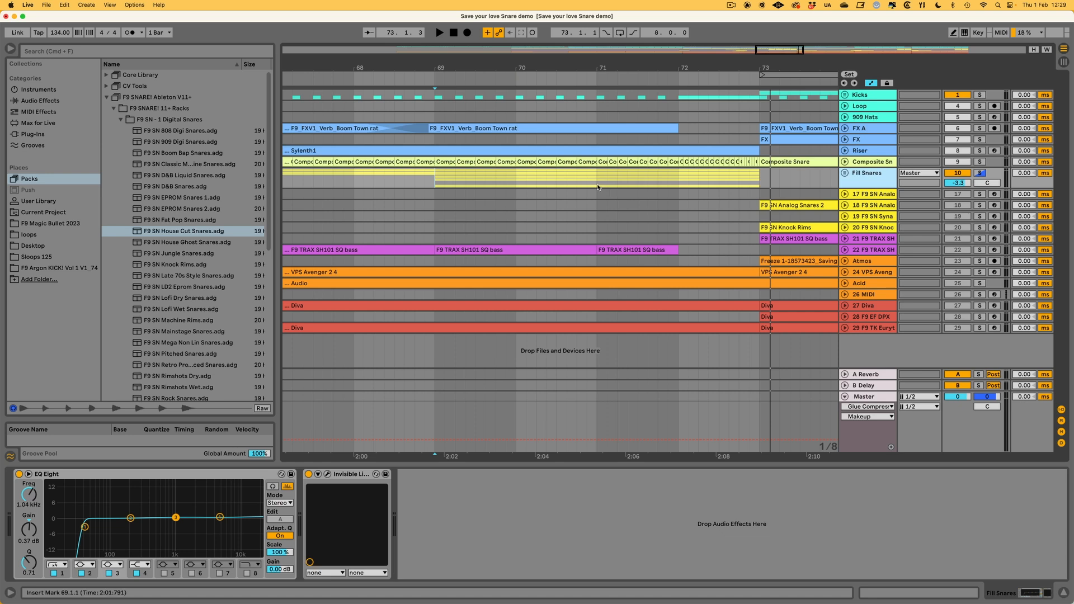
# Step: Play the soloed Fill Snares group from bar 71 and unfold it to inspect the Arpeggiator's rate on track 15
pyautogui.click(597, 188)
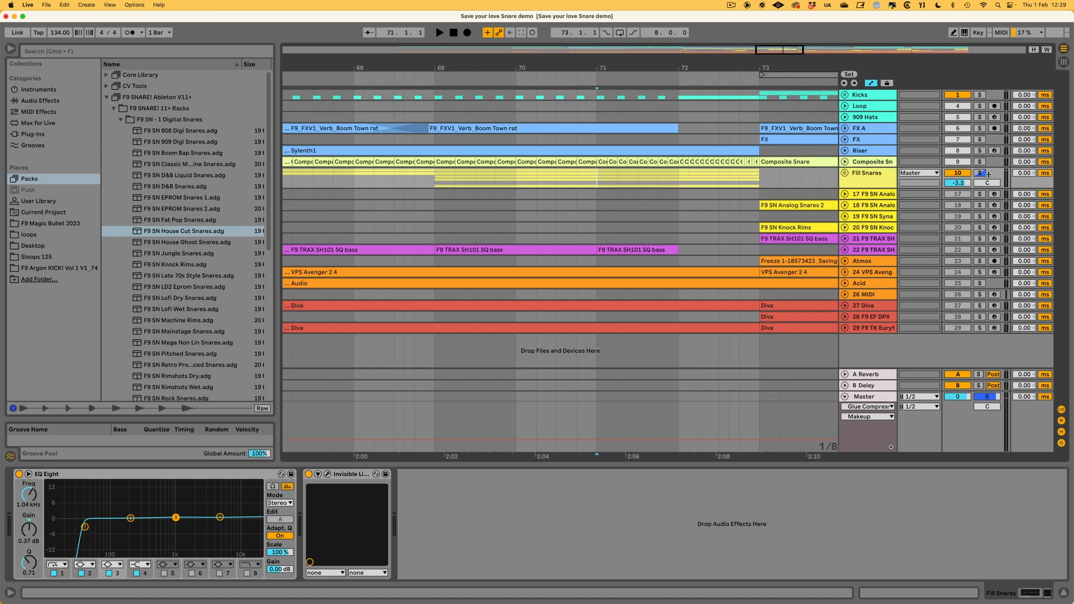
pyautogui.press('space')
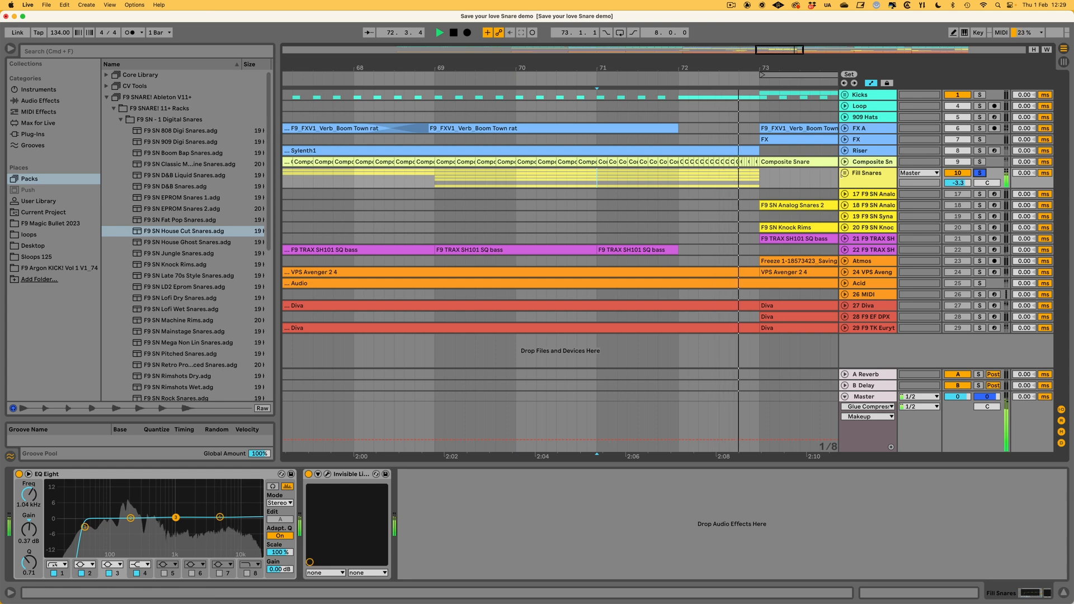
pyautogui.click(846, 174)
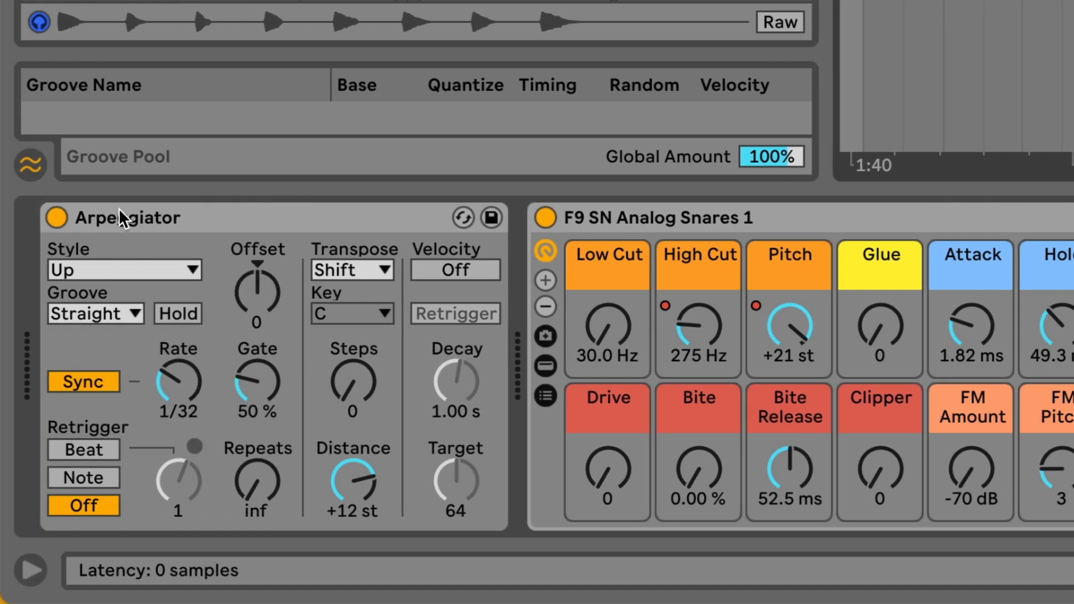
pyautogui.click(132, 212)
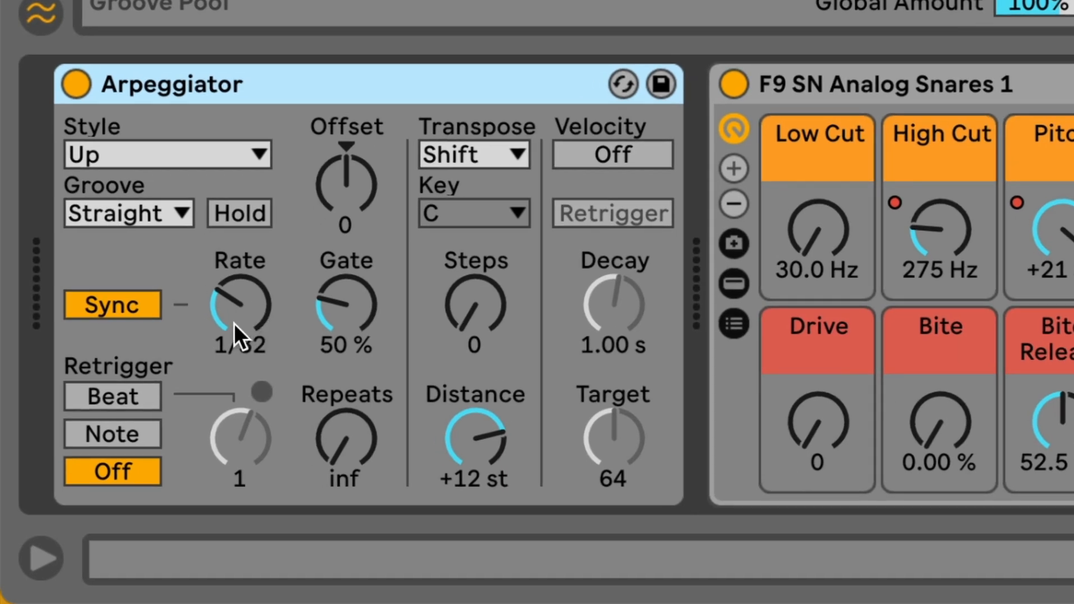
pyautogui.click(244, 314)
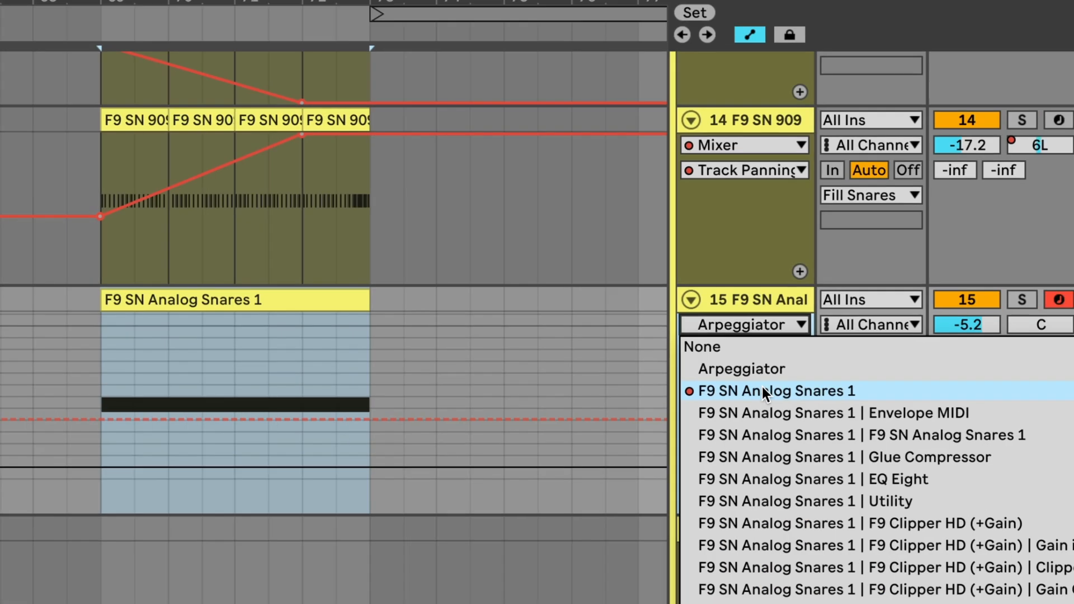
# Step: Display track 15's F9 SN Analog Snares 1 High Cut envelope, audition its clip soloed and inspect the rack's Pitch macro
pyautogui.click(762, 387)
pyautogui.click(706, 352)
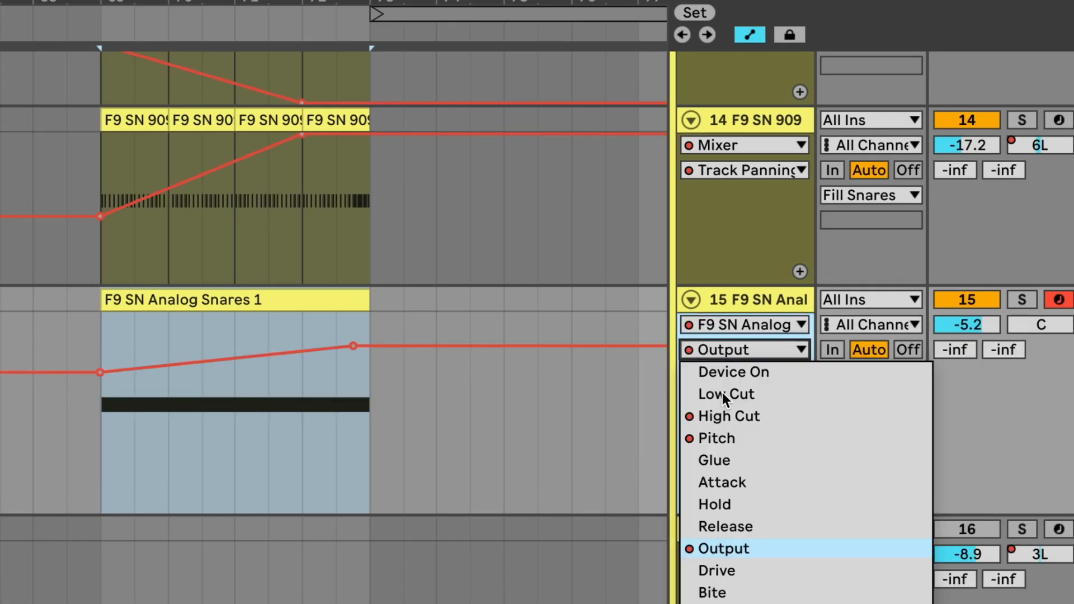
pyautogui.click(740, 418)
pyautogui.click(1022, 300)
pyautogui.click(278, 298)
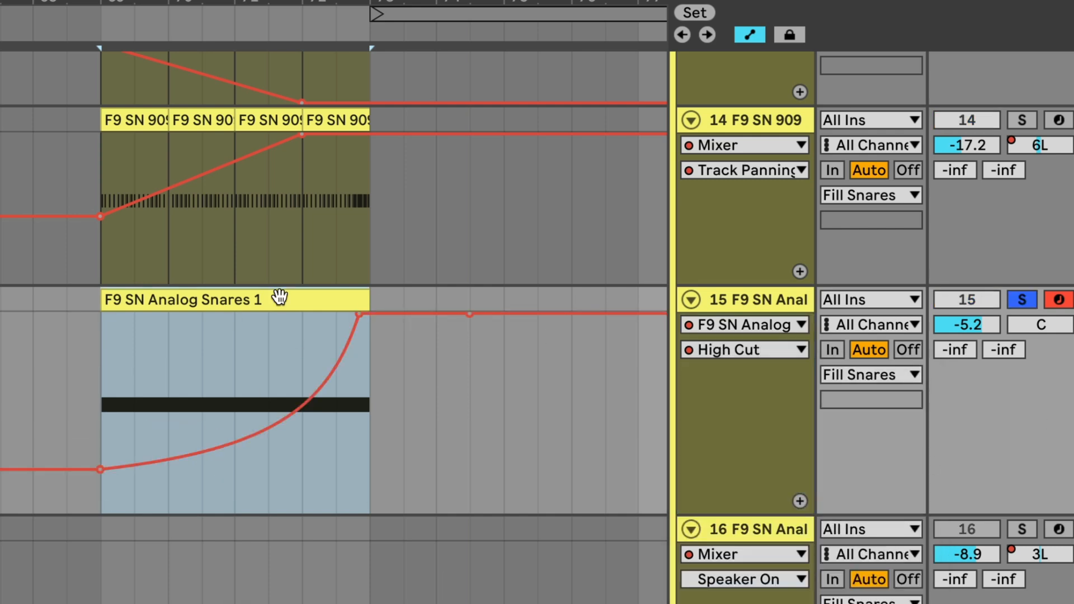
pyautogui.hscroll(1, 278, 299)
pyautogui.press('space')
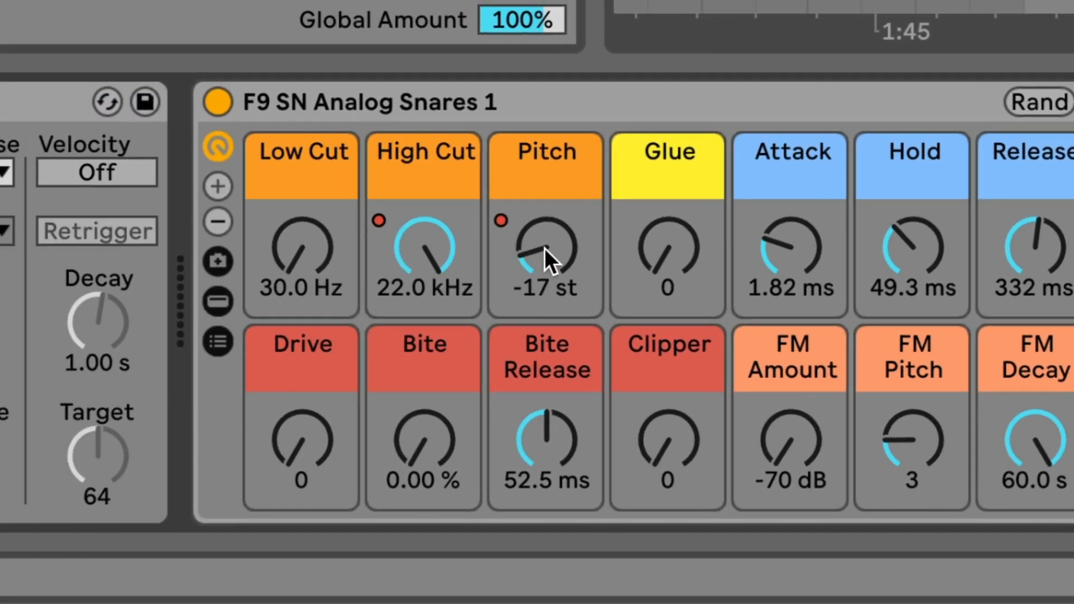
pyautogui.click(545, 247)
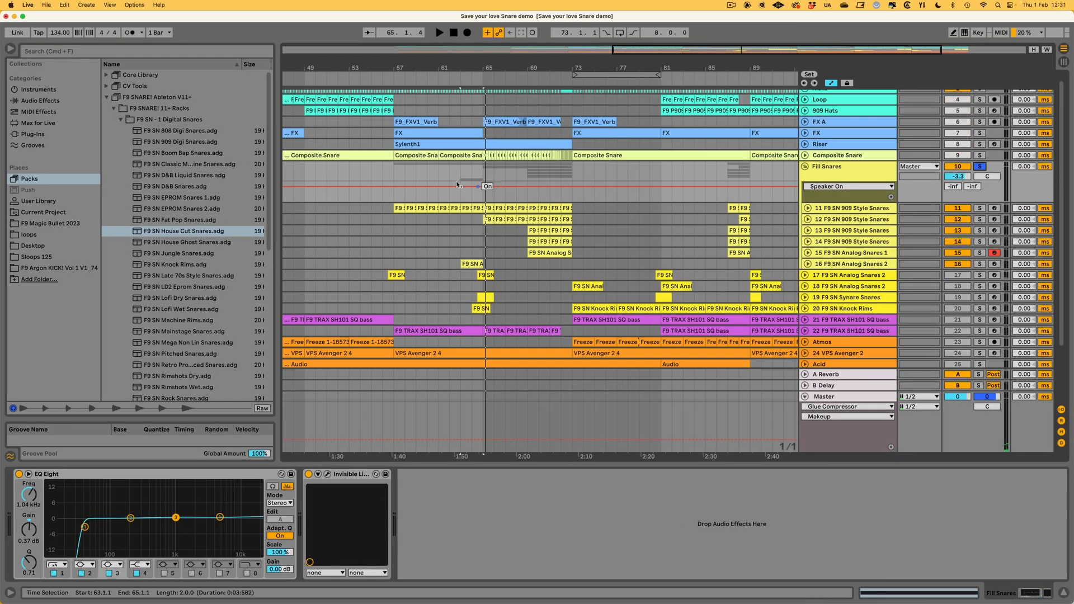
# Step: Play the soloed Fill Snares group from bar 63 through the build-up
pyautogui.click(462, 171)
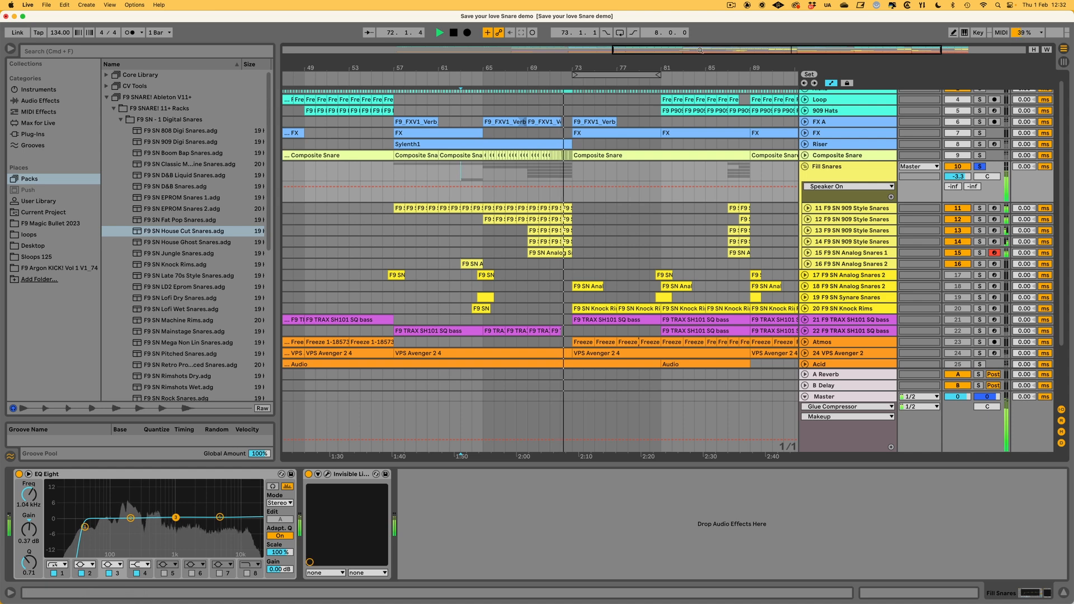
pyautogui.moveTo(582, 67); pyautogui.dragTo(582, 75)
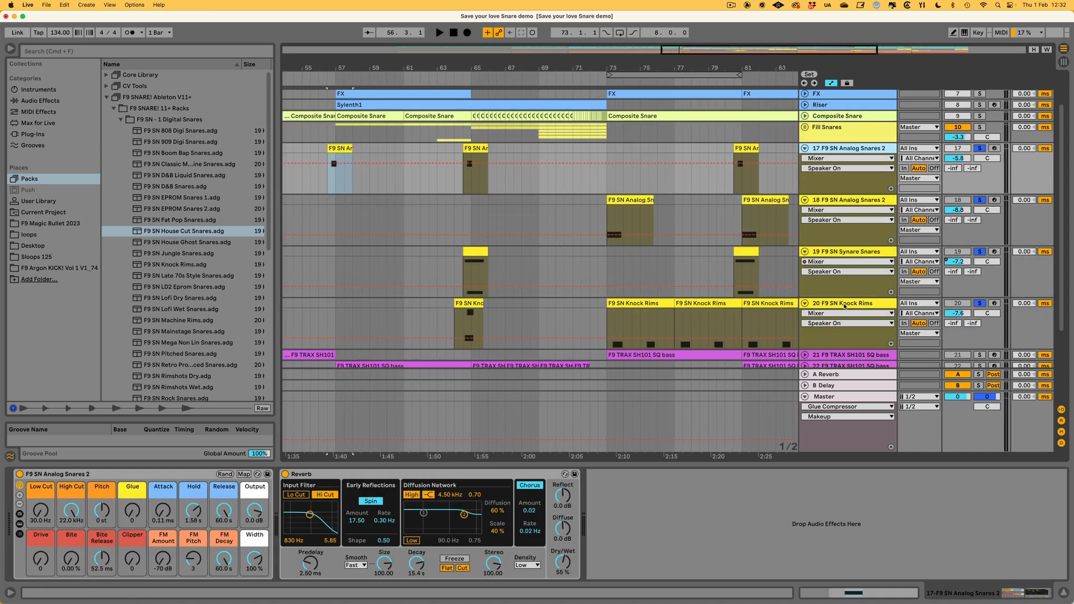
# Step: Show the F9 SN Knock Rims devices on track 20 and audition soloed tracks 17 to 20 from bar 64
pyautogui.scroll(-1, 840, 306)
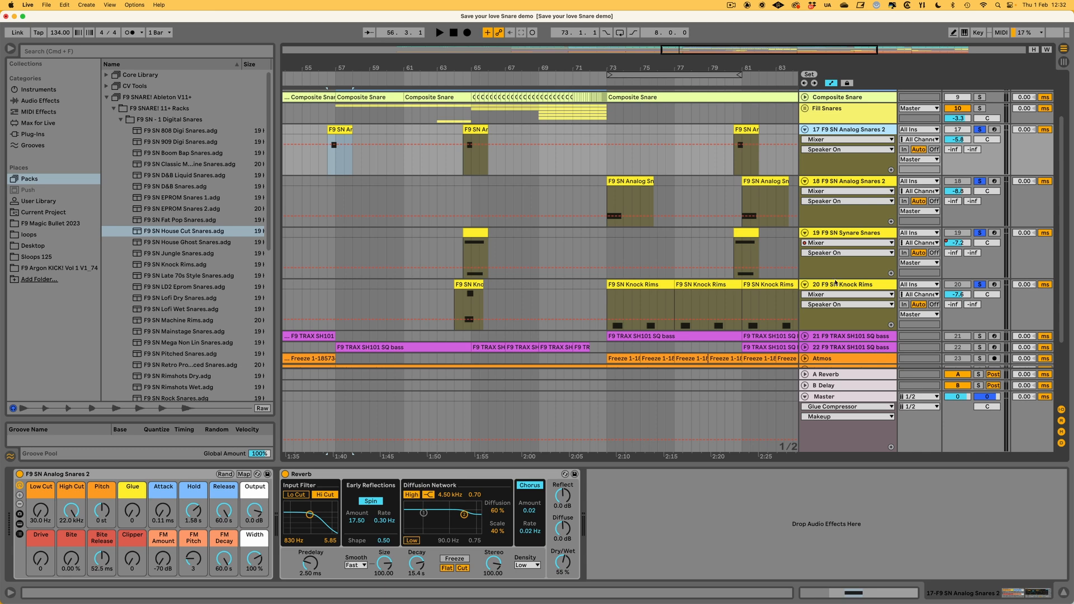
pyautogui.click(835, 284)
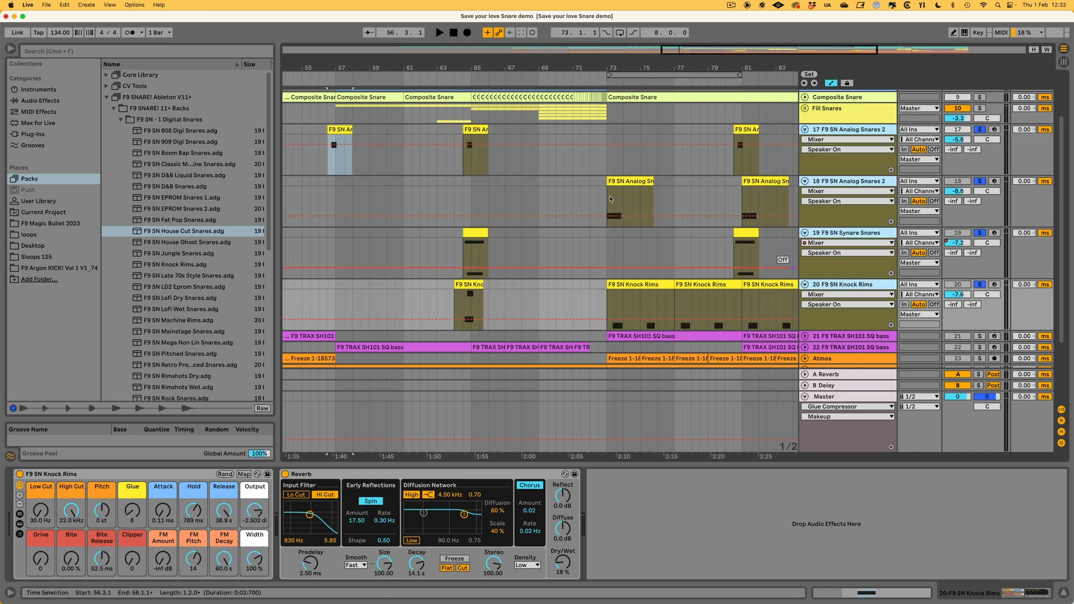
pyautogui.moveTo(687, 49); pyautogui.dragTo(685, 63)
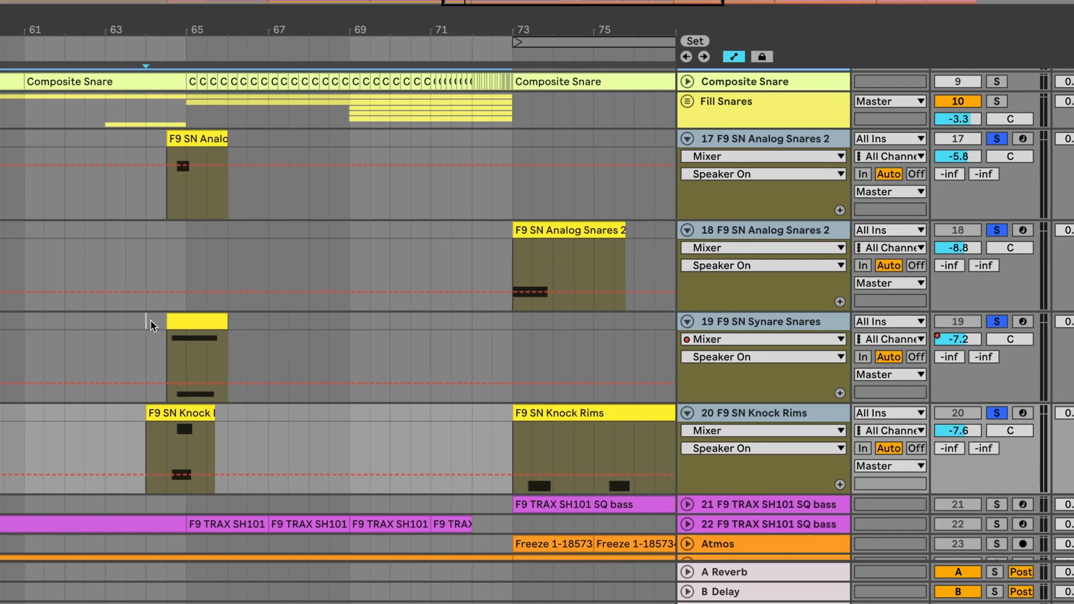
pyautogui.click(503, 231)
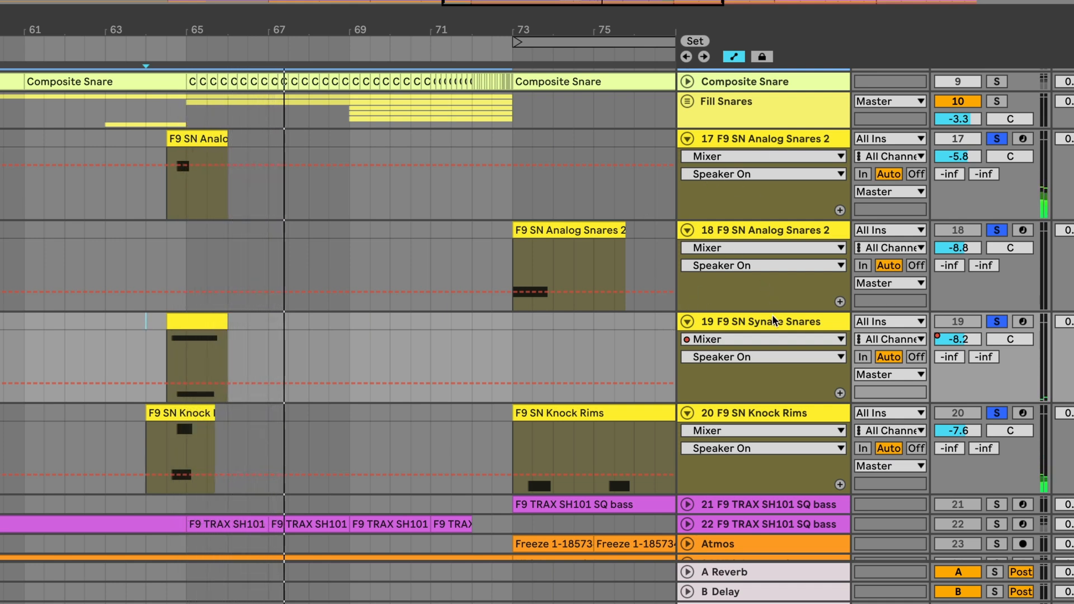
# Step: Examine the Knock Rims track 20 and Synare Snares track 19 while auditioning the Knock Rims fill near bar 65 soloed
pyautogui.click(764, 414)
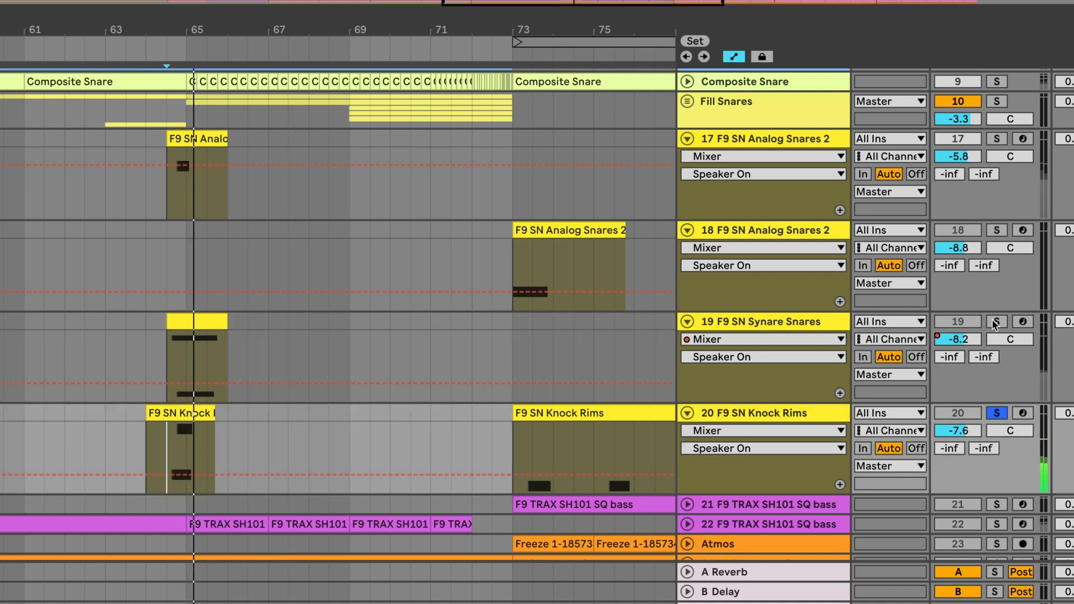
pyautogui.click(745, 325)
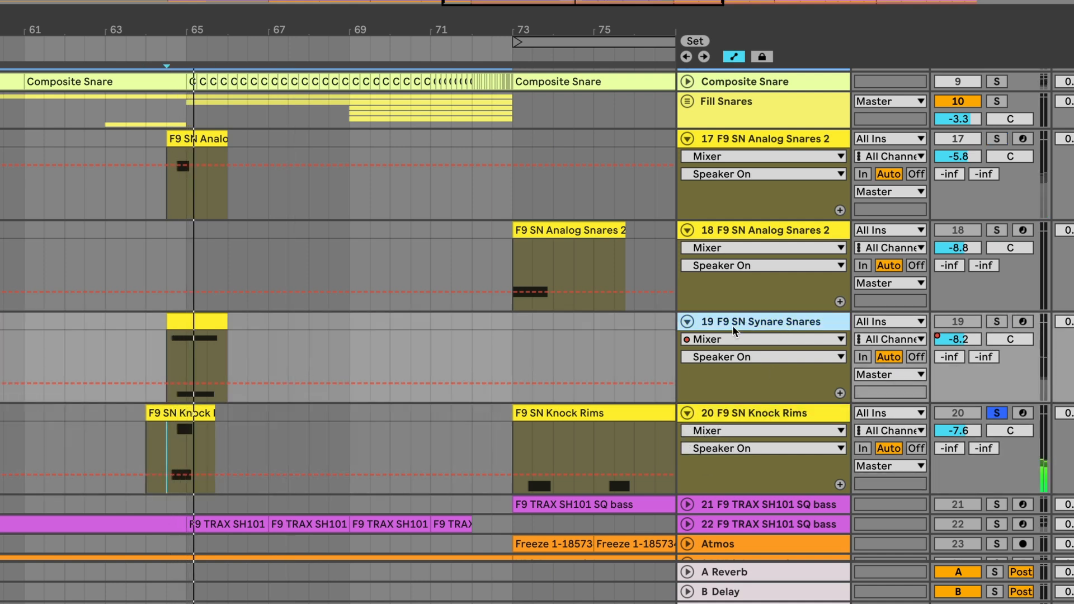
pyautogui.click(764, 414)
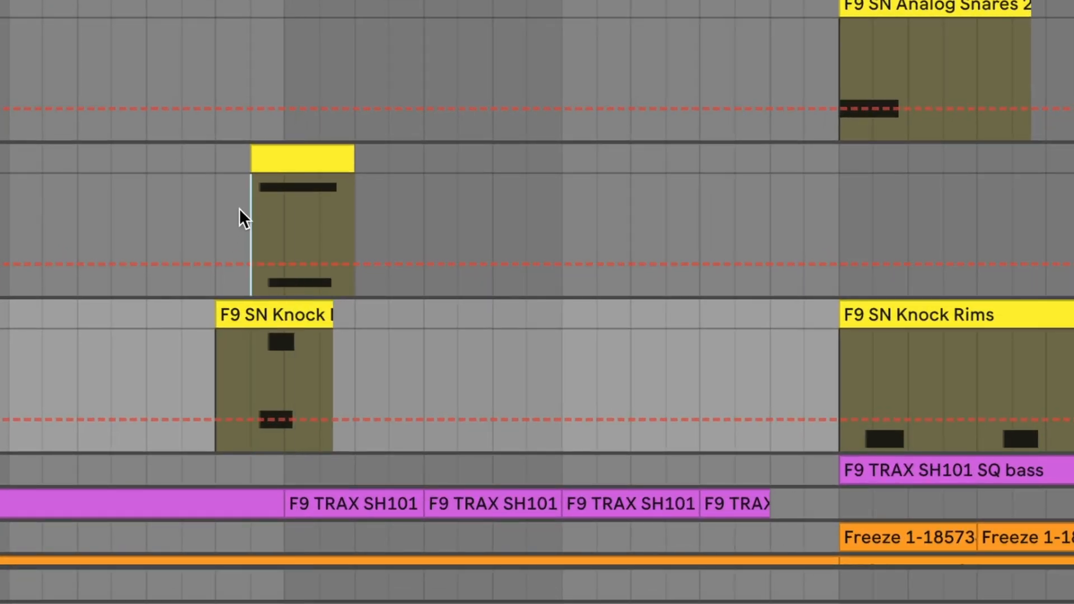
# Step: Select track 19's Synare Snares clip around bar 65 and audition it soloed
pyautogui.moveTo(240, 209); pyautogui.dragTo(382, 207)
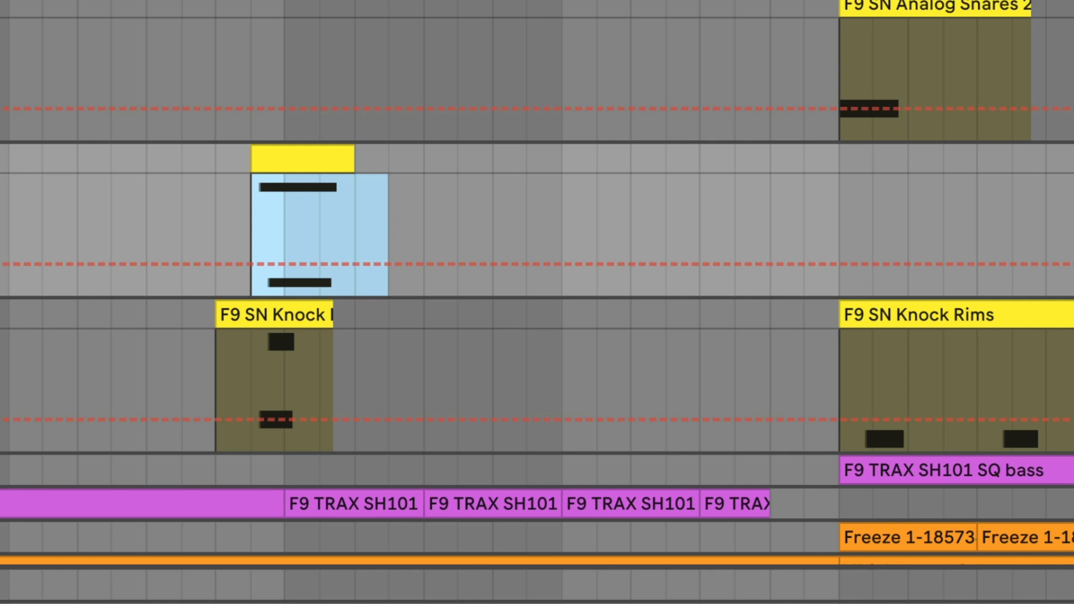
pyautogui.click(622, 316)
pyautogui.click(529, 157)
pyautogui.click(937, 154)
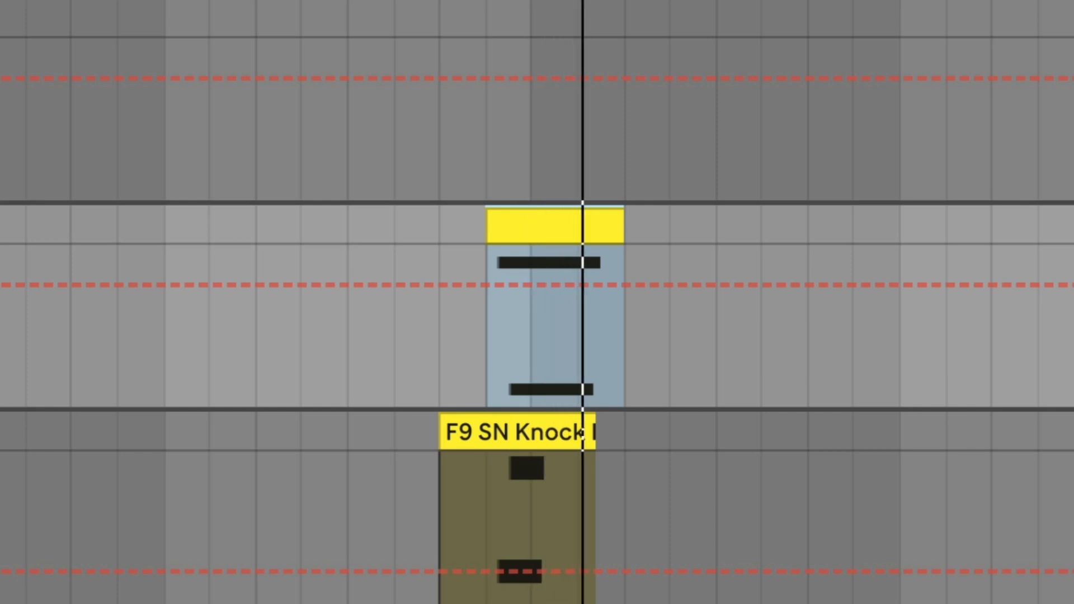
pyautogui.press('space')
# Step: Select track 18's F9 SN Analog Snares 2 clip at bar 73 and audition it
pyautogui.click(528, 129)
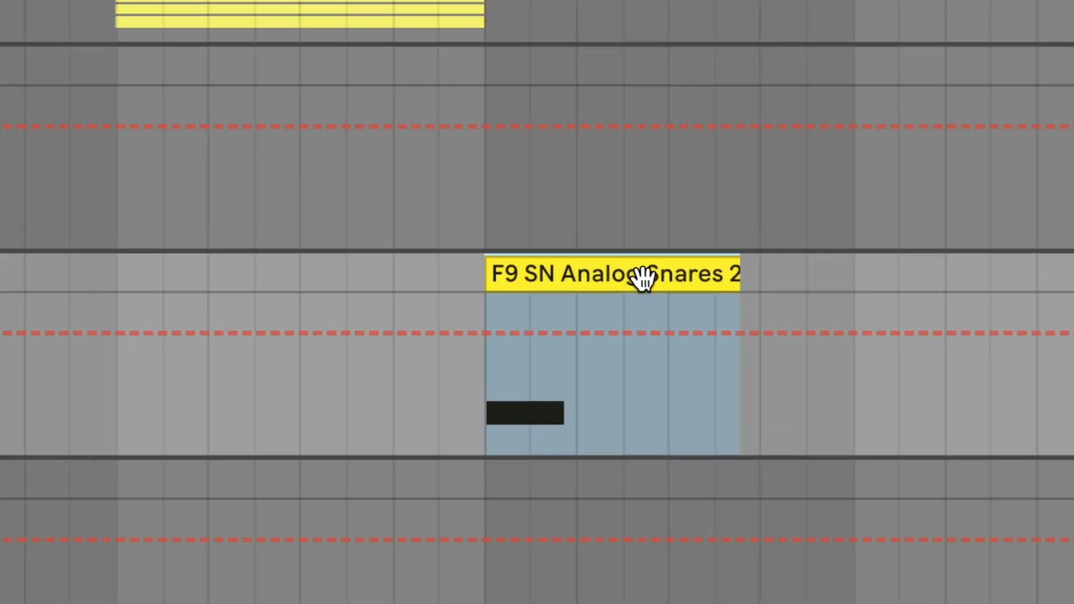
pyautogui.press('space')
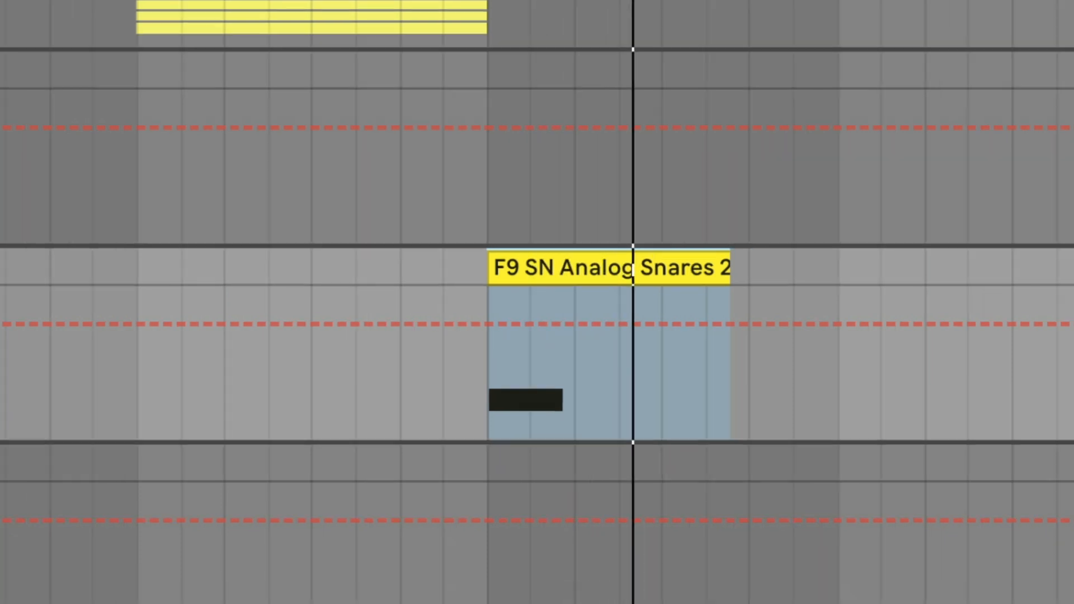
pyautogui.press('space')
# Step: Select track 20's Knock Rims clip at bar 73, play the full mix from there and fold all tracks
pyautogui.click(561, 284)
pyautogui.press('space')
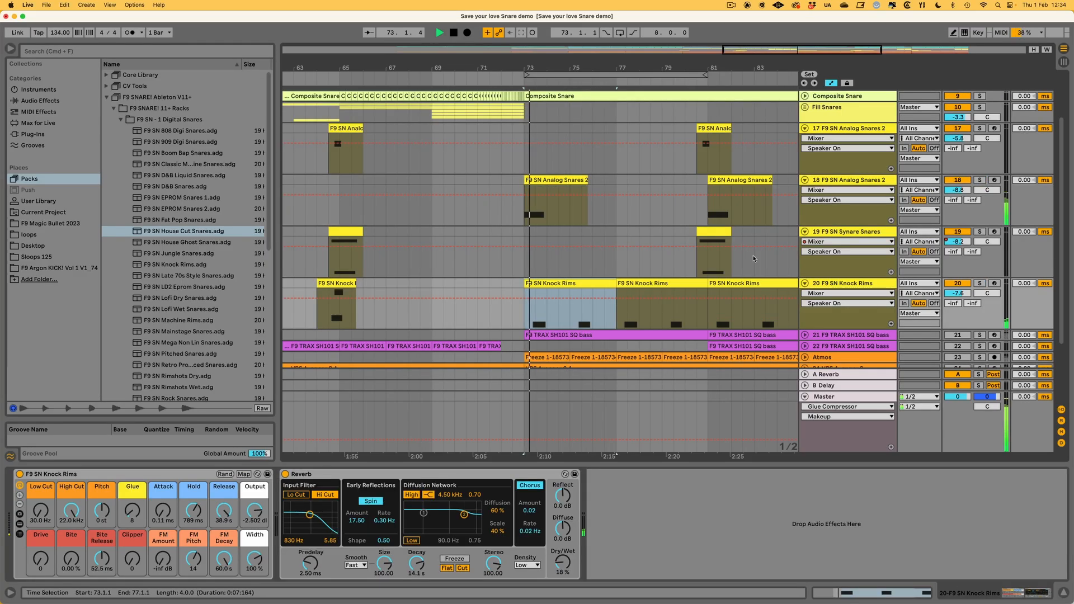
pyautogui.scroll(1, 544, 241)
pyautogui.scroll(3, 544, 242)
pyautogui.hscroll(-5, 615, 224)
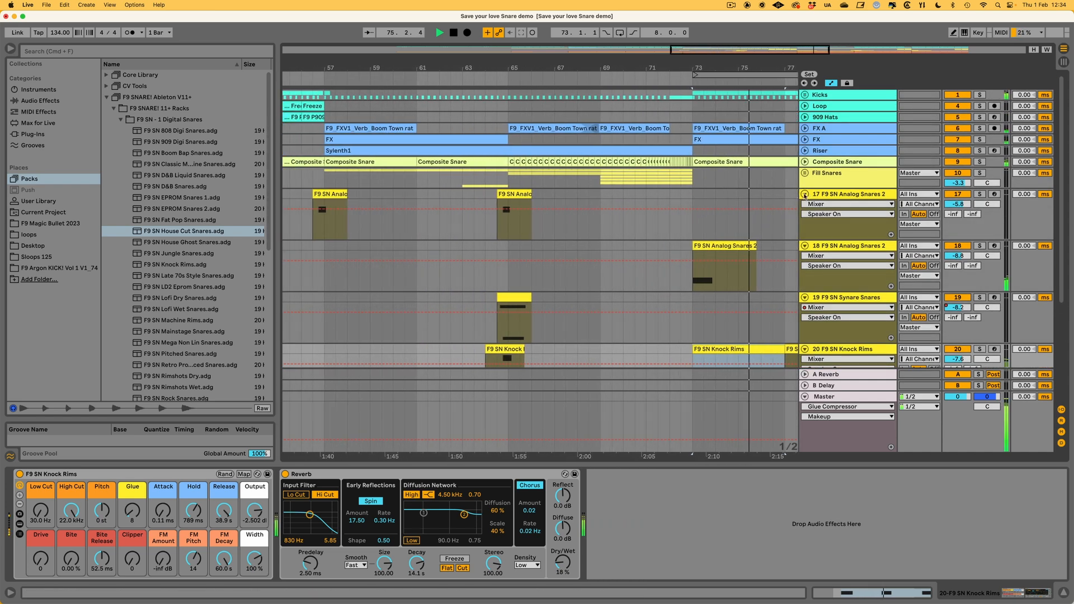
pyautogui.keyDown('alt'); pyautogui.click(804, 195); pyautogui.keyUp('alt')
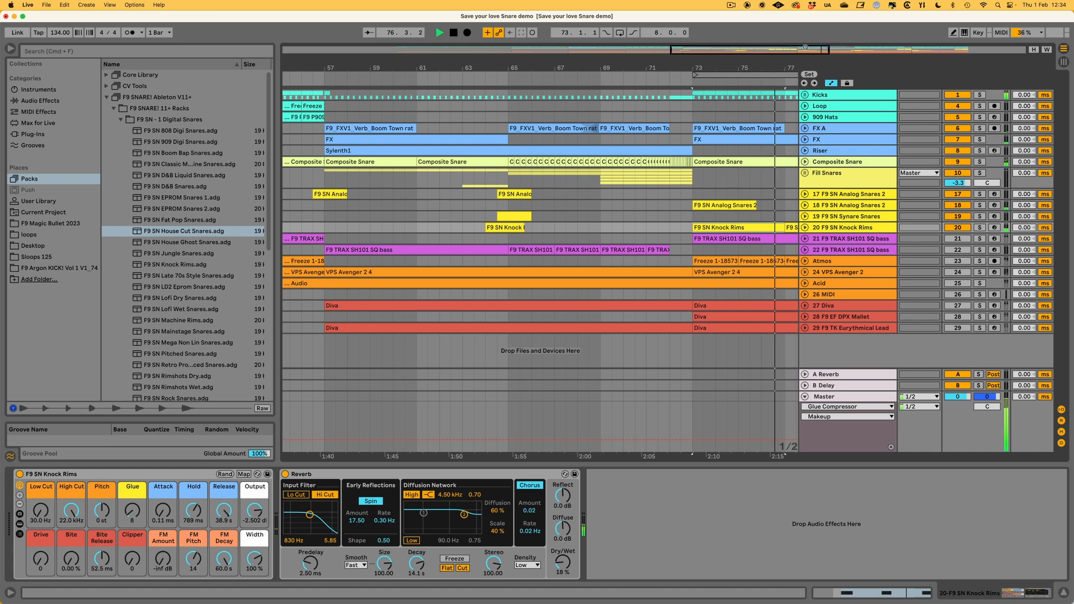
# Step: Place the insert marker at bar 56 on the Riser track, unfold the track and stop playback
pyautogui.moveTo(806, 48); pyautogui.dragTo(806, 42)
pyautogui.click(369, 150)
pyautogui.hscroll(1, 370, 151)
pyautogui.press('u')
pyautogui.press('space')
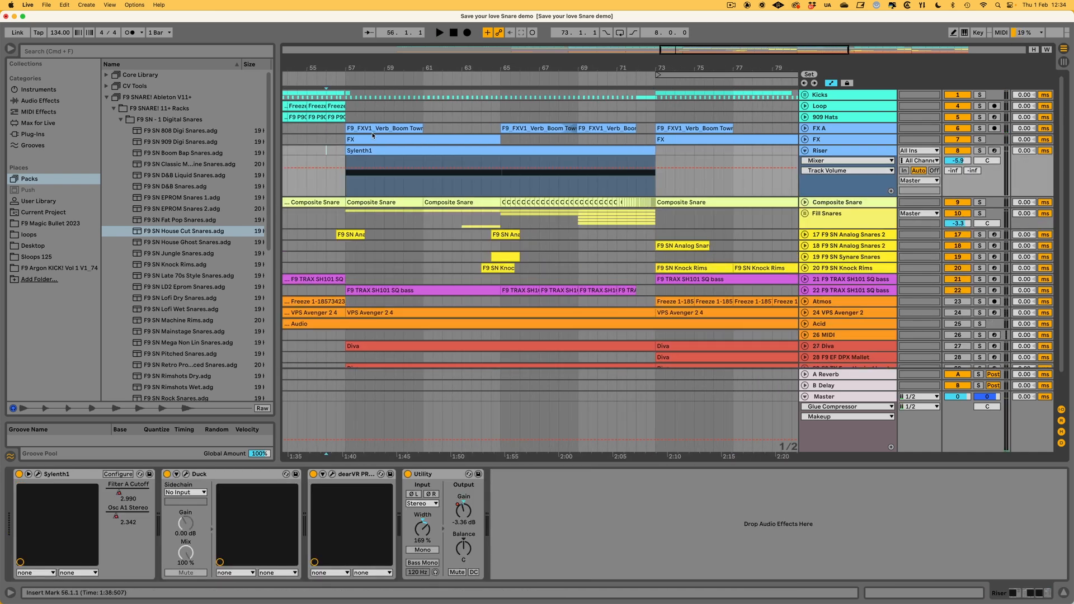
# Step: Play the full mix from bar 56 through the snare build-up and drop, stopping at bar 76
pyautogui.hscroll(-1, 374, 135)
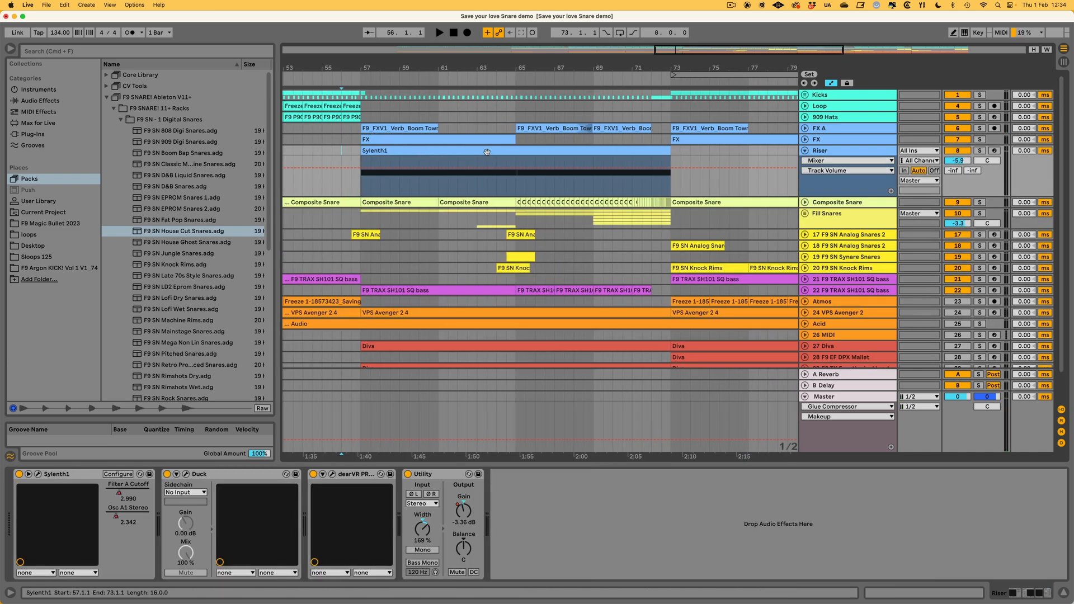
pyautogui.press('space')
pyautogui.click(465, 140)
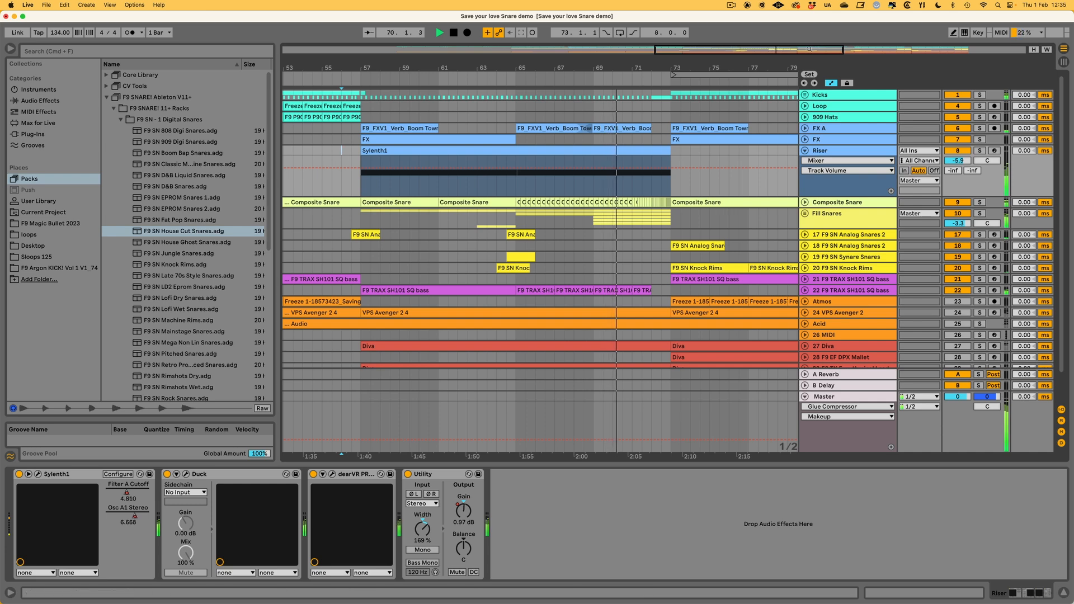
pyautogui.moveTo(800, 51); pyautogui.dragTo(801, 63)
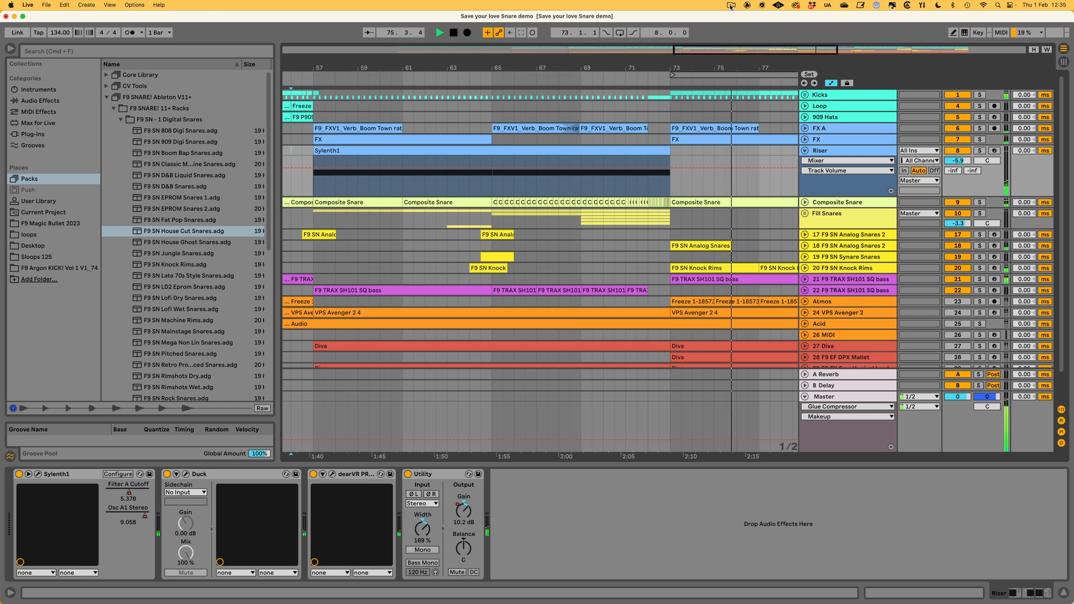
pyautogui.press('space')
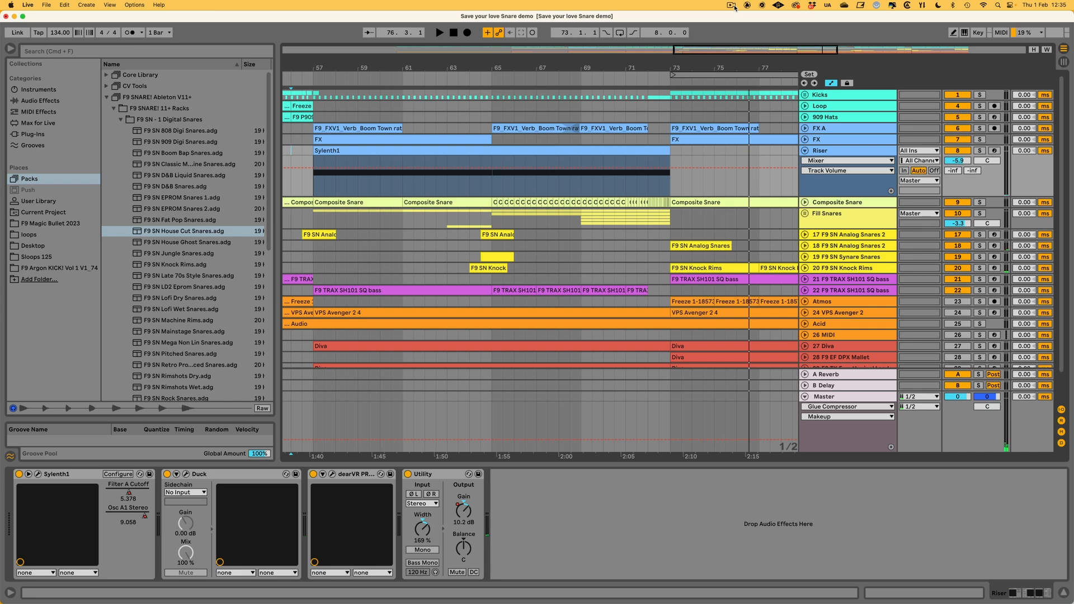
# Step: Unfold the Fill Snares group and review the device chains of tracks 11 to 15 one by one
pyautogui.click(805, 214)
pyautogui.scroll(-2, 811, 225)
pyautogui.click(830, 223)
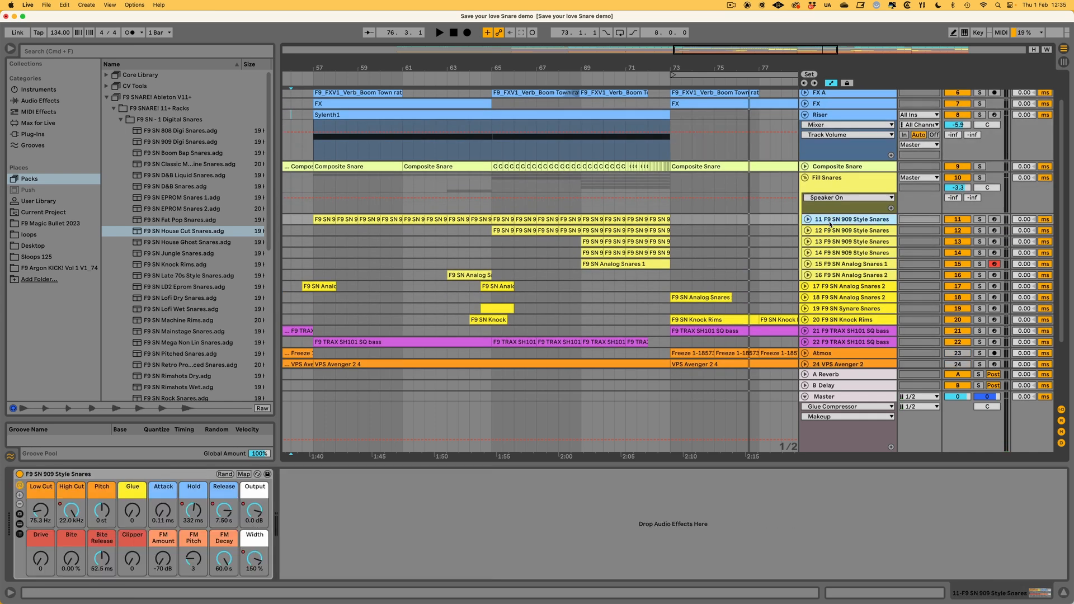
pyautogui.click(831, 230)
pyautogui.click(832, 242)
pyautogui.click(830, 253)
pyautogui.click(837, 264)
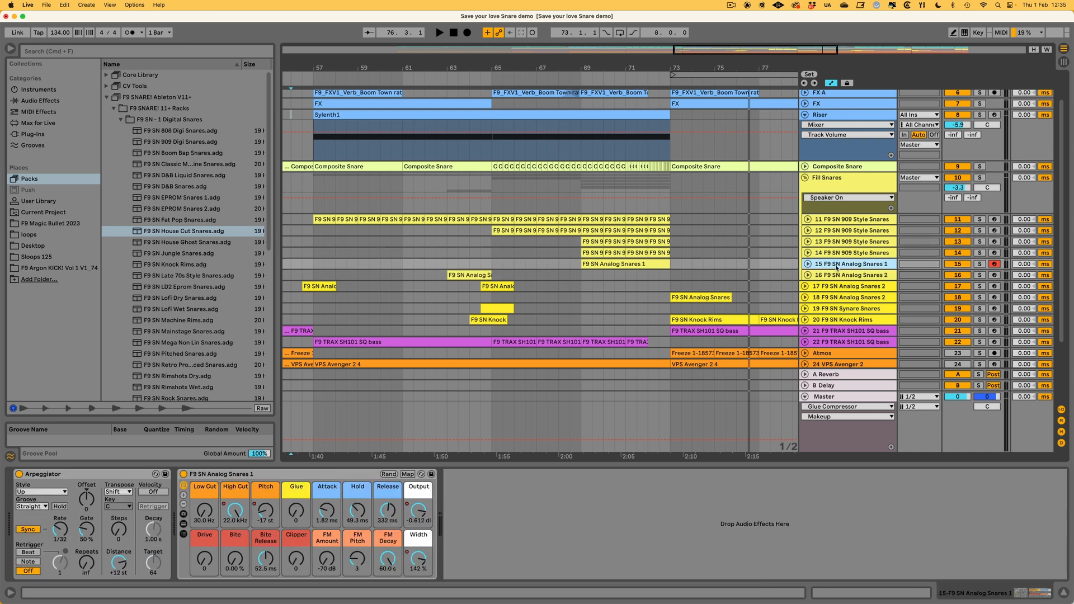
# Step: Review the device chains of tracks 16 to 20, ending on F9 SN Knock Rims
pyautogui.click(838, 275)
pyautogui.click(843, 297)
pyautogui.click(846, 286)
pyautogui.click(848, 309)
pyautogui.click(849, 320)
pyautogui.hscroll(1, 440, 234)
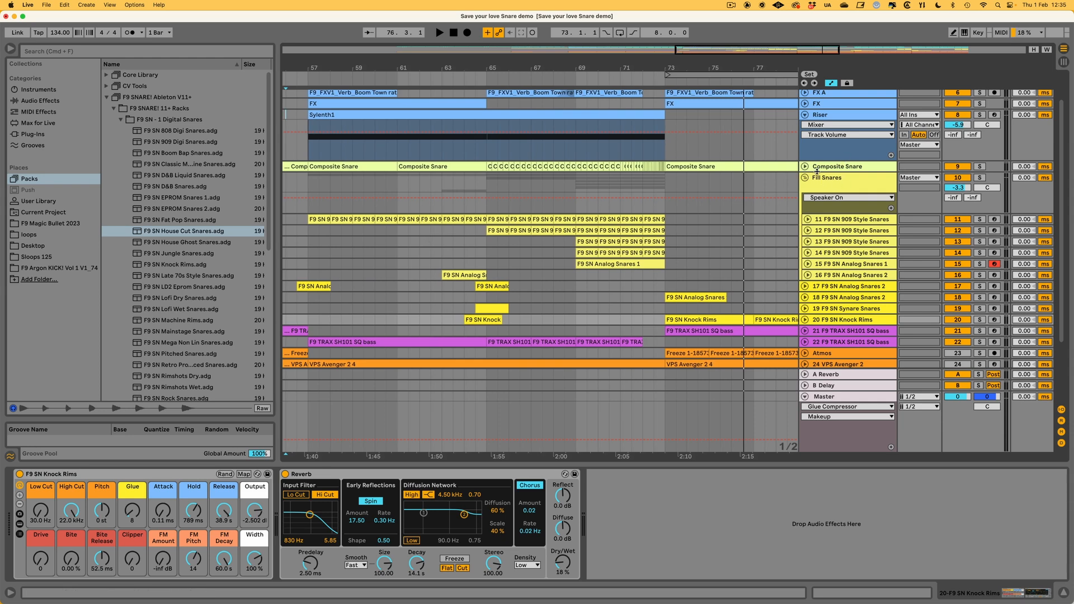
# Step: Unfold the Composite Snare track, show its EQ Eight and fold all tracks again
pyautogui.click(805, 167)
pyautogui.click(838, 169)
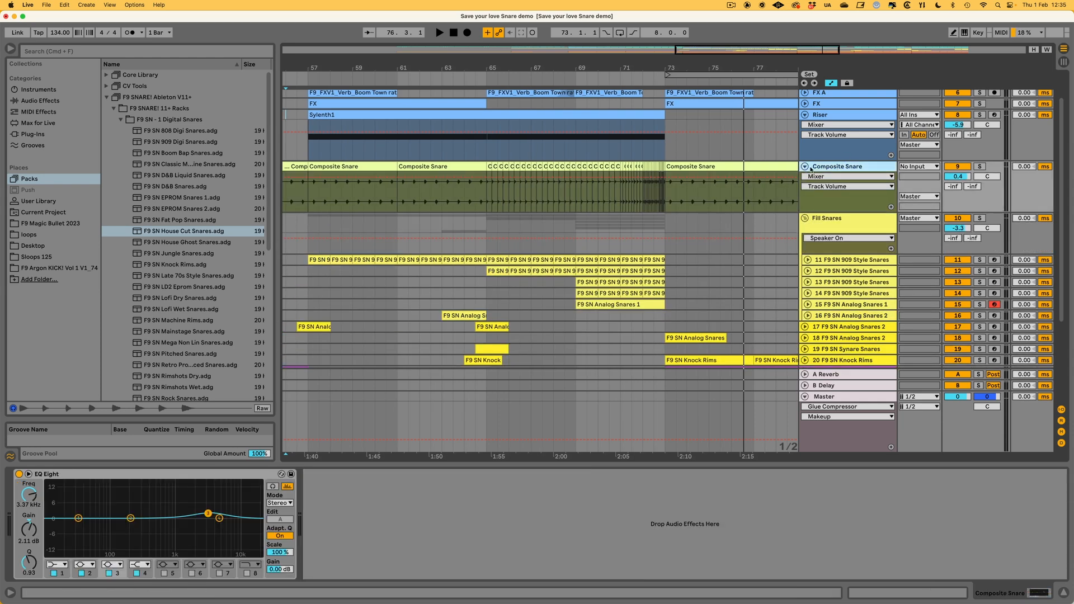
pyautogui.keyDown('alt'); pyautogui.click(807, 167); pyautogui.keyUp('alt')
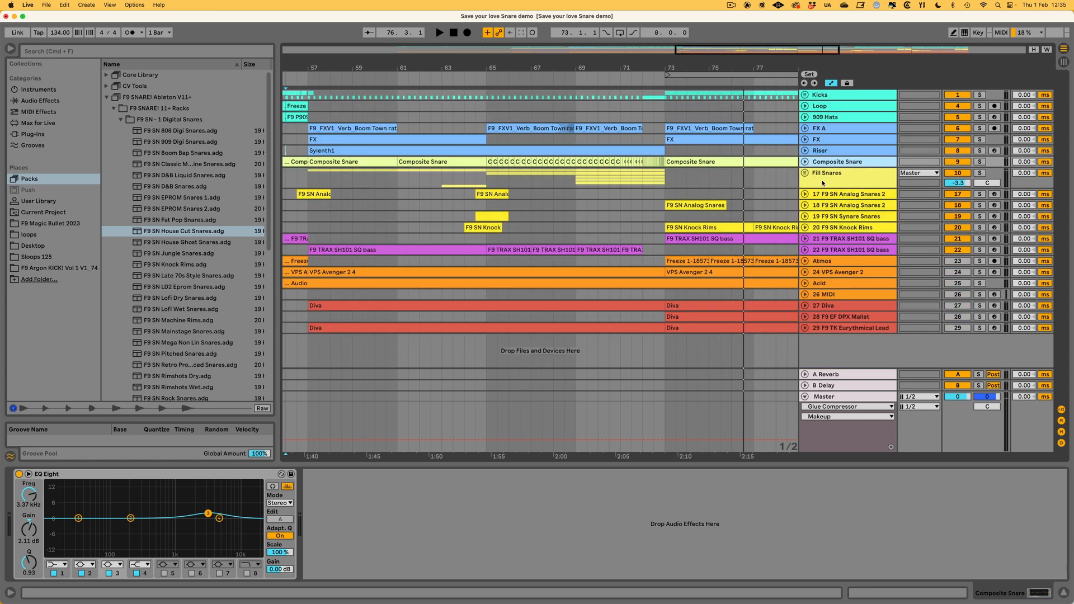
# Step: Unfold the Riser track to show its clip and device chain, and solo it
pyautogui.click(837, 181)
pyautogui.hscroll(-3, 756, 177)
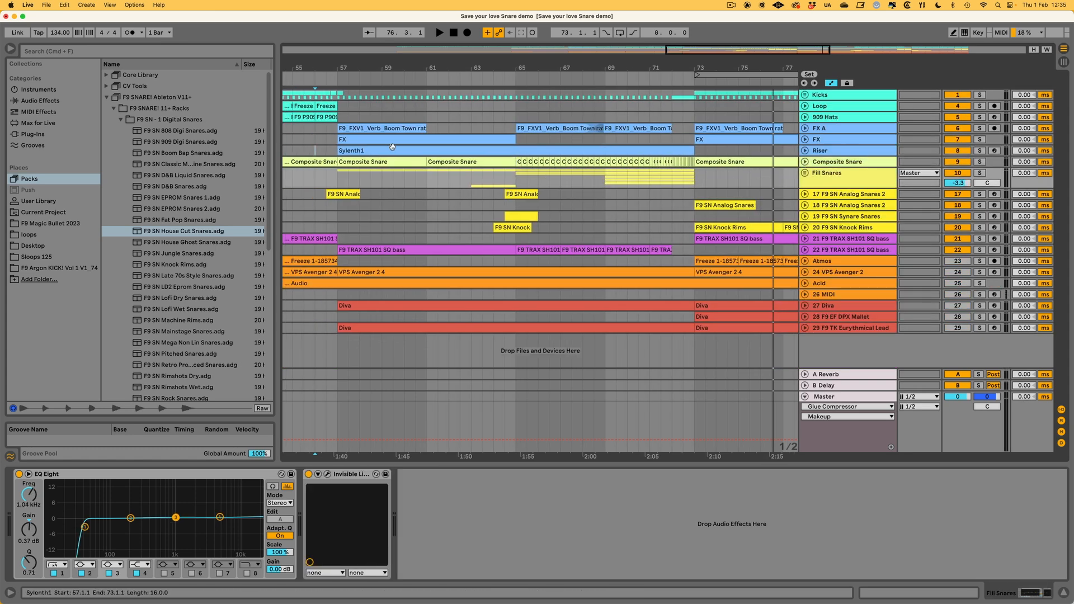
pyautogui.click(811, 151)
pyautogui.click(804, 151)
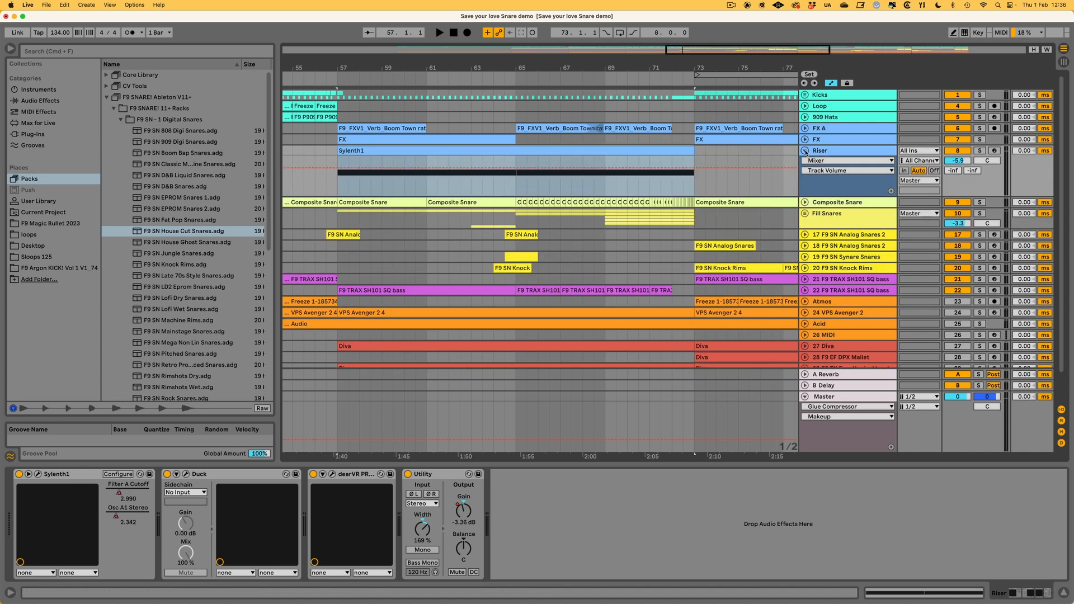
pyautogui.click(805, 151)
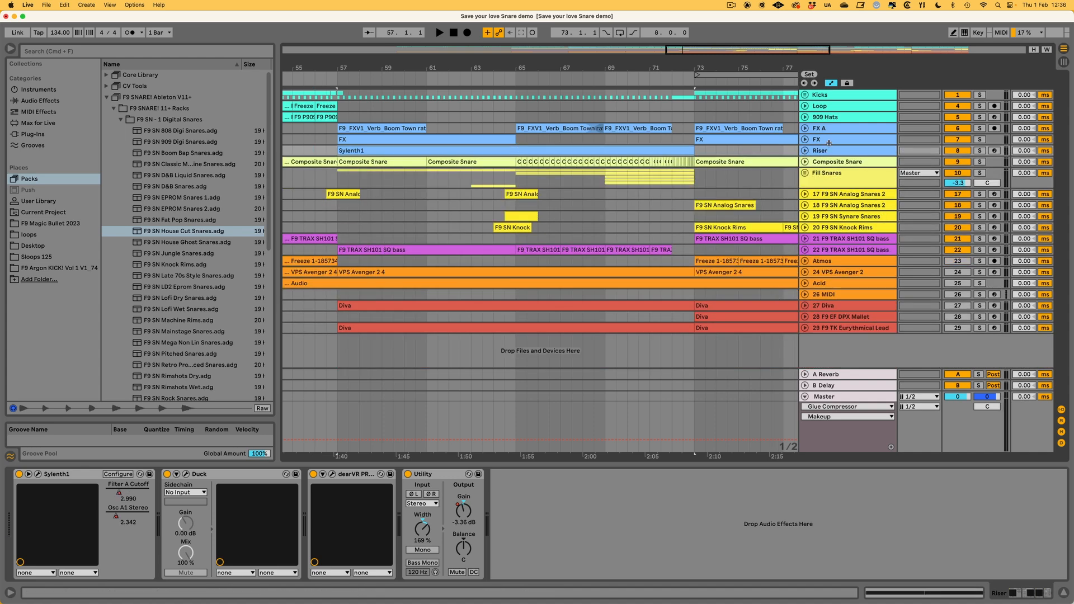
pyautogui.click(813, 151)
pyautogui.click(805, 151)
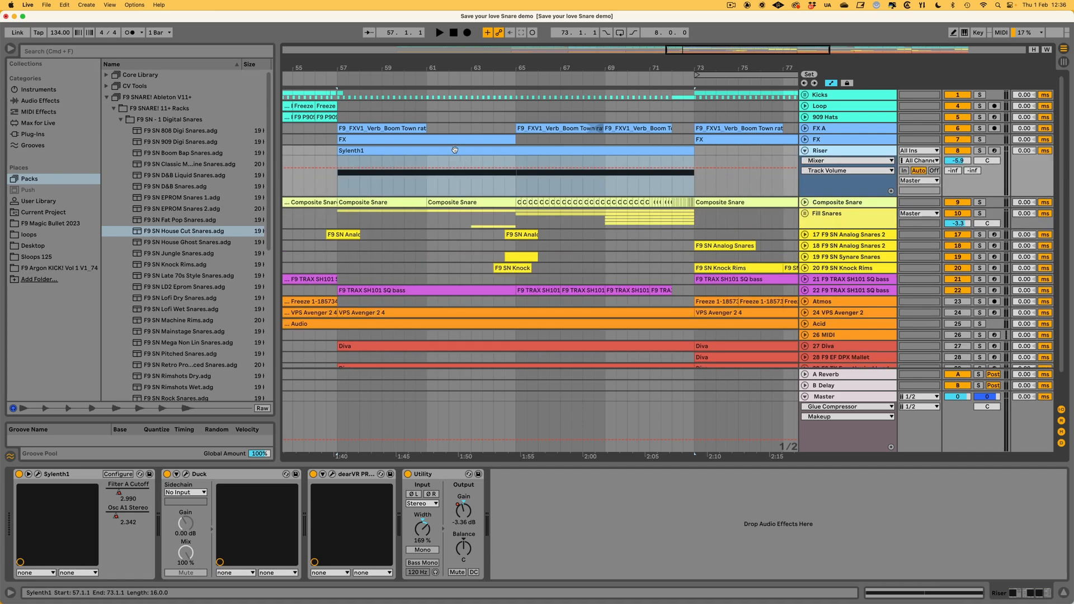
pyautogui.click(980, 151)
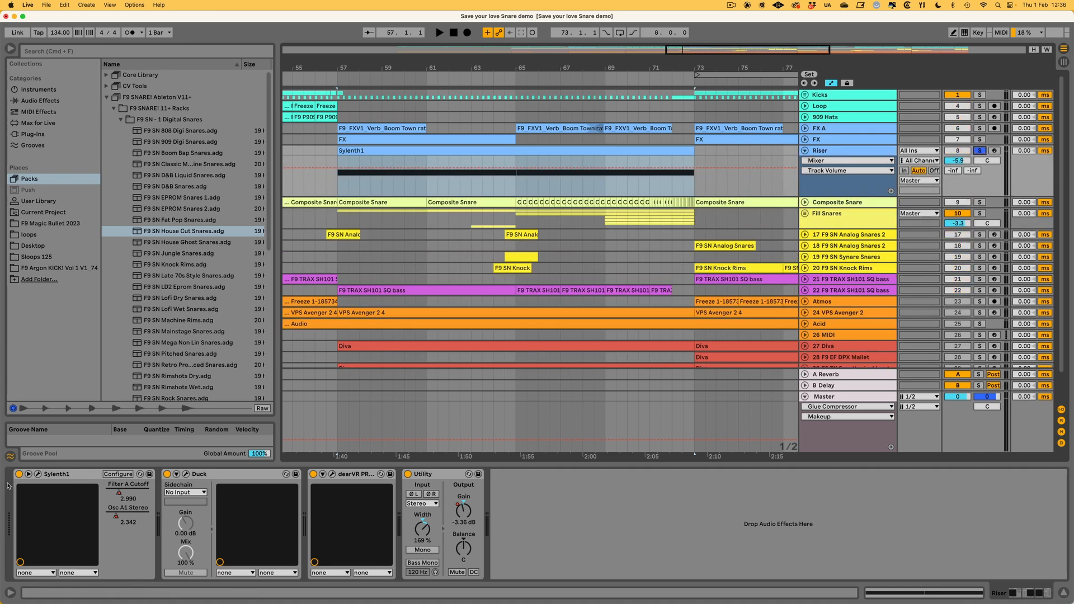
# Step: View the Riser's Sylenth1 plug-in window, close it and show the Sylenth1 clip's Pitch Bend envelope
pyautogui.click(39, 474)
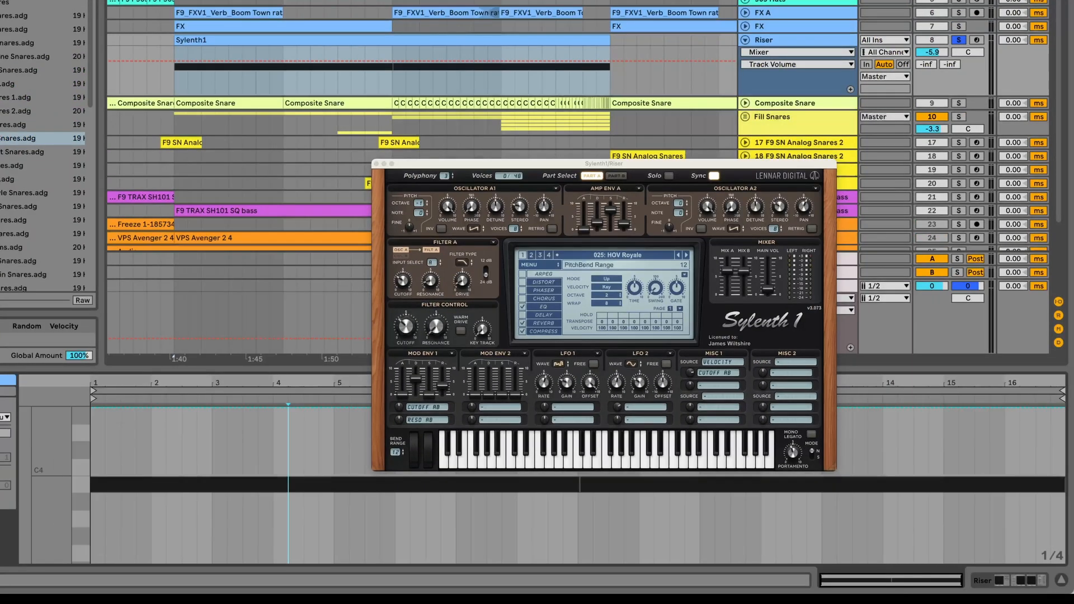
pyautogui.click(377, 164)
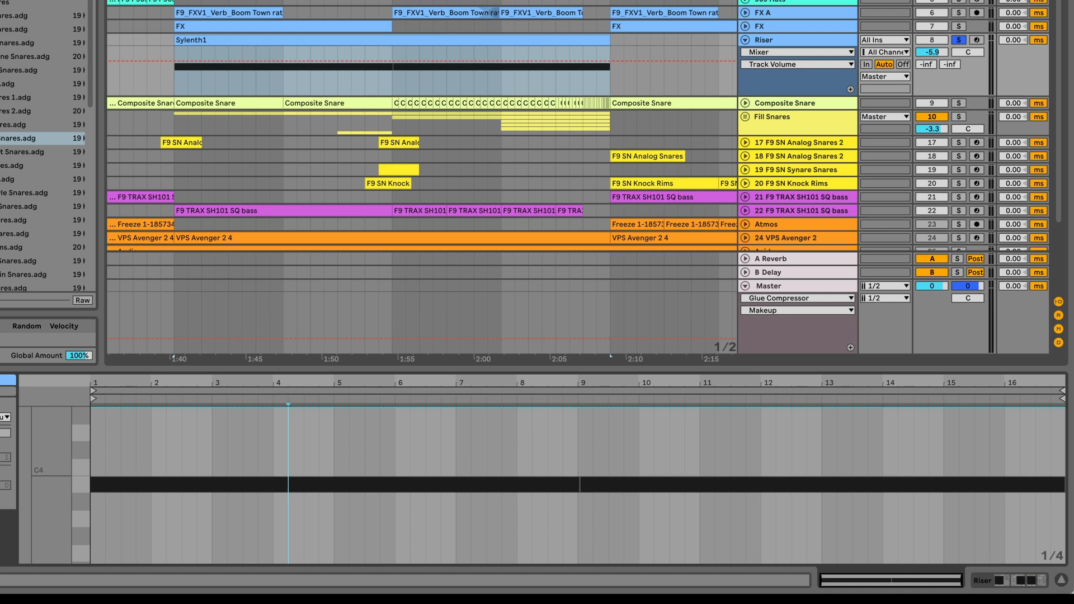
pyautogui.click(5, 428)
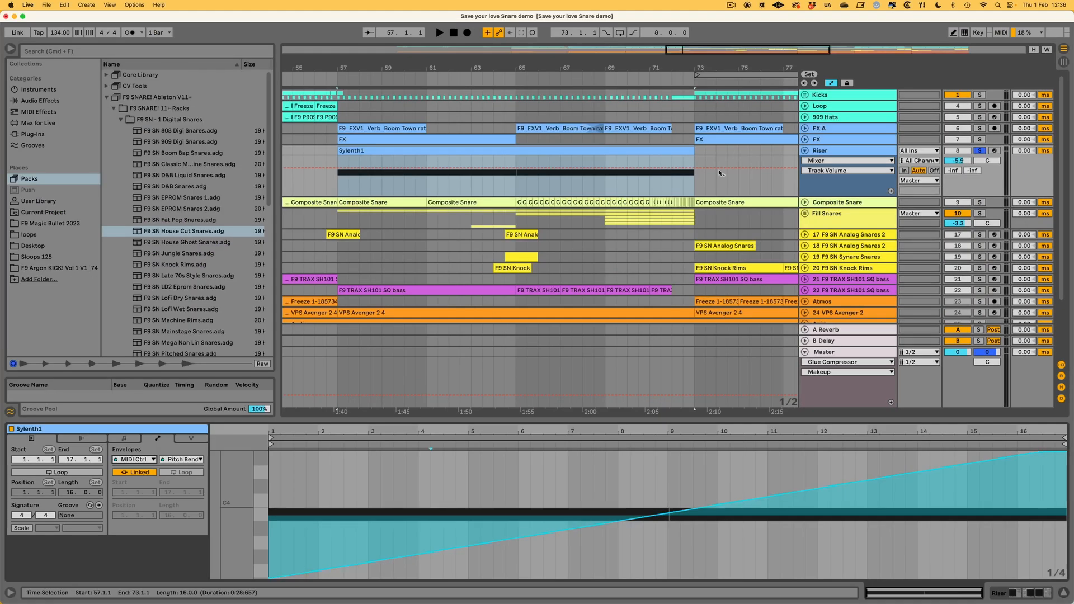
pyautogui.moveTo(1044, 455)
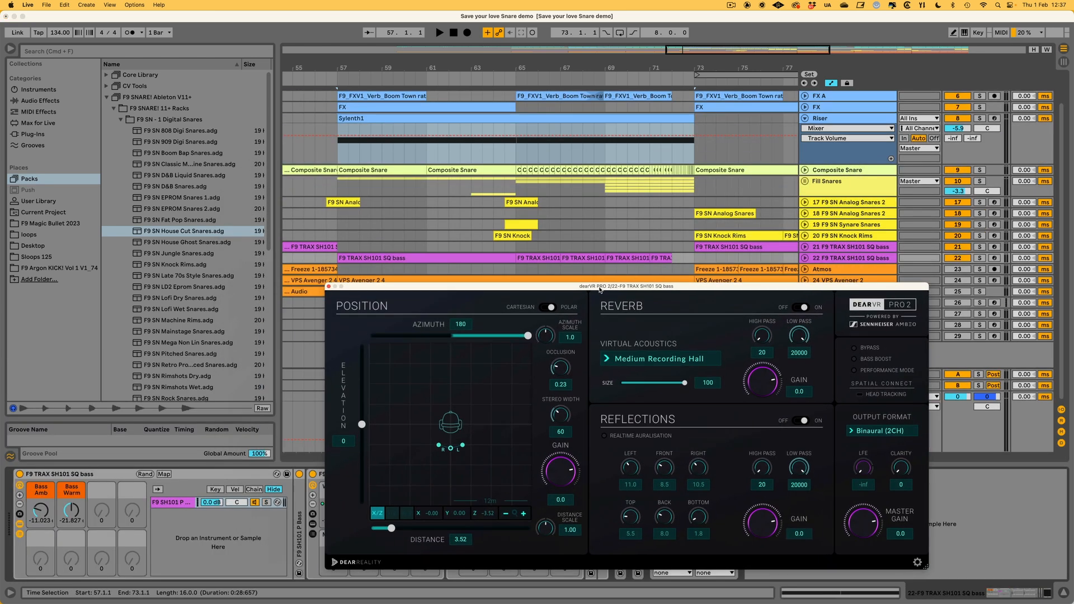
# Step: Unfold track 22 F9 TRAX SH101 SQ bass, select its clip at bar 57 and bring its dearVR PRO 2 settings into full view
pyautogui.moveTo(611, 291); pyautogui.dragTo(579, 383)
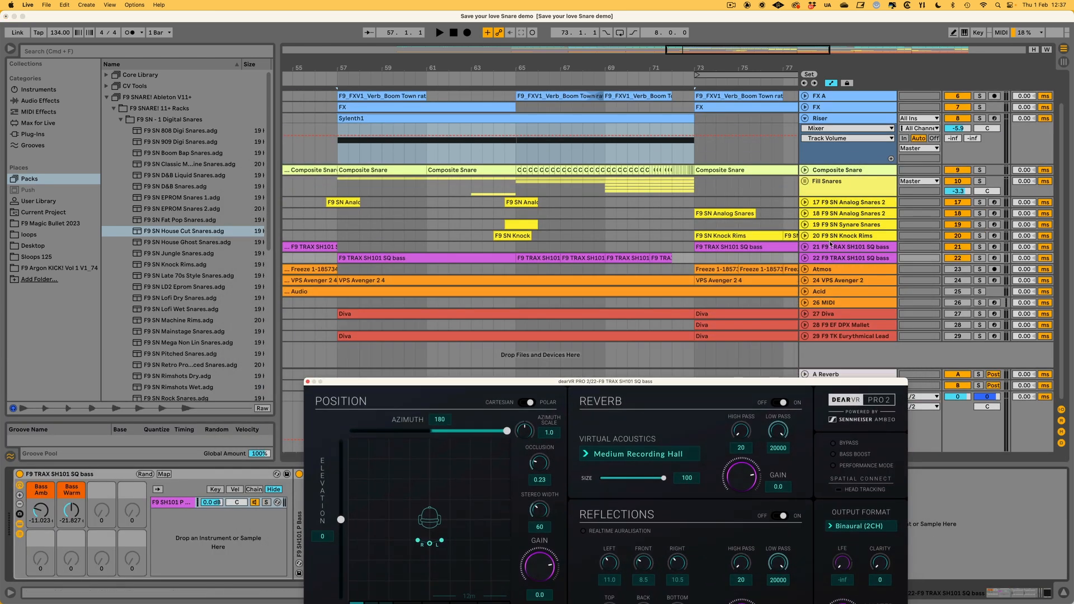
pyautogui.click(806, 258)
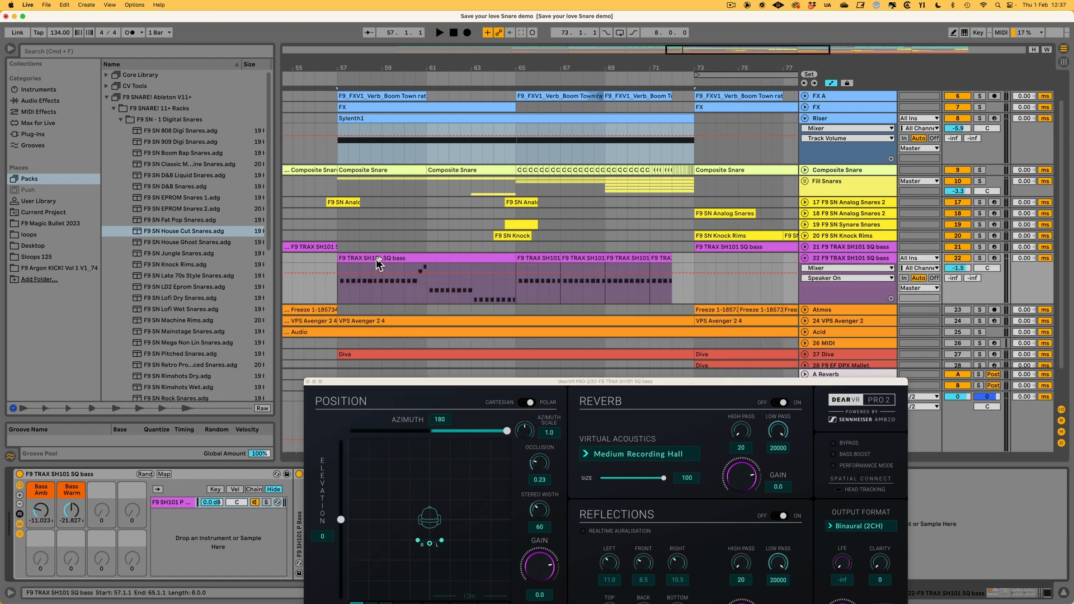
pyautogui.click(383, 258)
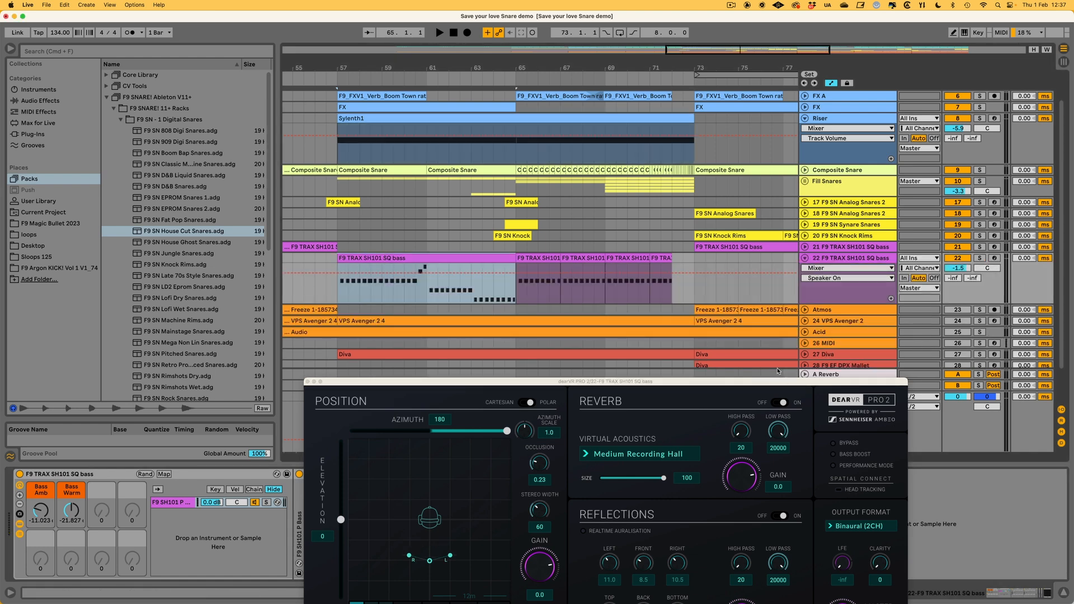
pyautogui.moveTo(759, 382); pyautogui.dragTo(681, 167)
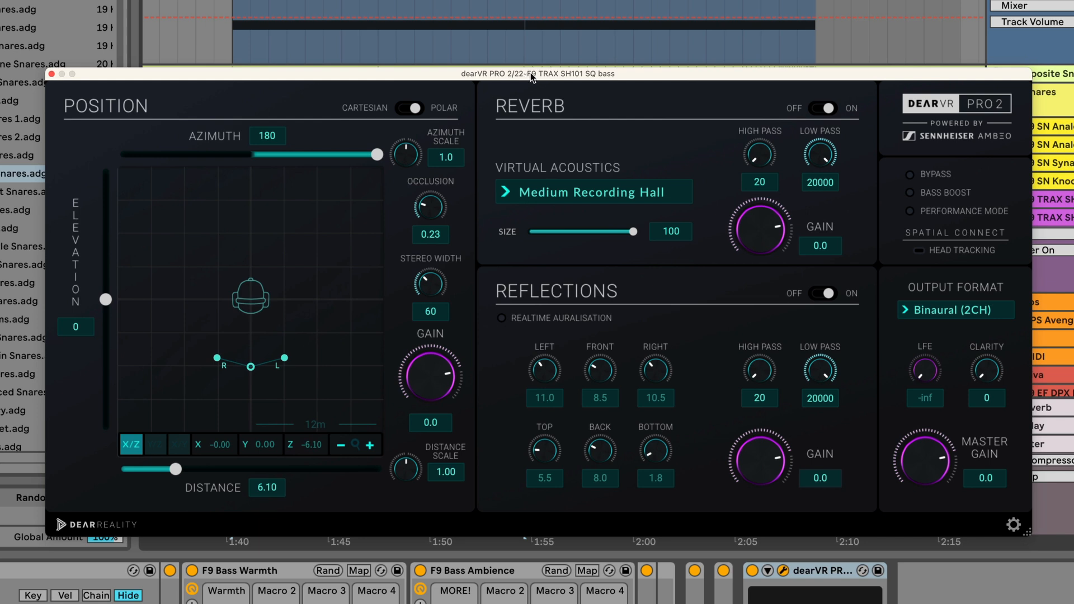
pyautogui.moveTo(530, 73); pyautogui.dragTo(532, 72)
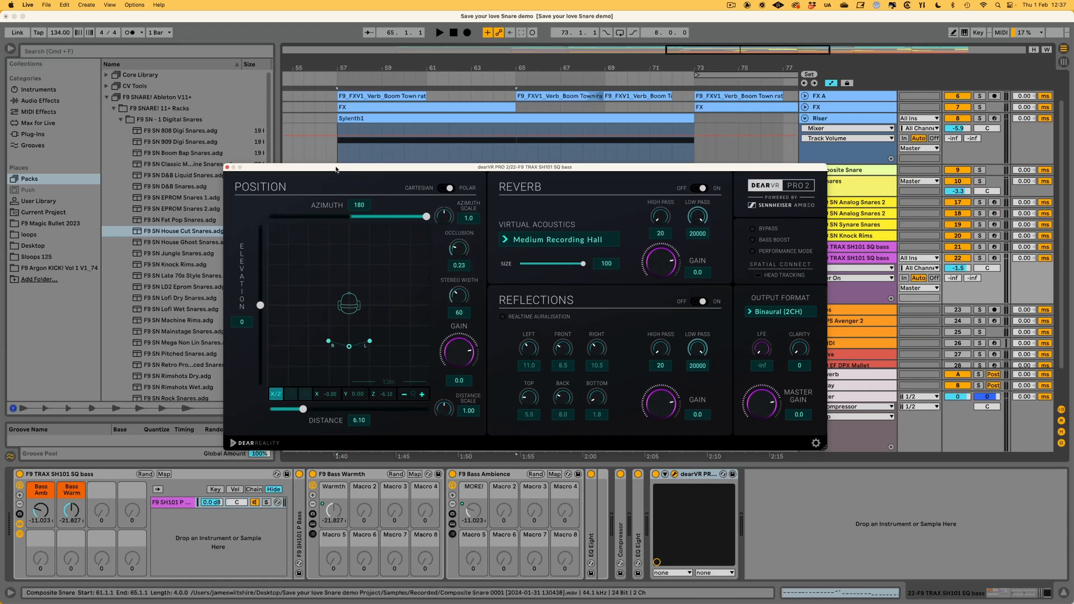
# Step: Solo track 22 F9 TRAX SH101 SQ bass and move its dearVR PRO 2 window clear of the clips
pyautogui.moveTo(336, 167); pyautogui.dragTo(315, 161)
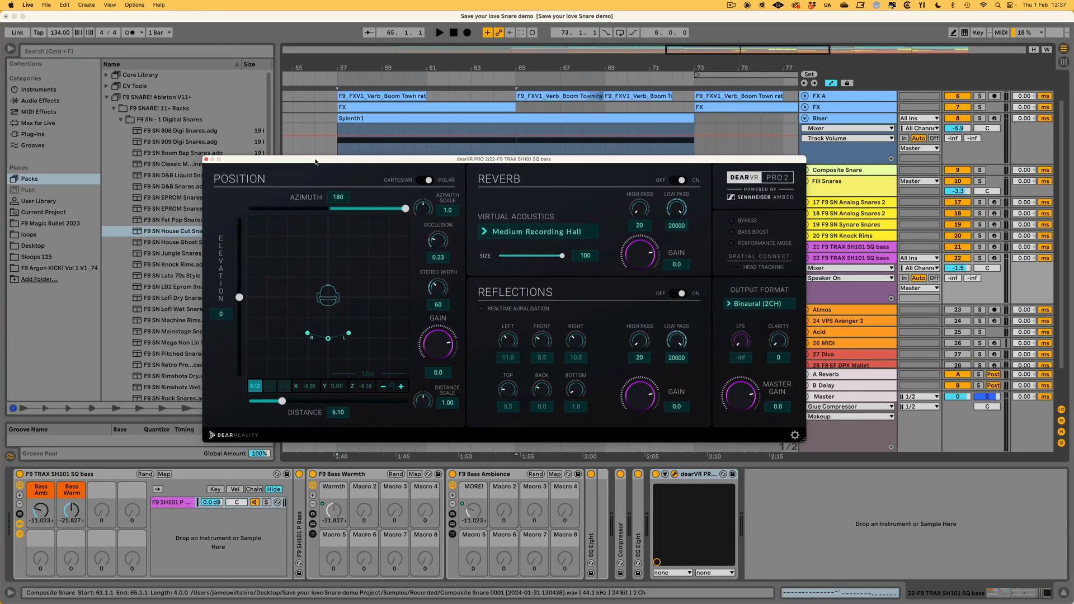
pyautogui.click(866, 261)
pyautogui.click(981, 258)
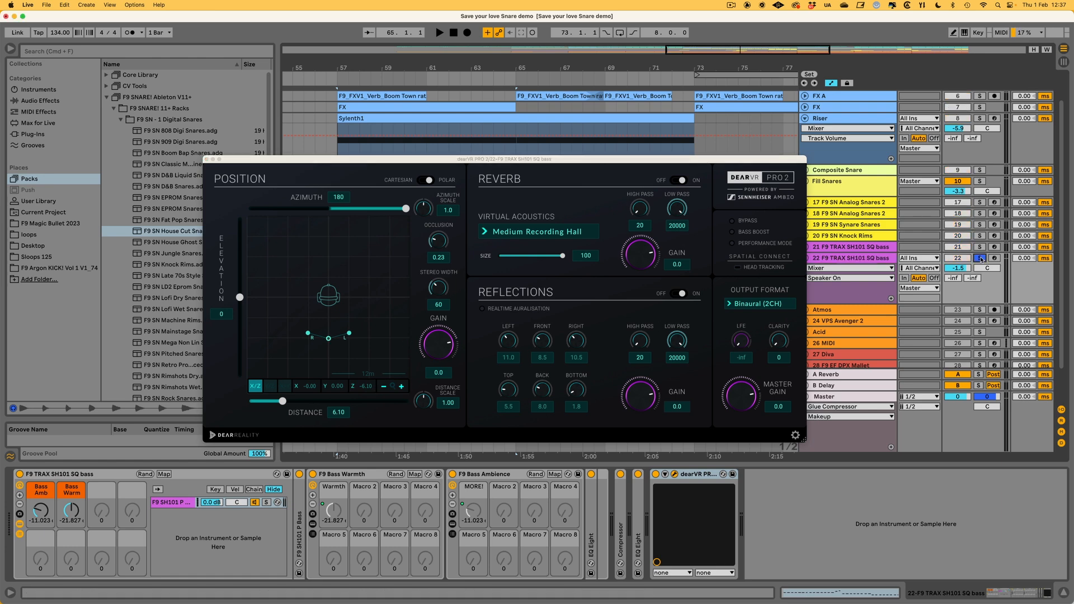
pyautogui.moveTo(506, 161); pyautogui.dragTo(536, 316)
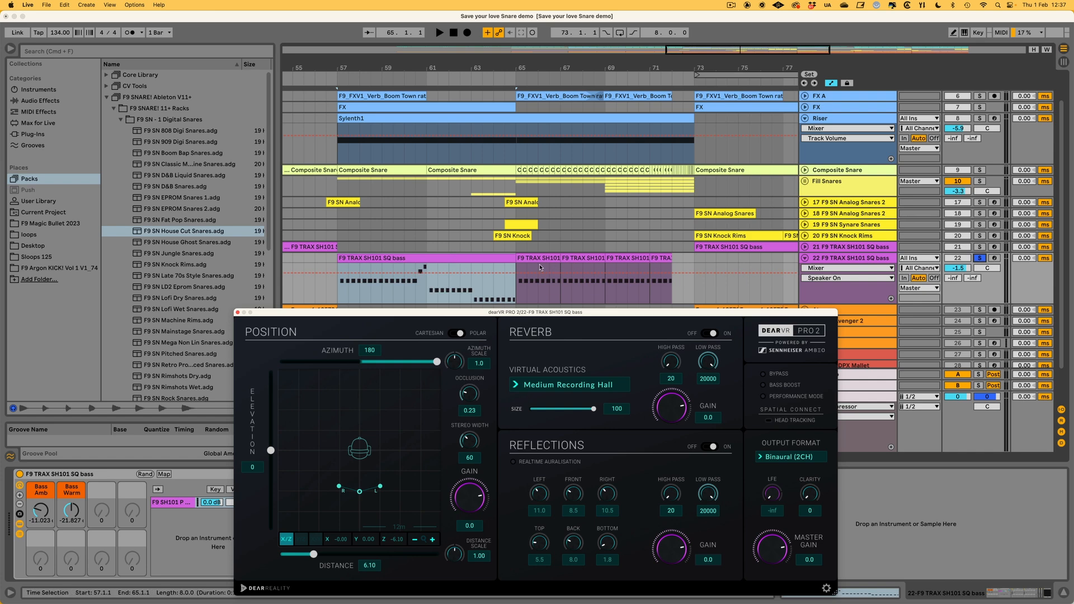
# Step: Unfold track 21 F9 TRAX SH101 SQ bass and compare its clip before bar 57 with track 22's build-up clip
pyautogui.click(499, 259)
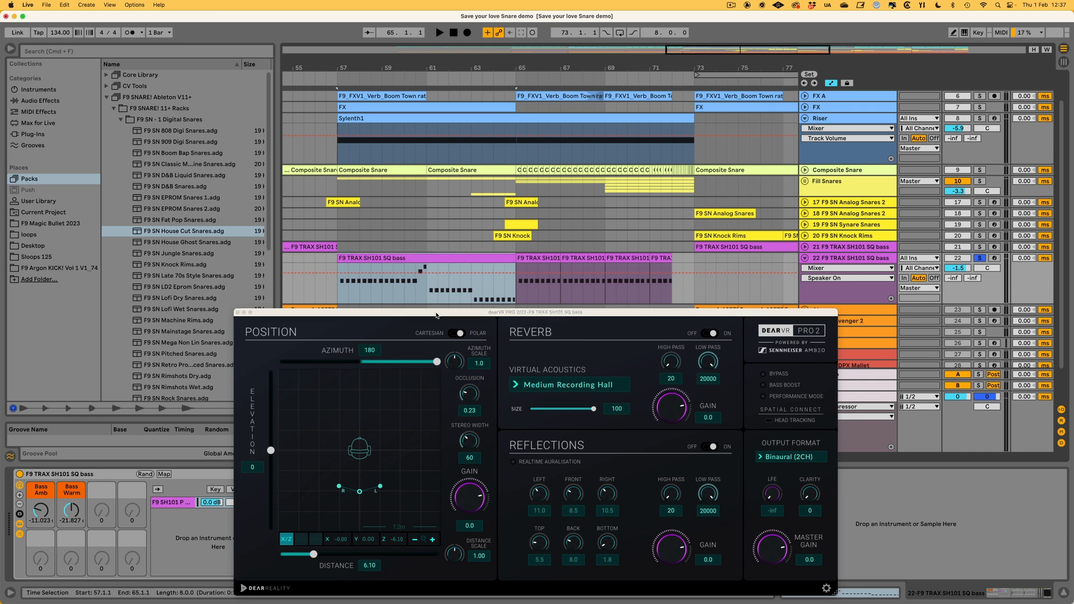
pyautogui.moveTo(437, 313); pyautogui.dragTo(436, 322)
pyautogui.click(424, 260)
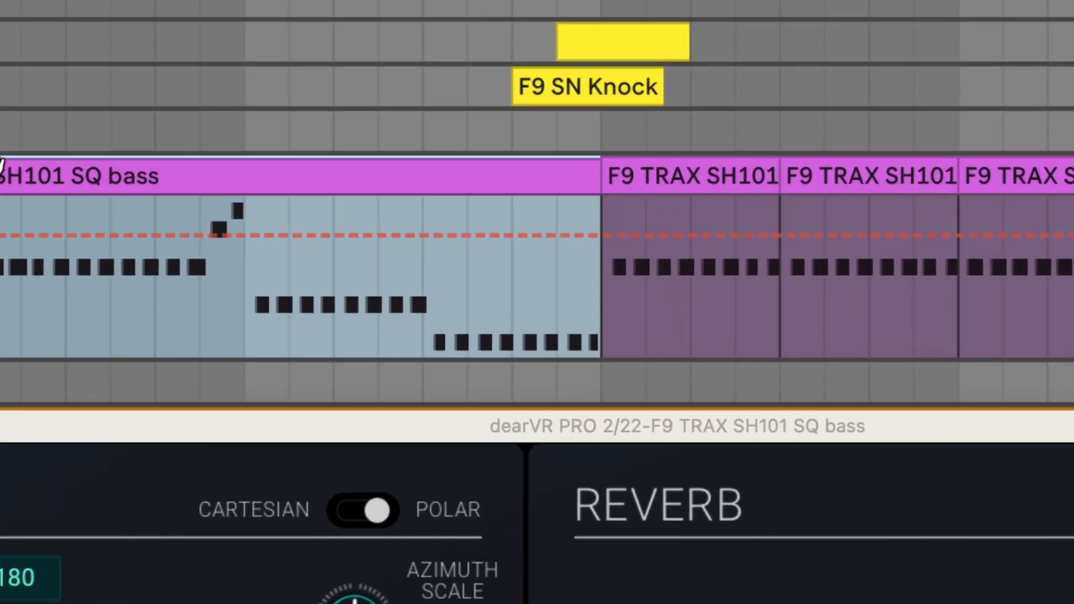
pyautogui.hscroll(-5, 5, 162)
pyautogui.click(1064, 131)
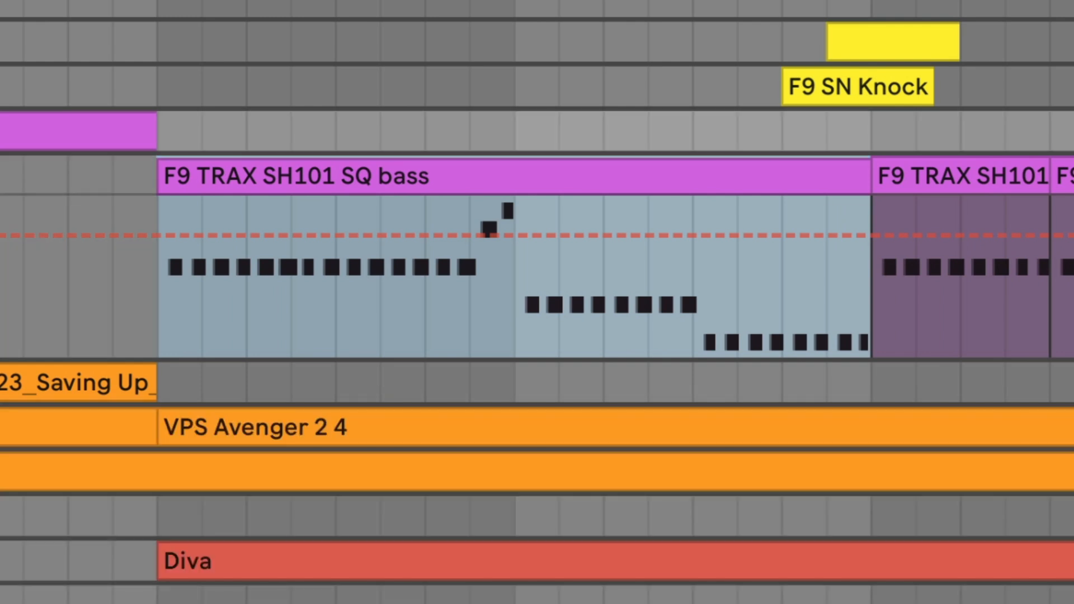
pyautogui.press('u')
pyautogui.click(268, 340)
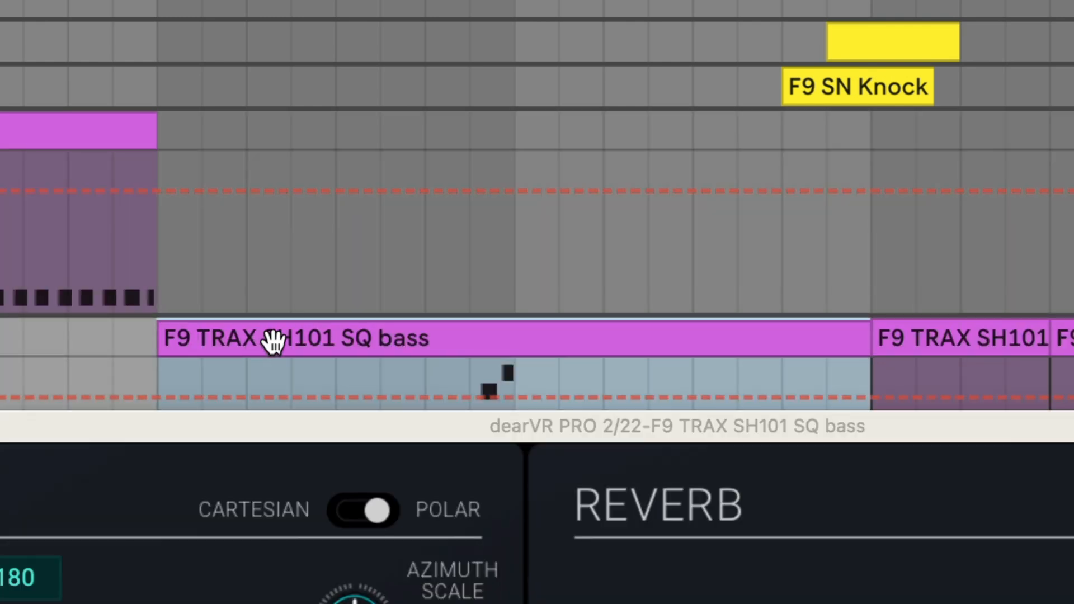
# Step: Select the run of short SH101 bass clips on track 22 from bar 65 up to the drop
pyautogui.hscroll(-2, 272, 341)
pyautogui.scroll(-5, 273, 341)
pyautogui.click(1053, 75)
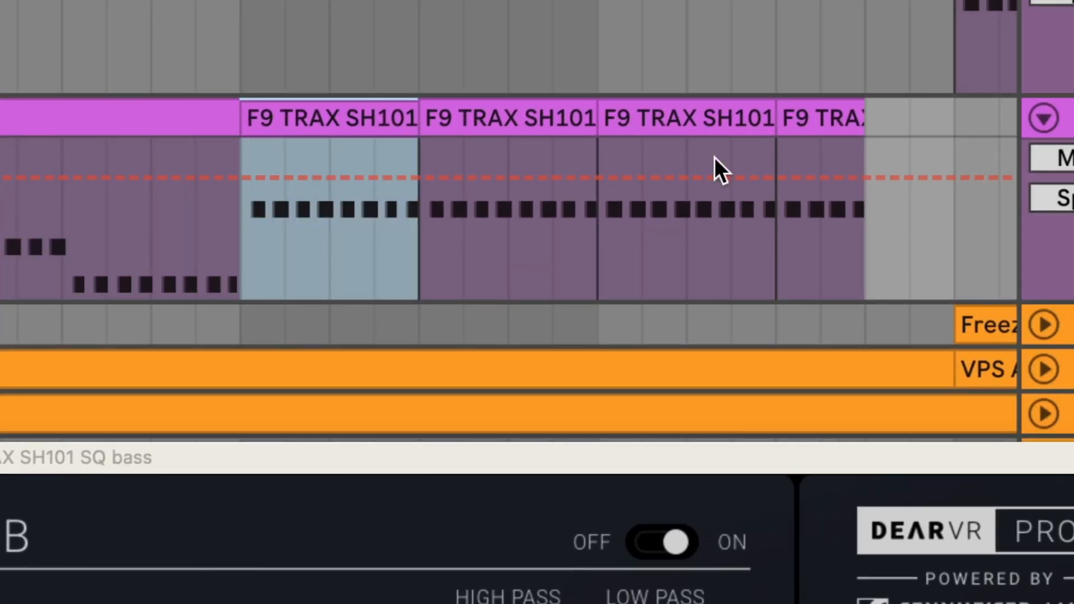
pyautogui.keyDown('shift'); pyautogui.click(846, 124); pyautogui.keyUp('shift')
pyautogui.hscroll(4, 738, 125)
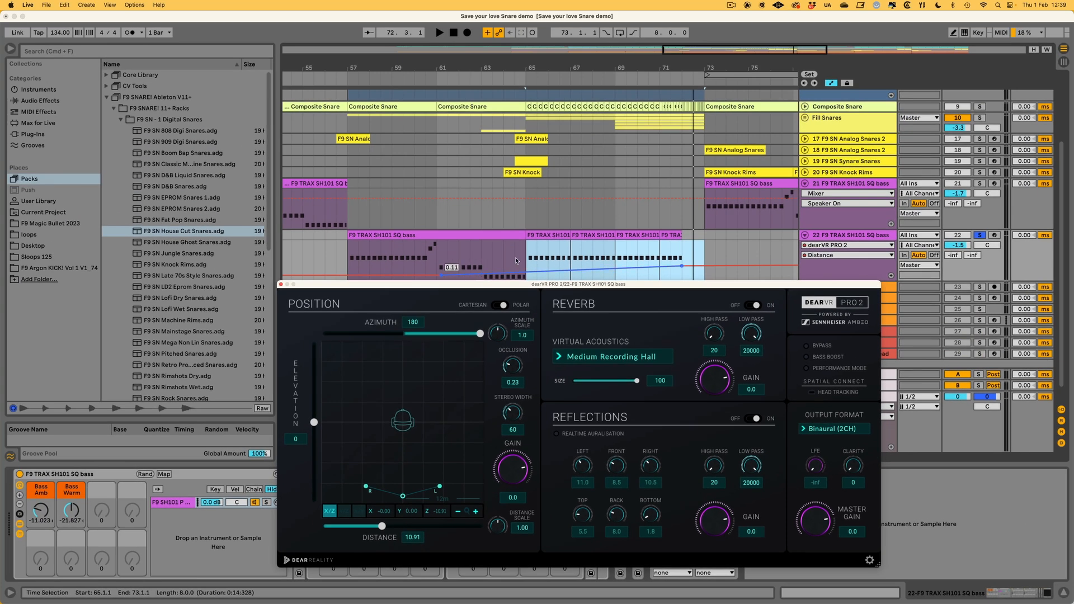
# Step: Solo track 21 together with track 22 and play the SH101 bass from the build-up into the drop at bar 73
pyautogui.click(615, 211)
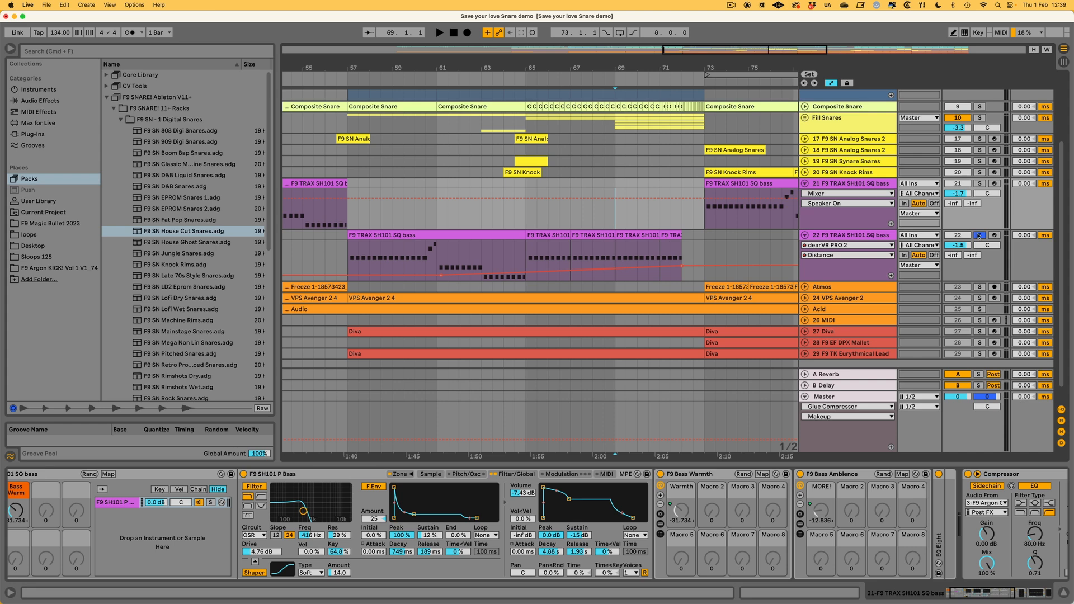
pyautogui.click(754, 183)
pyautogui.keyDown('super'); pyautogui.click(979, 184); pyautogui.keyUp('super')
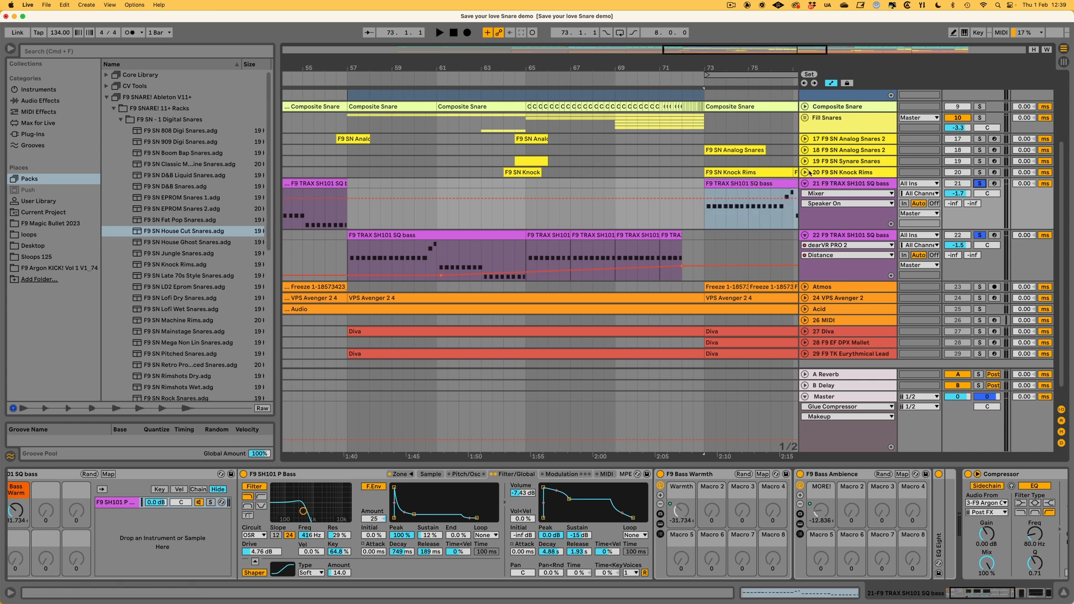
pyautogui.click(619, 252)
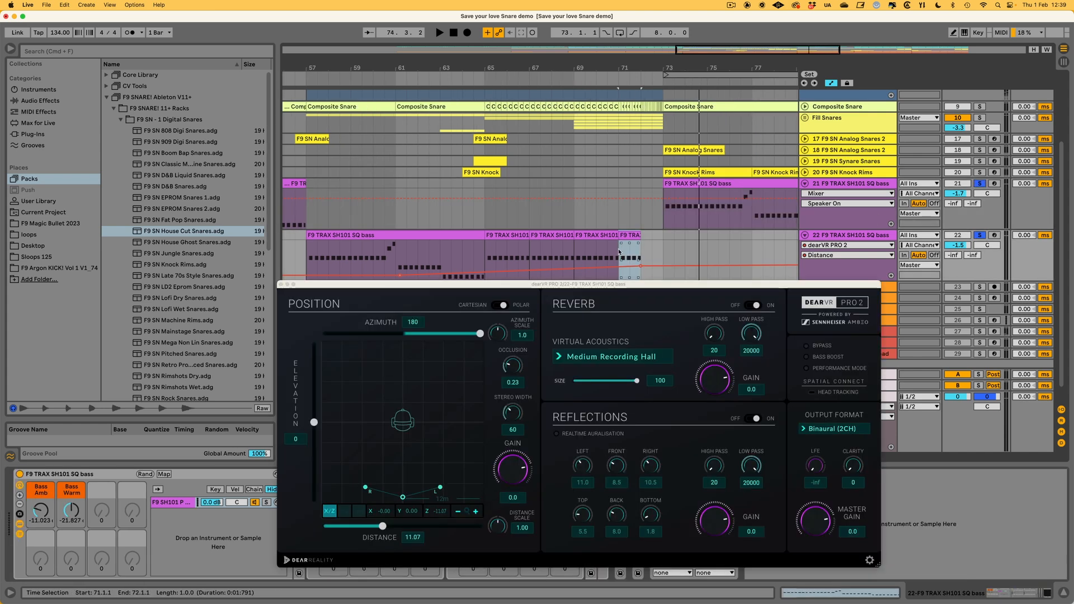
pyautogui.click(850, 235)
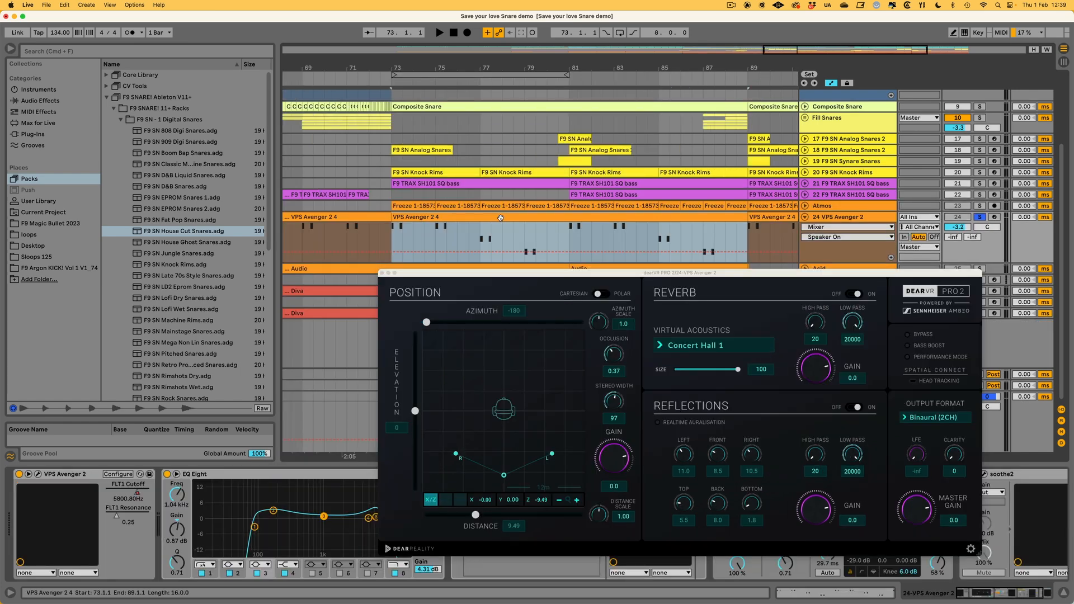
# Step: Play the soloed VPS Avenger 2 track from bar 73 and move its dearVR PRO 2 source to X 1.07, Z -8.27
pyautogui.hscroll(1, 501, 218)
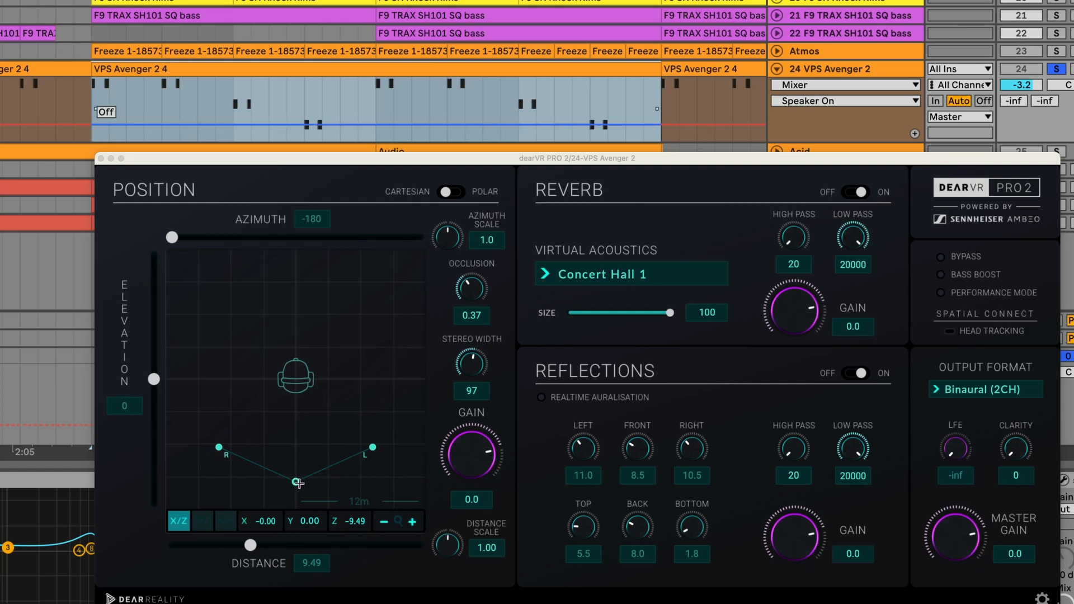
pyautogui.press('space')
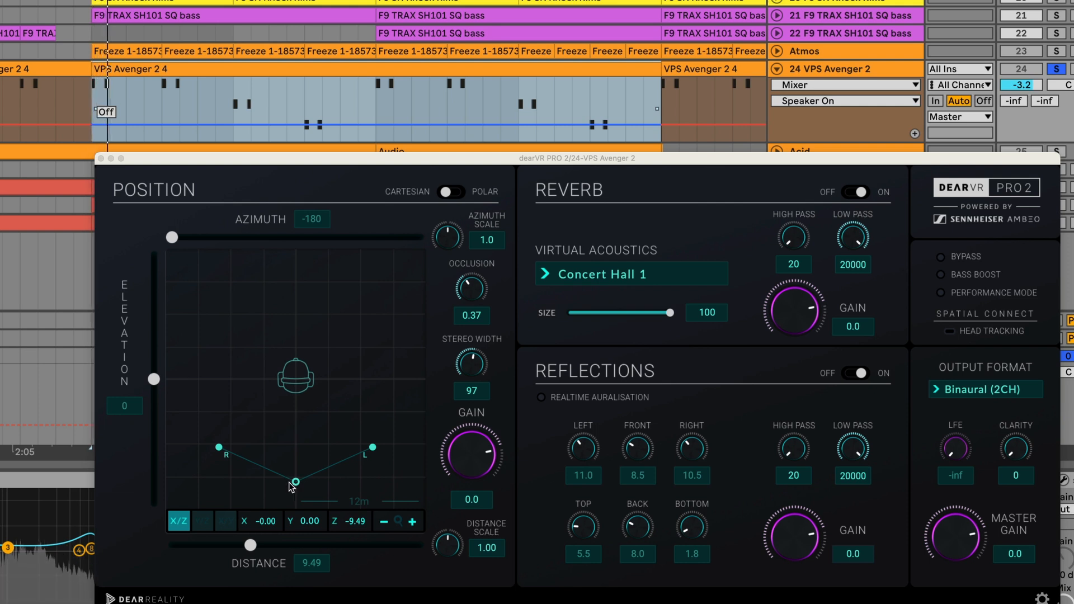
pyautogui.moveTo(295, 482)
pyautogui.mouseDown()
pyautogui.moveTo(280, 466)
pyautogui.moveTo(277, 352)
pyautogui.moveTo(291, 334)
pyautogui.moveTo(312, 346)
pyautogui.moveTo(329, 372)
pyautogui.moveTo(319, 391)
pyautogui.moveTo(276, 415)
pyautogui.moveTo(251, 358)
pyautogui.moveTo(176, 386)
pyautogui.moveTo(371, 414)
pyautogui.moveTo(414, 392)
pyautogui.moveTo(294, 392)
pyautogui.moveTo(268, 433)
pyautogui.moveTo(303, 463)
pyautogui.moveTo(330, 456)
pyautogui.moveTo(308, 469)
pyautogui.mouseUp()
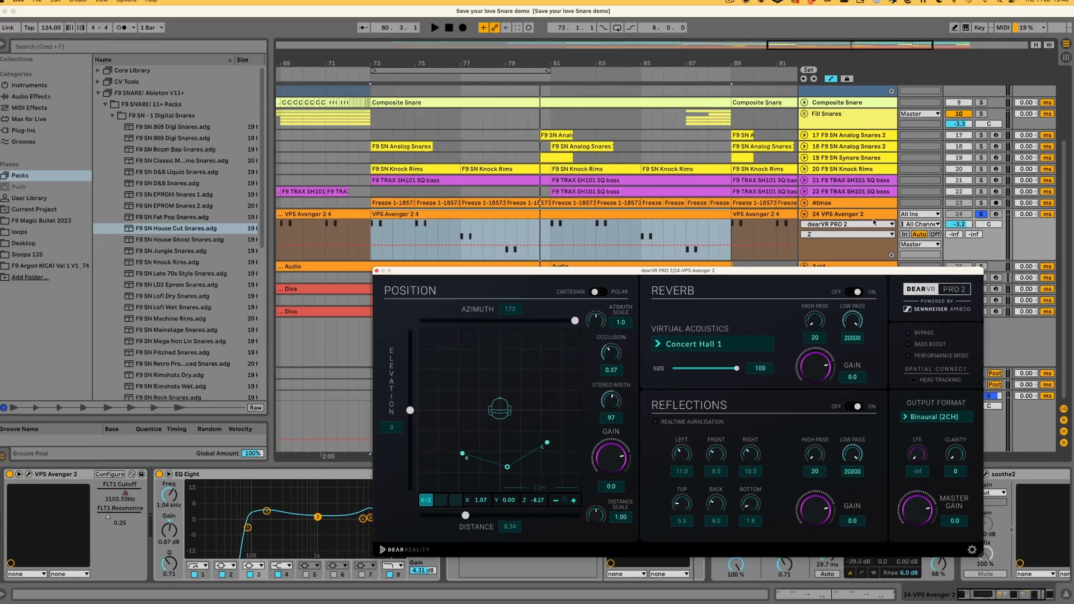
# Step: Fold track 24 VPS Avenger 2 and move its dearVR PRO 2 window aside
pyautogui.click(827, 55)
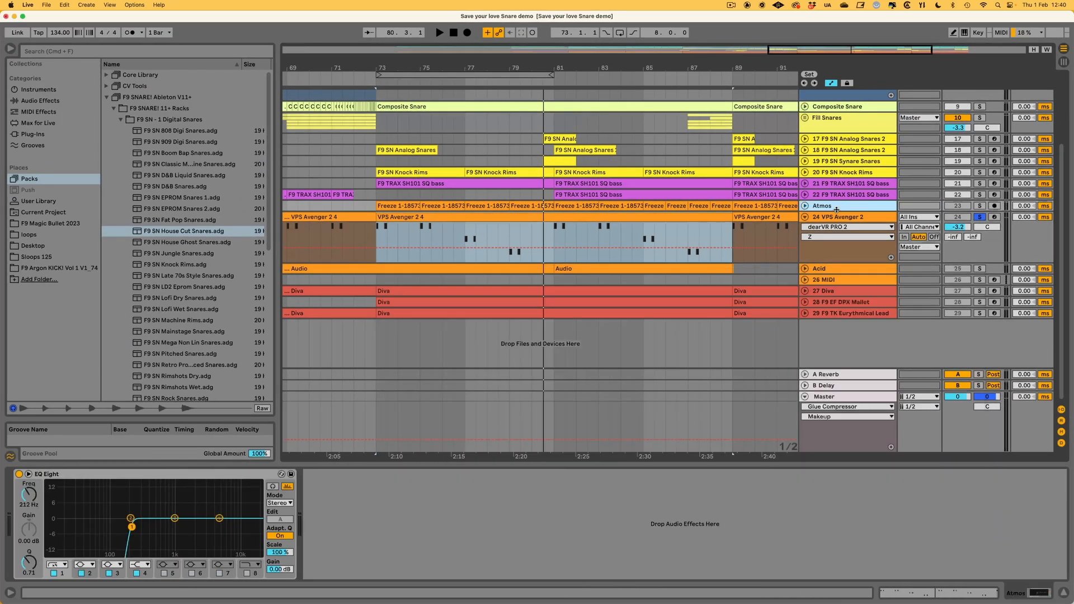
pyautogui.click(813, 219)
pyautogui.click(805, 218)
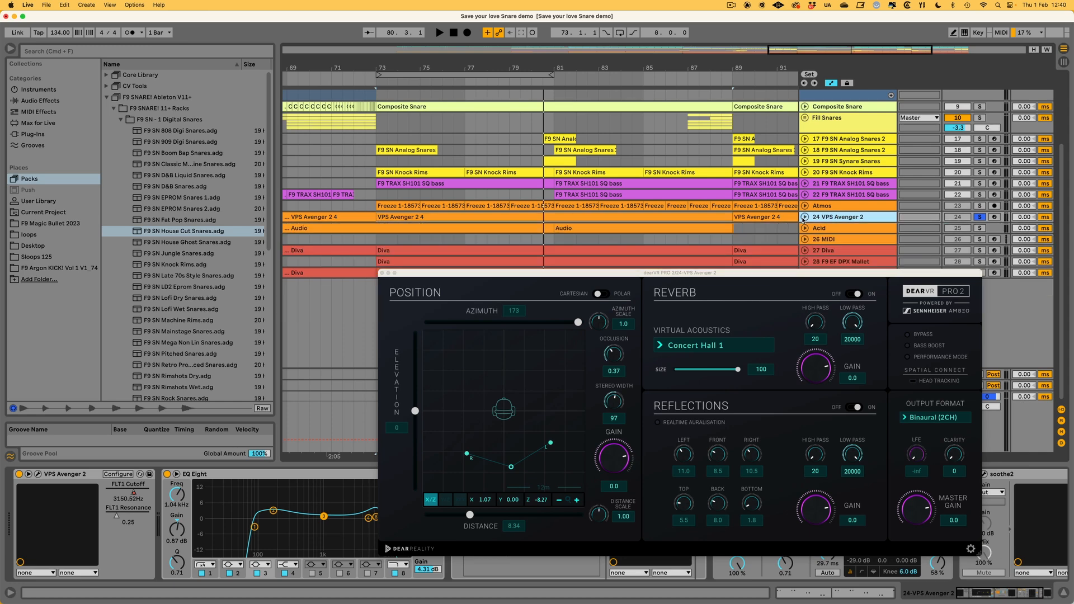
pyautogui.moveTo(706, 278); pyautogui.dragTo(666, 270)
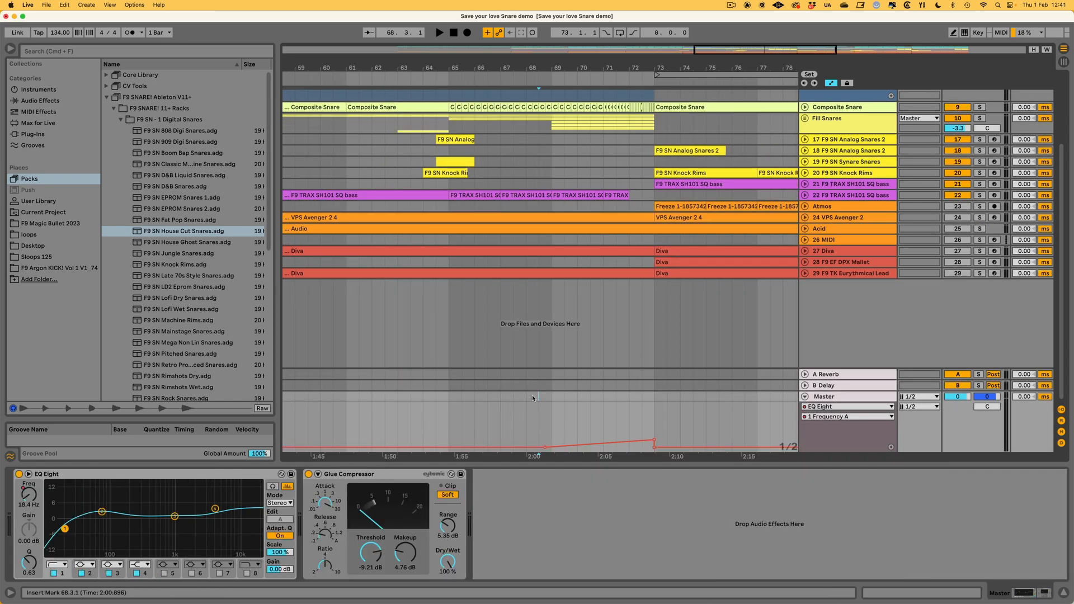
# Step: Select the time range around the Master's EQ Eight 1 Frequency A ramp leading into the drop at bar 73
pyautogui.moveTo(552, 397); pyautogui.dragTo(718, 388)
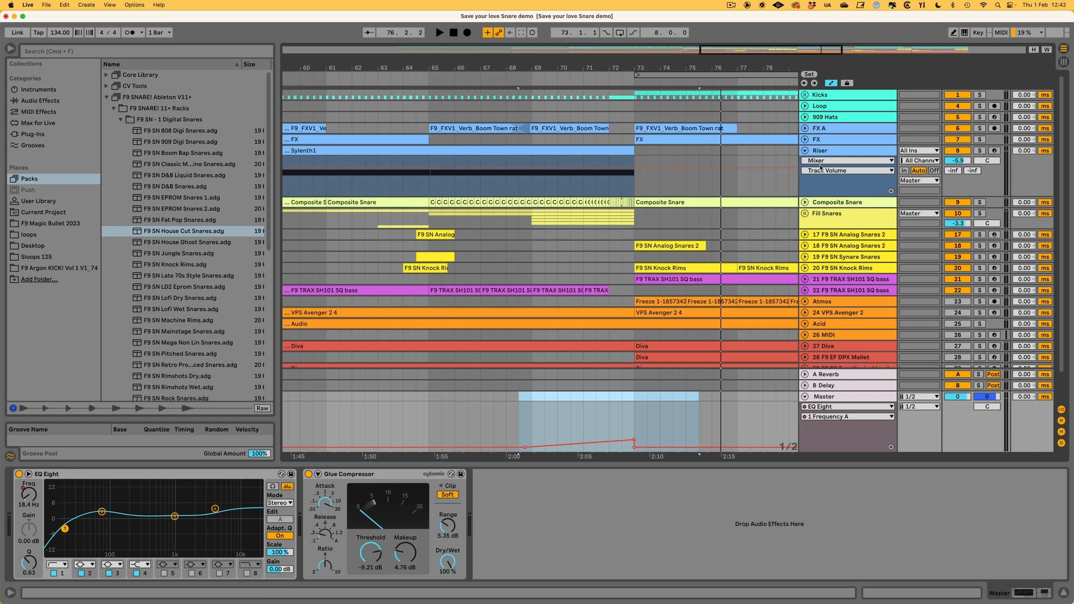
pyautogui.moveTo(801, 54); pyautogui.dragTo(802, 25)
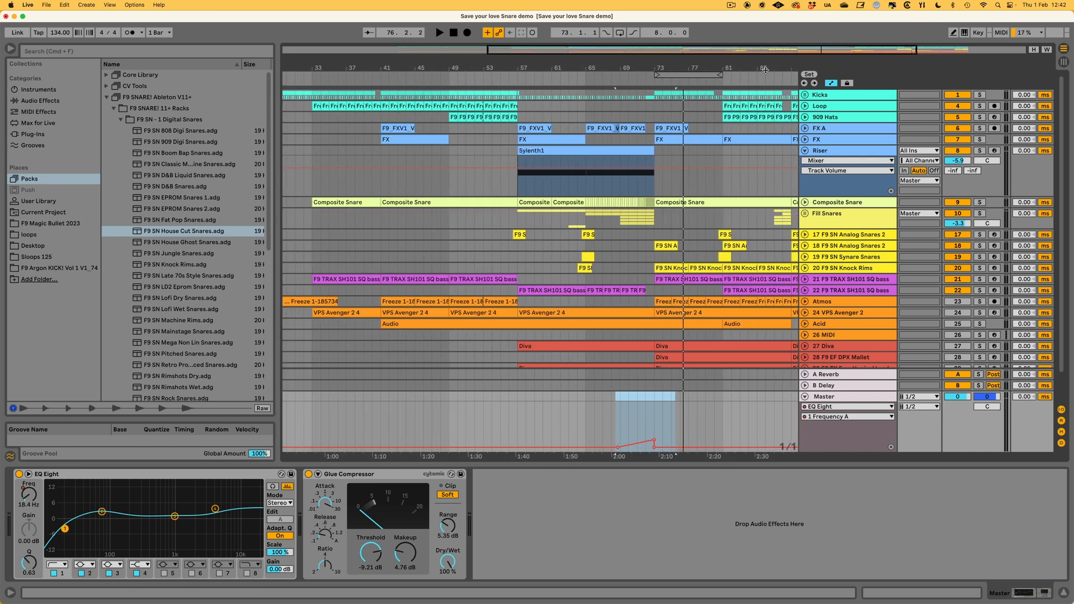
# Step: Fold the Riser track in the arrangement
pyautogui.click(510, 152)
pyautogui.click(804, 150)
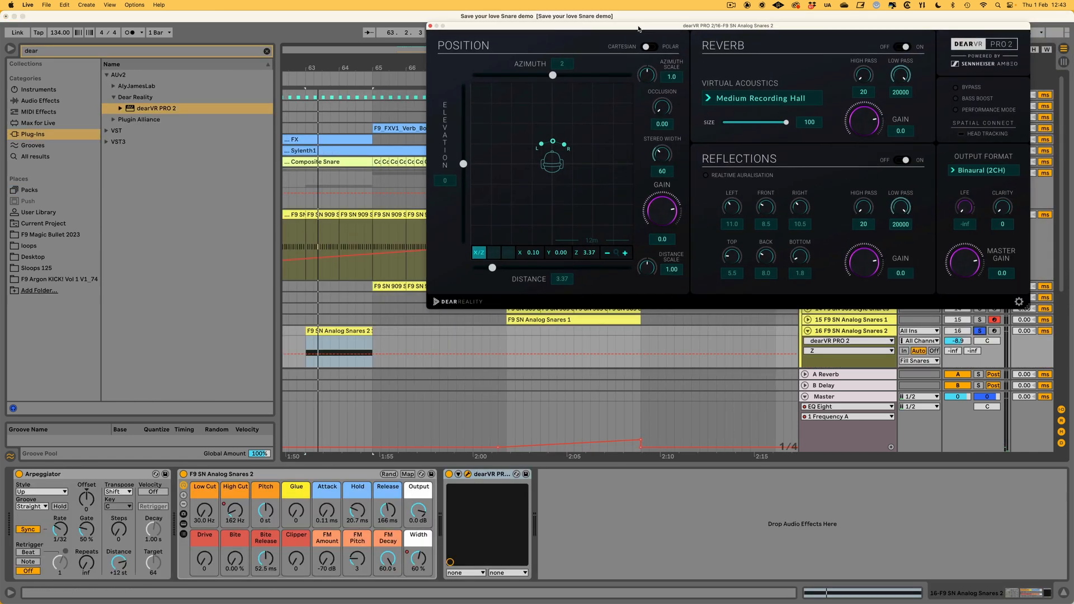
# Step: Play track 16's F9 SN Analog Snares 2 clip at bars 63 to 65 and record dearVR PRO 2 X position automation over it
pyautogui.click(331, 331)
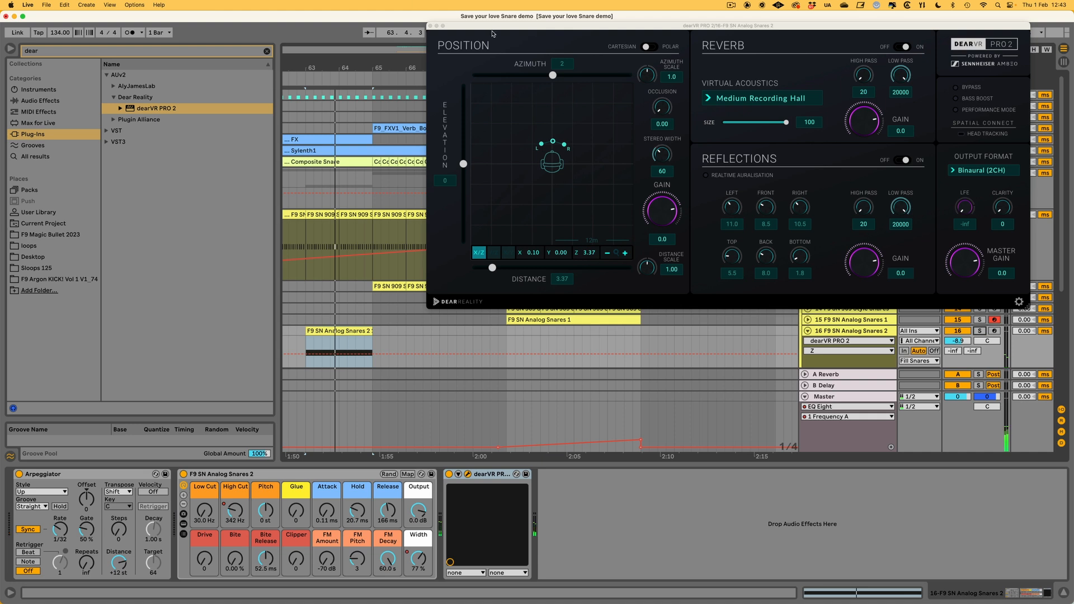
pyautogui.moveTo(494, 26); pyautogui.dragTo(498, 47)
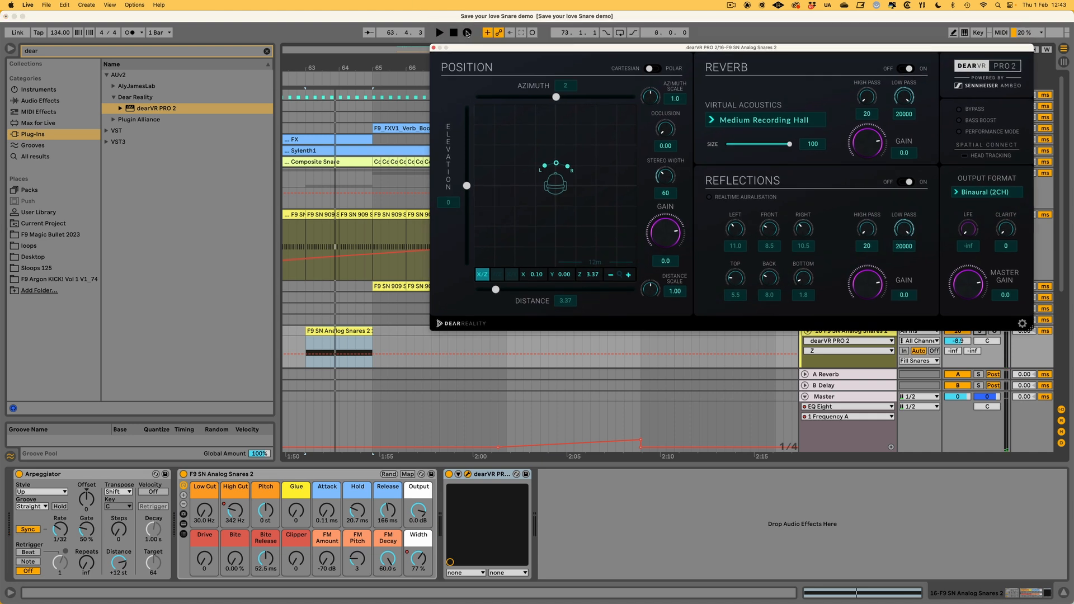
pyautogui.click(289, 335)
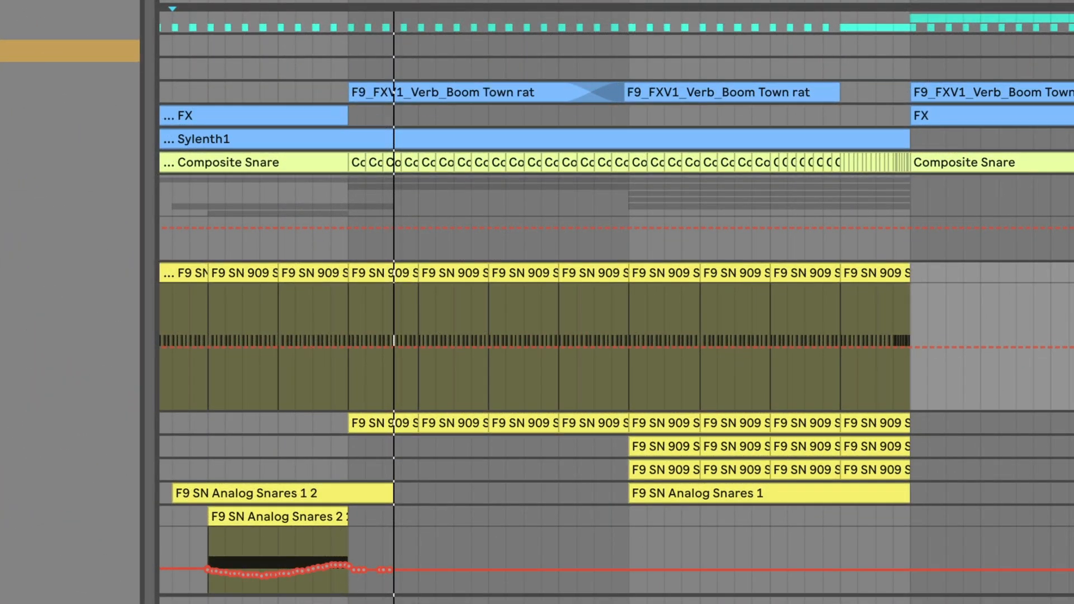
# Step: Draw Pitch automation on track 11 rising from 0 st near bar 68 to +24 st at bar 72, dropping to -8 st at bar 73
pyautogui.click(567, 347)
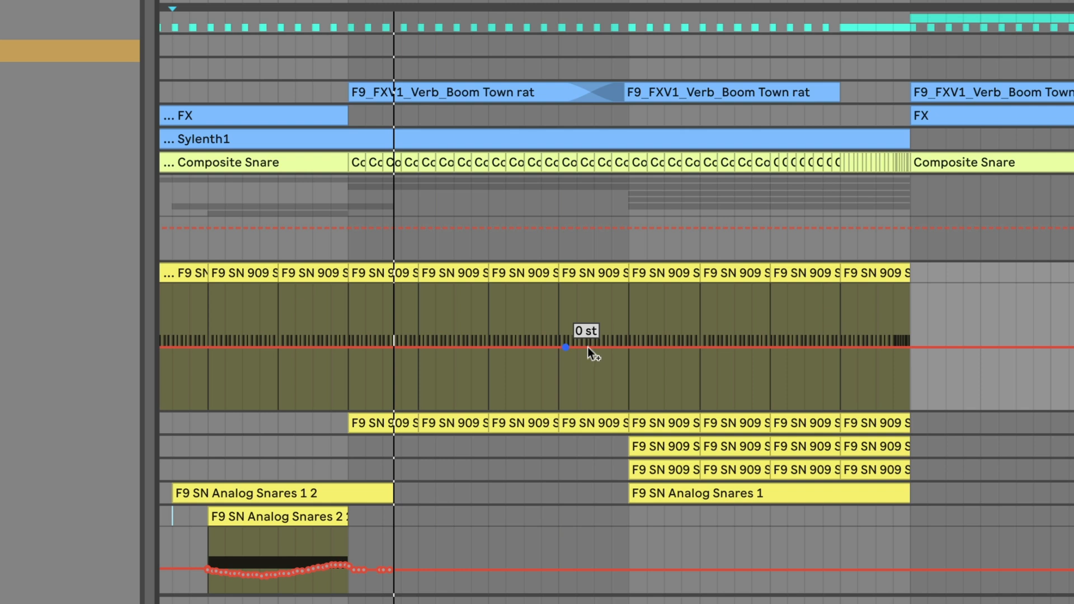
pyautogui.moveTo(771, 347); pyautogui.dragTo(771, 310)
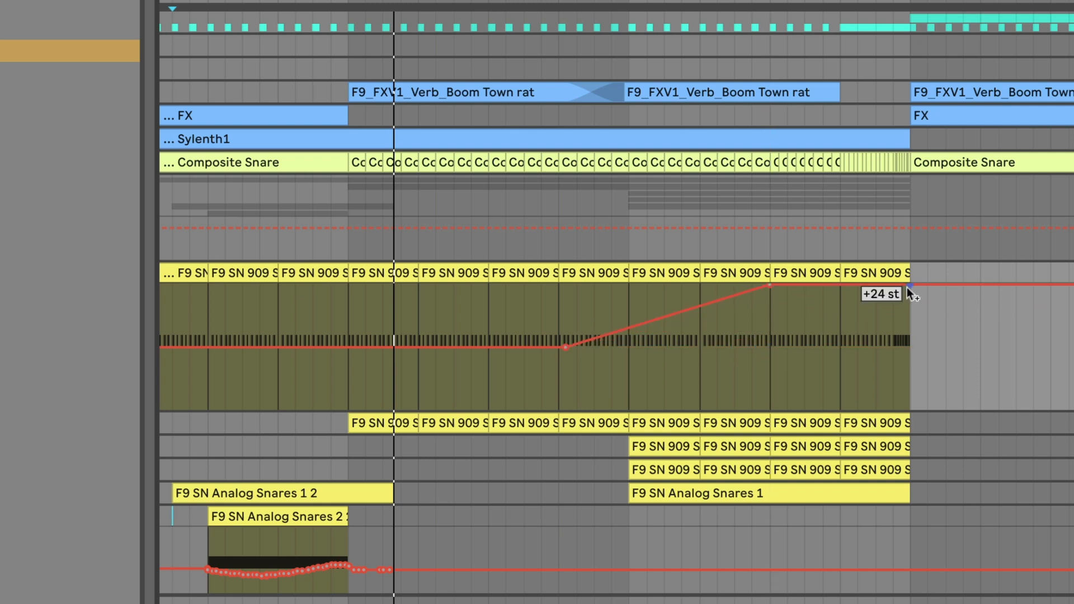
pyautogui.moveTo(771, 286); pyautogui.dragTo(841, 285)
pyautogui.moveTo(926, 285); pyautogui.dragTo(911, 367)
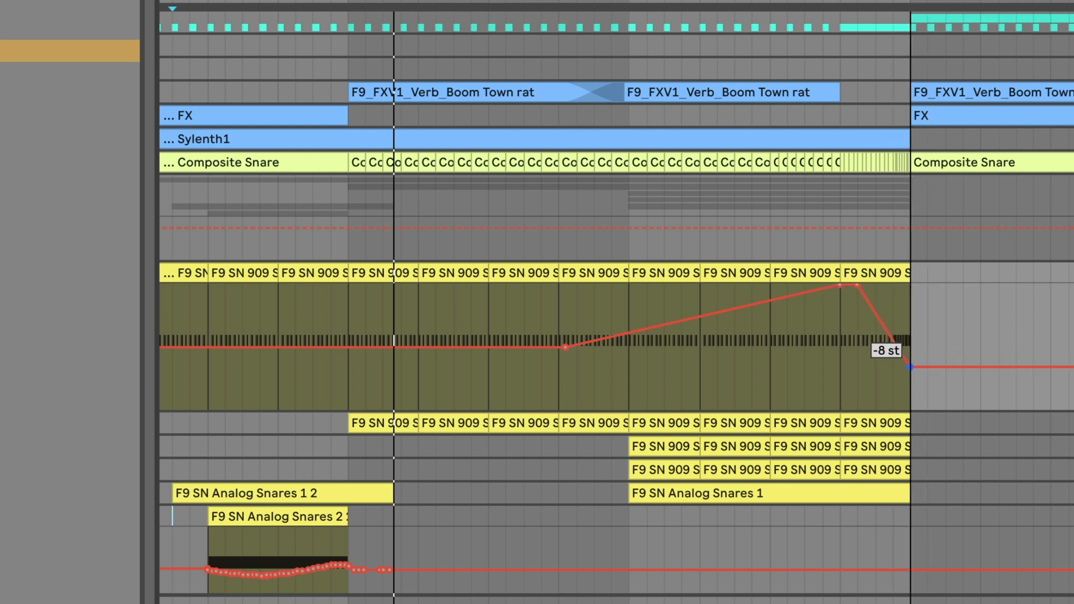
# Step: Curve the rising pitch ramp on track 11 and play the 909 snares from bar 68
pyautogui.click(569, 276)
pyautogui.press('space')
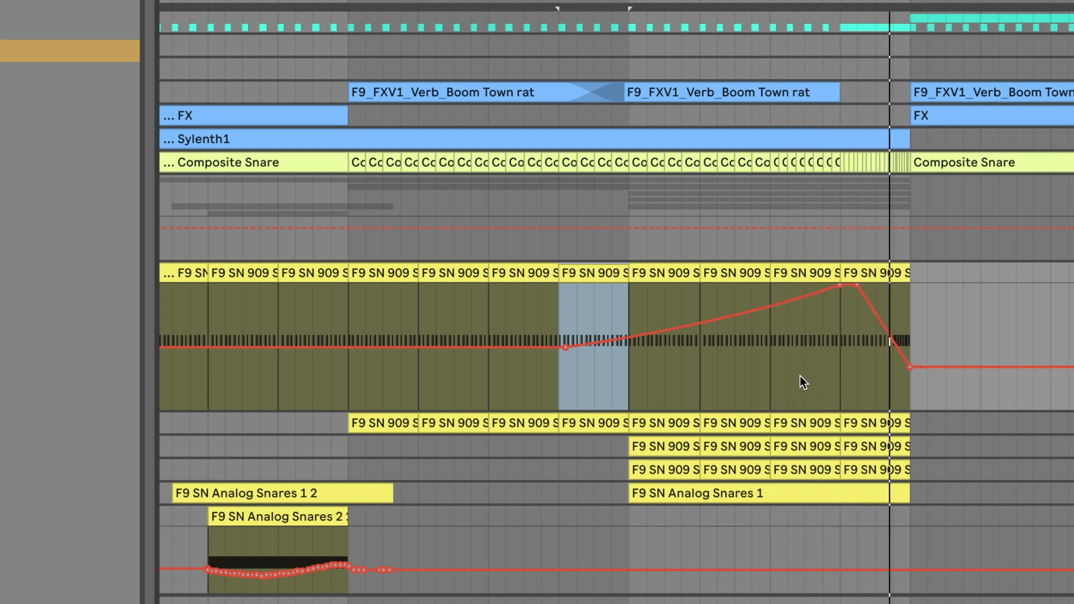
pyautogui.press('space')
# Step: Play the full build-up from bar 53
pyautogui.hscroll(-3, 800, 379)
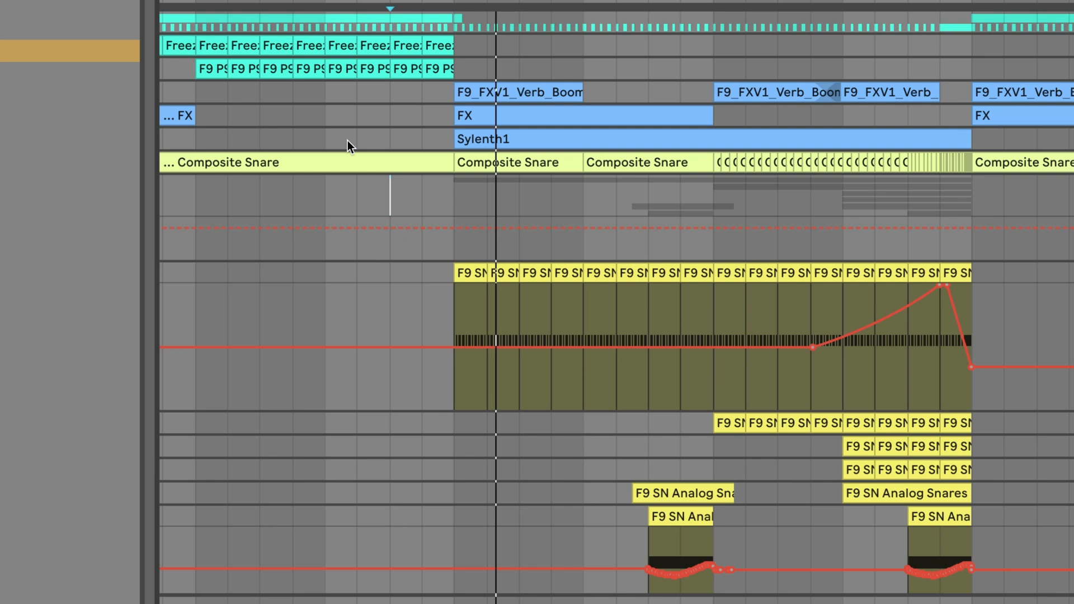
pyautogui.click(324, 191)
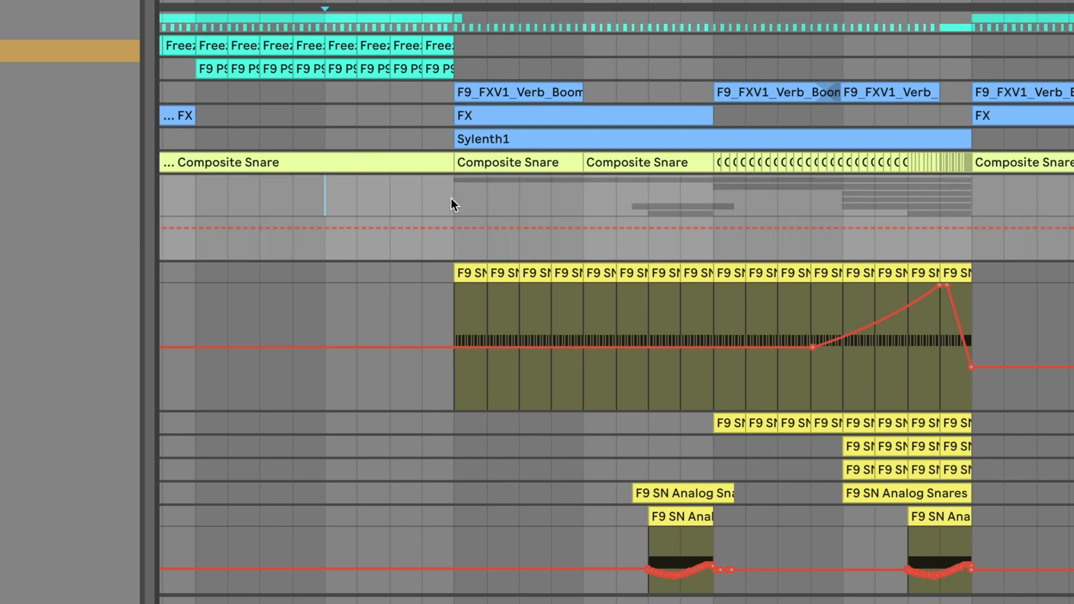
pyautogui.hscroll(2, 299, 175)
pyautogui.press('space')
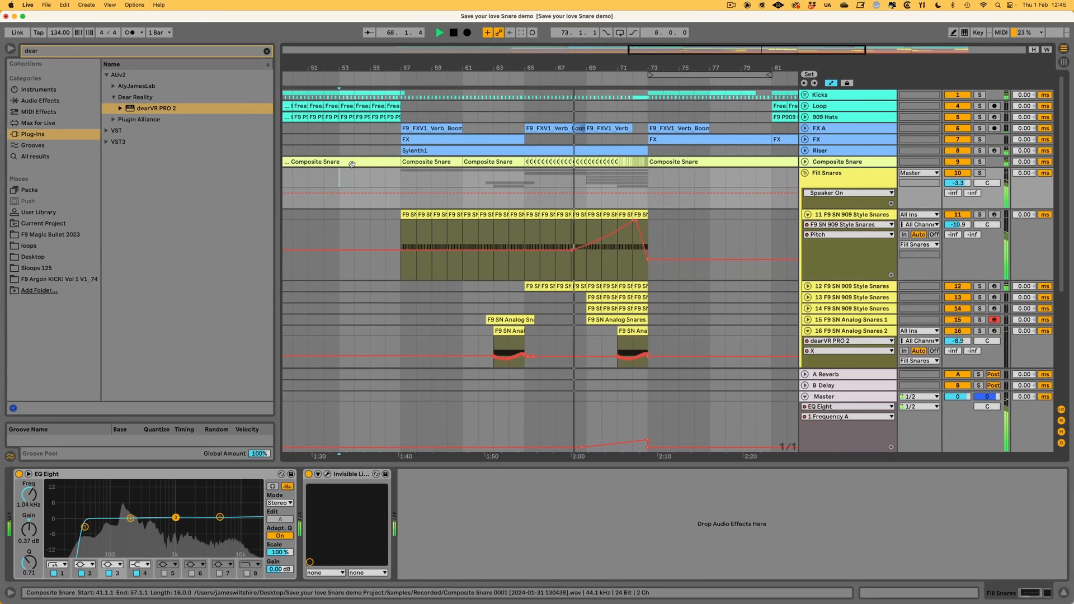
# Step: Unfold the Riser track and set its volume to -5.4 dB during playback
pyautogui.click(805, 152)
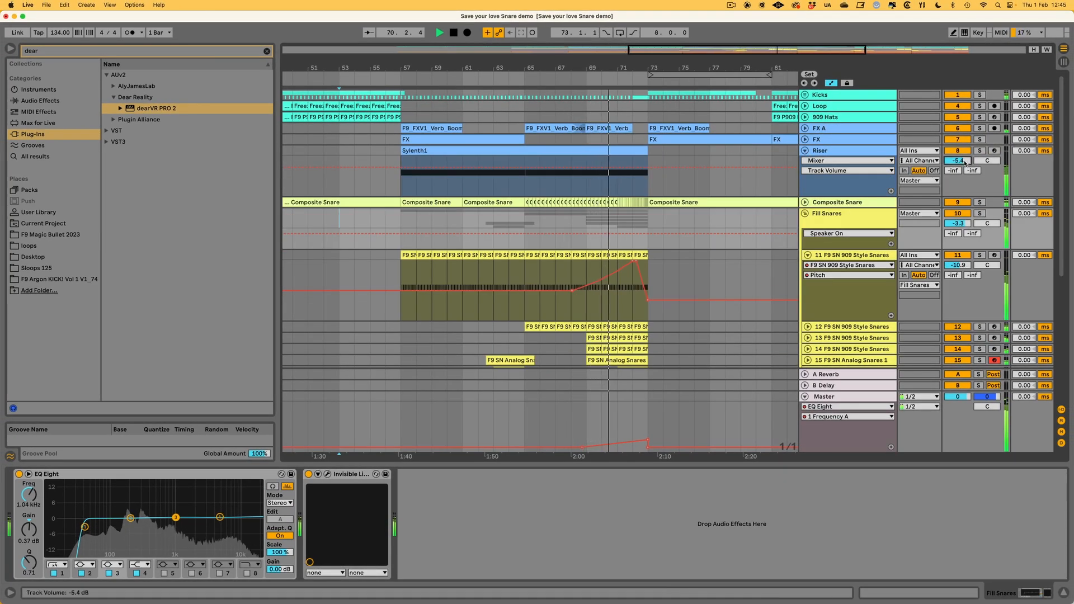
pyautogui.scroll(-4, 737, 216)
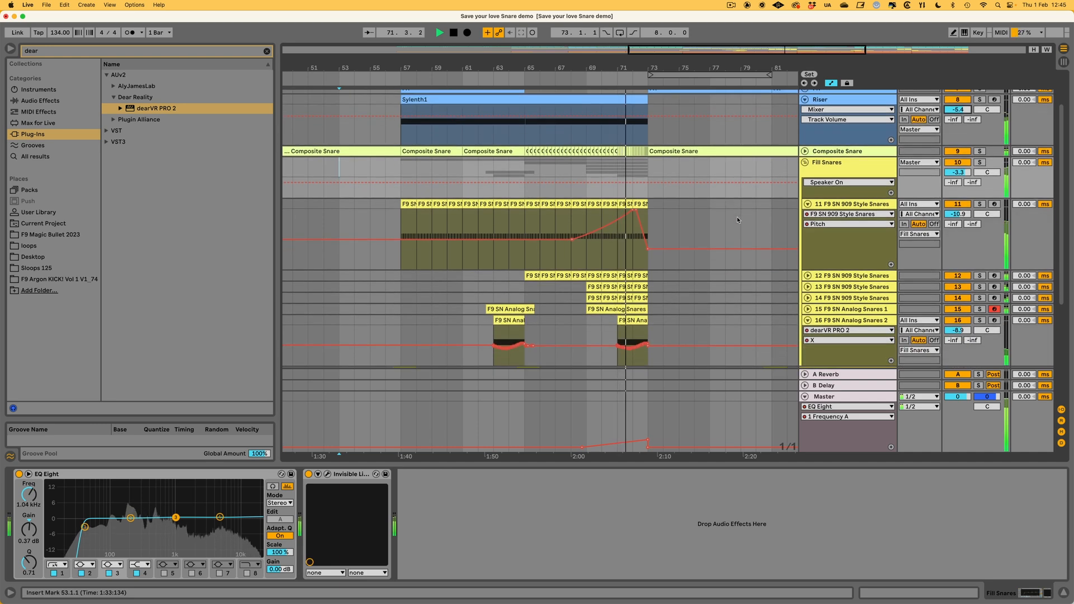
pyautogui.scroll(-1, 737, 216)
pyautogui.scroll(-1, 737, 217)
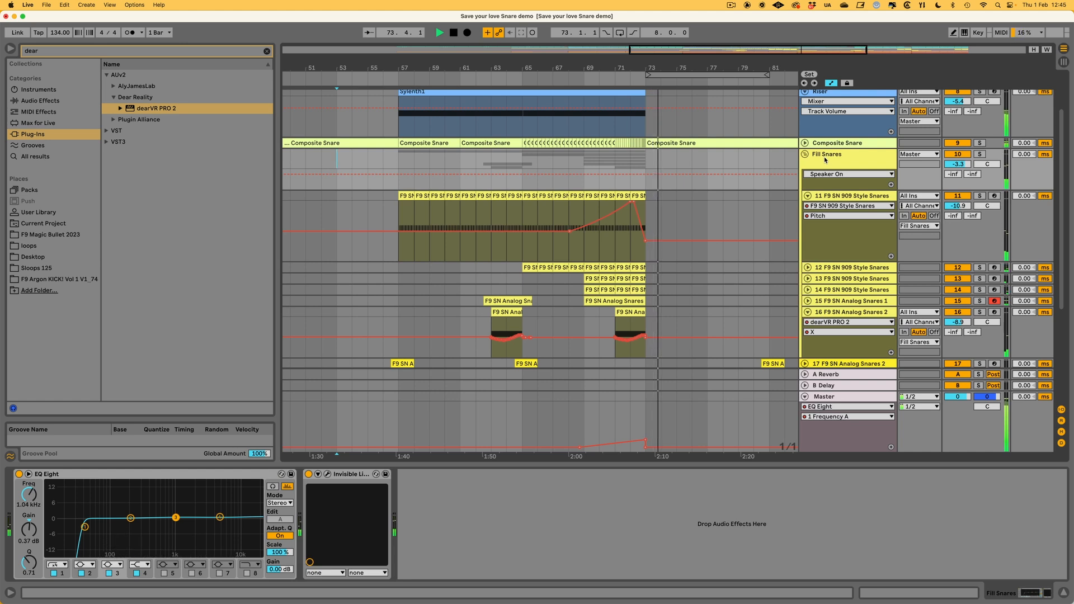
# Step: Review the layers after the drop at bar 73 and fold track 11 F9 SN 909 Style Snares
pyautogui.hscroll(2, 631, 195)
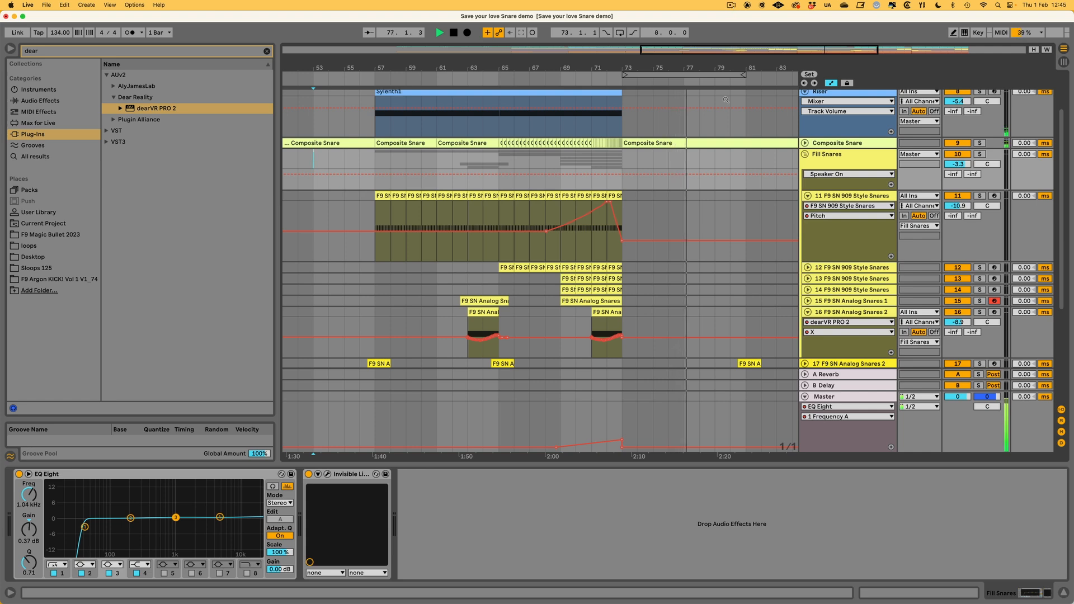
pyautogui.hscroll(-1, 638, 157)
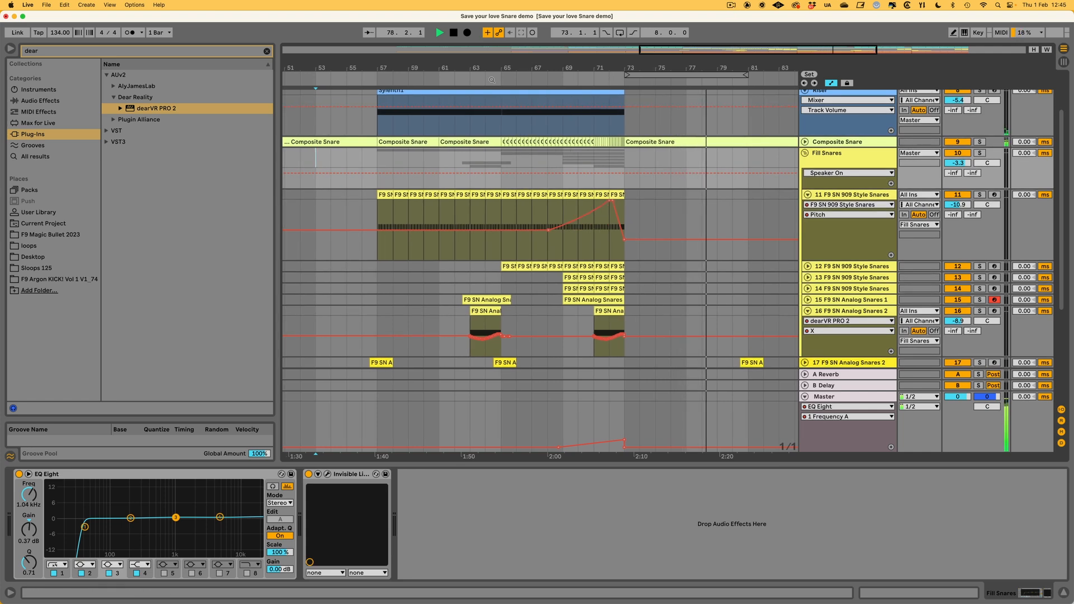
pyautogui.scroll(-5, 579, 113)
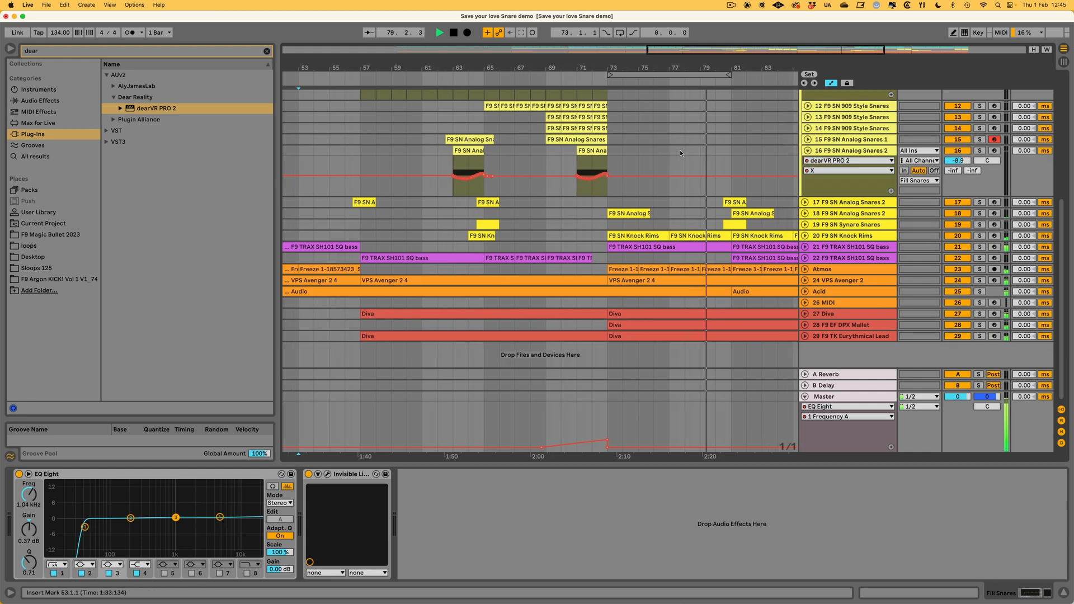
pyautogui.scroll(2, 676, 153)
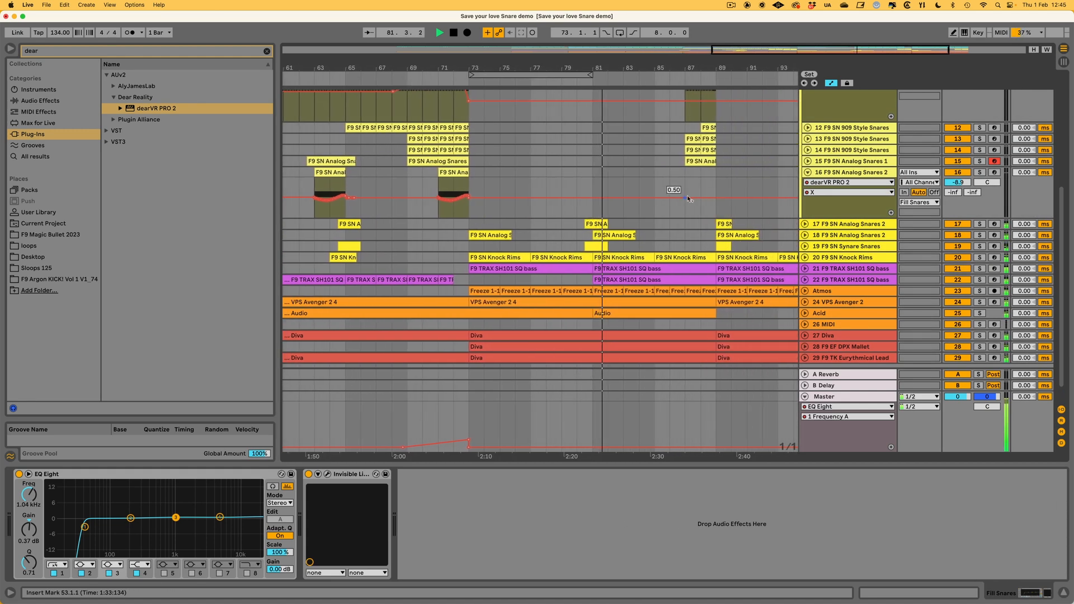
pyautogui.scroll(5, 840, 242)
pyautogui.click(808, 229)
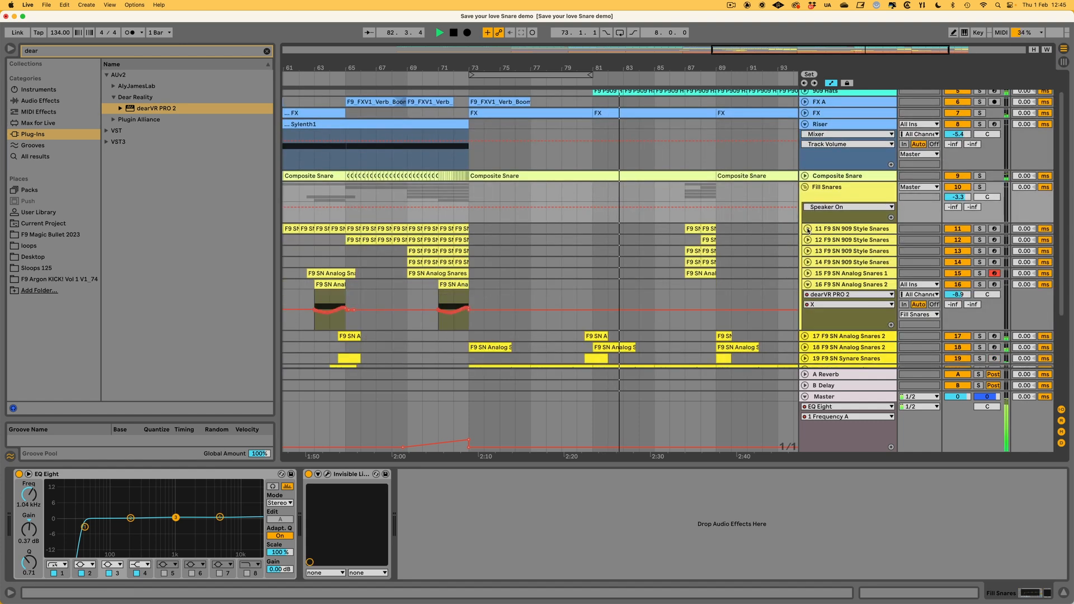
# Step: Listen through the snare fill leading into bar 89 and stop playback
pyautogui.scroll(-2, 678, 261)
pyautogui.scroll(2, 671, 251)
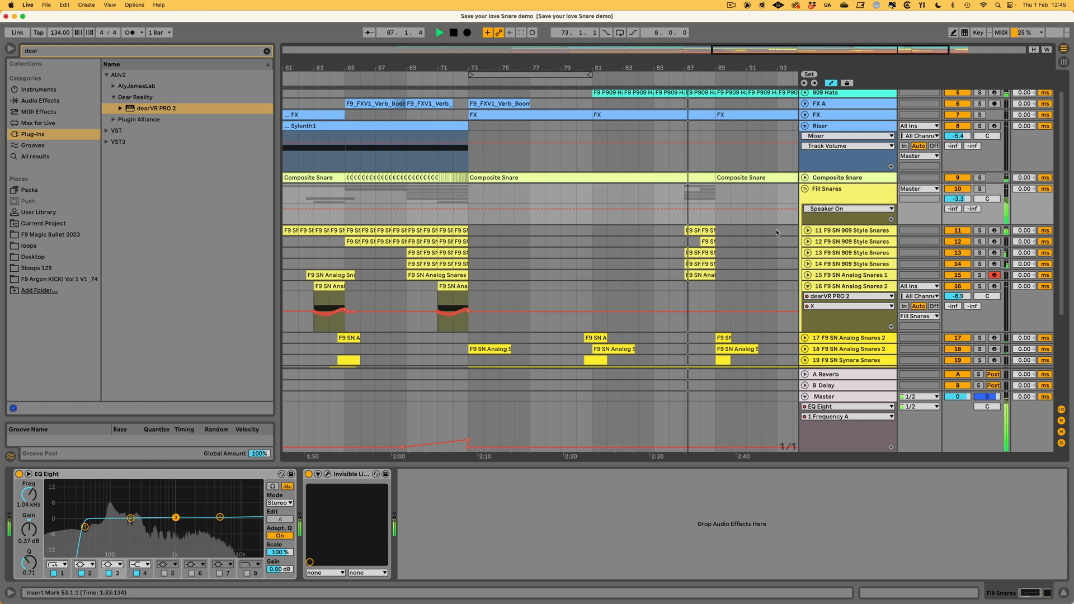
pyautogui.scroll(1, 778, 228)
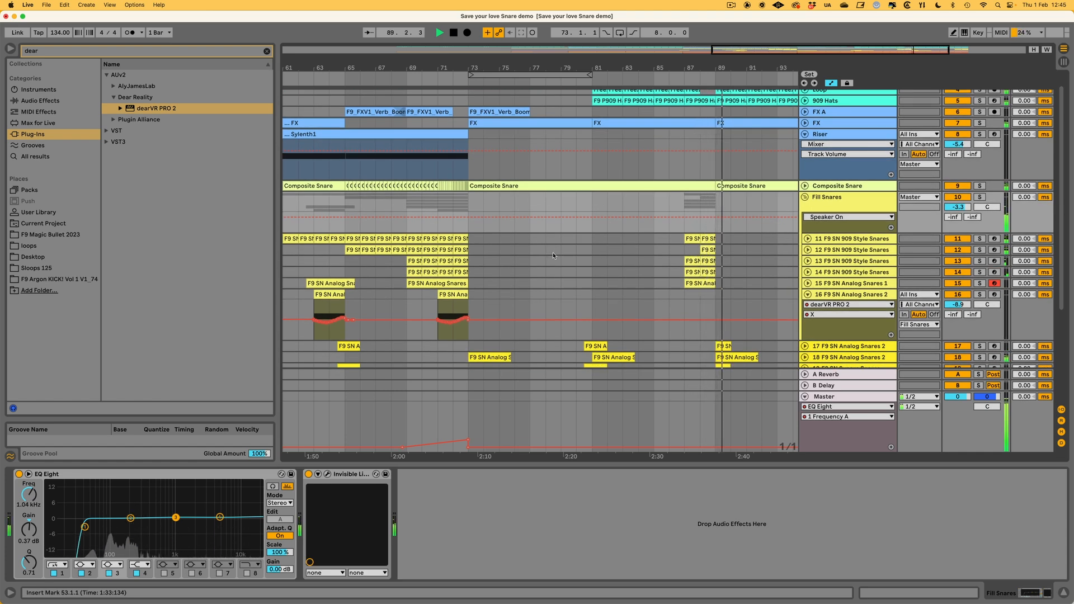
pyautogui.scroll(-1, 553, 253)
pyautogui.hscroll(1, 555, 256)
pyautogui.press('space')
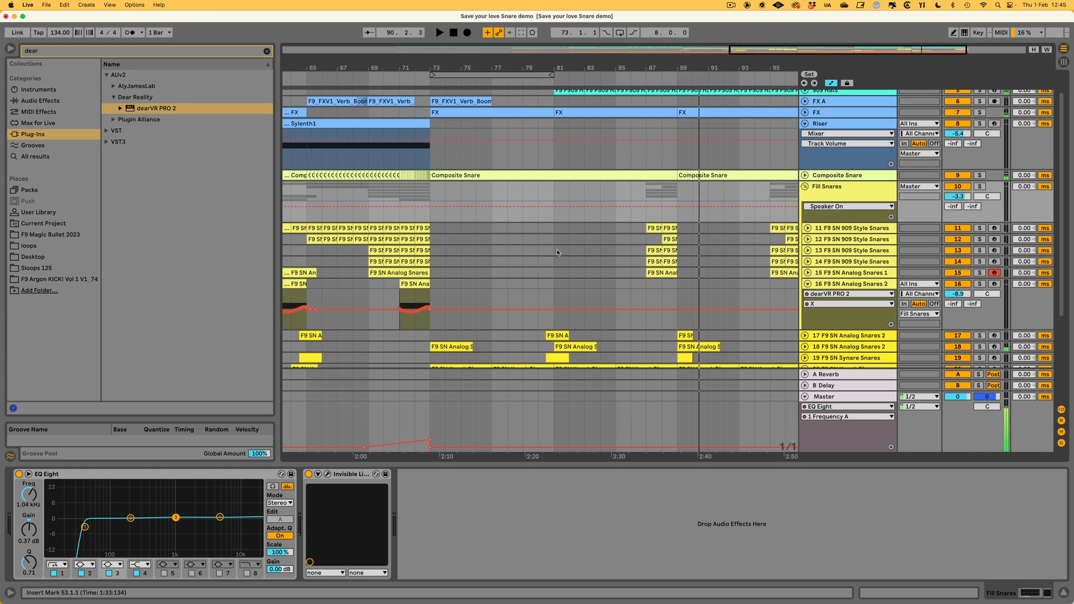
# Step: Fold track 16 F9 SN Analog Snares 2
pyautogui.hscroll(-2, 555, 255)
pyautogui.click(806, 285)
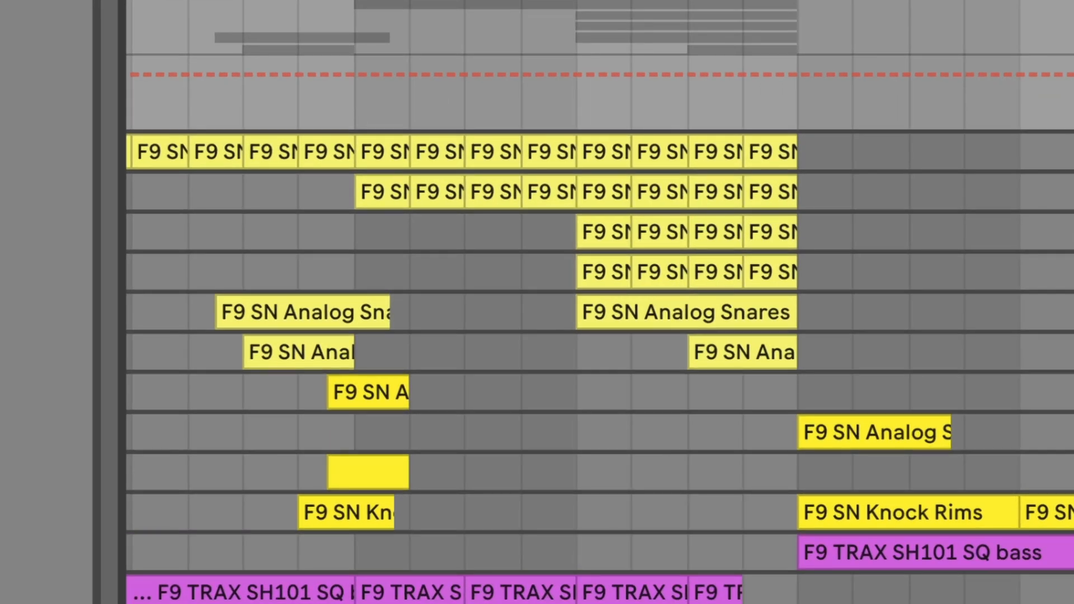
# Step: Examine the layered snare clips around the drop and the short fills leading into bars 89 and 97
pyautogui.click(596, 512)
pyautogui.click(781, 400)
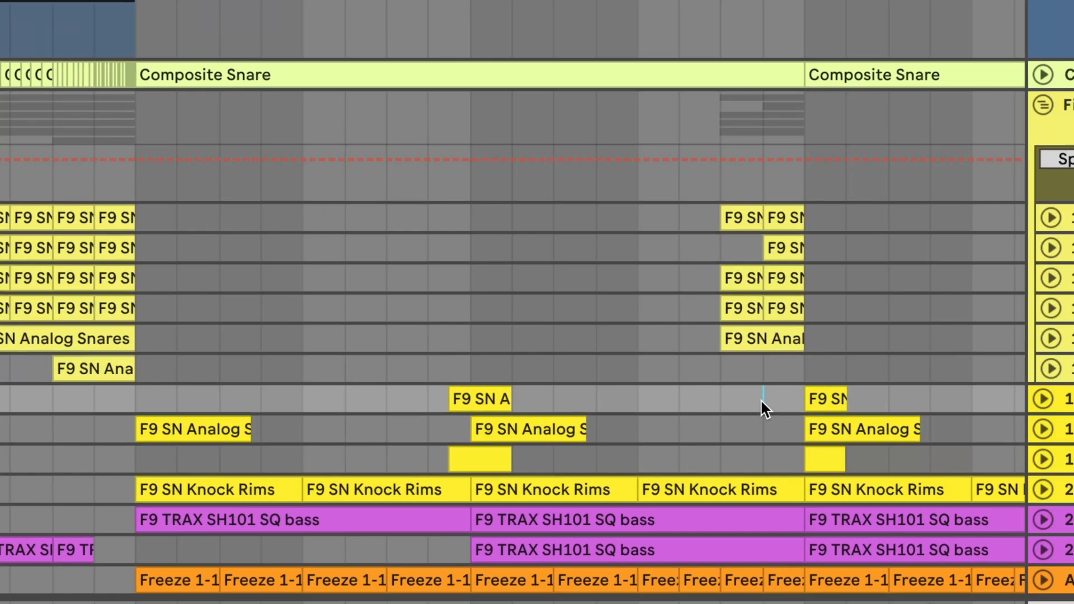
pyautogui.hscroll(1, 762, 392)
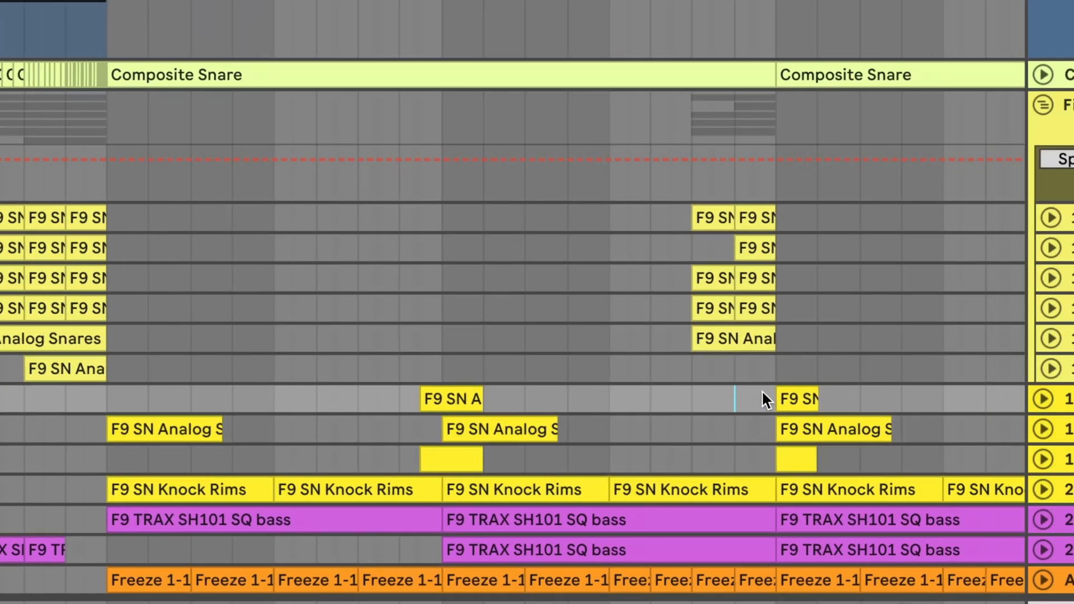
pyautogui.hscroll(4, 763, 400)
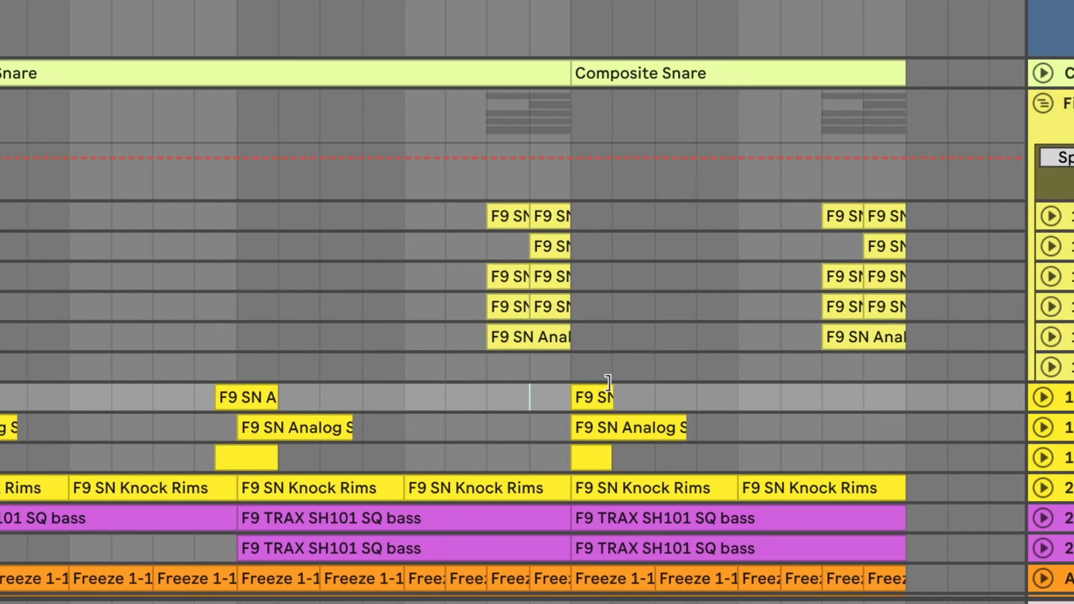
pyautogui.scroll(2, 609, 383)
pyautogui.hscroll(-9, 622, 387)
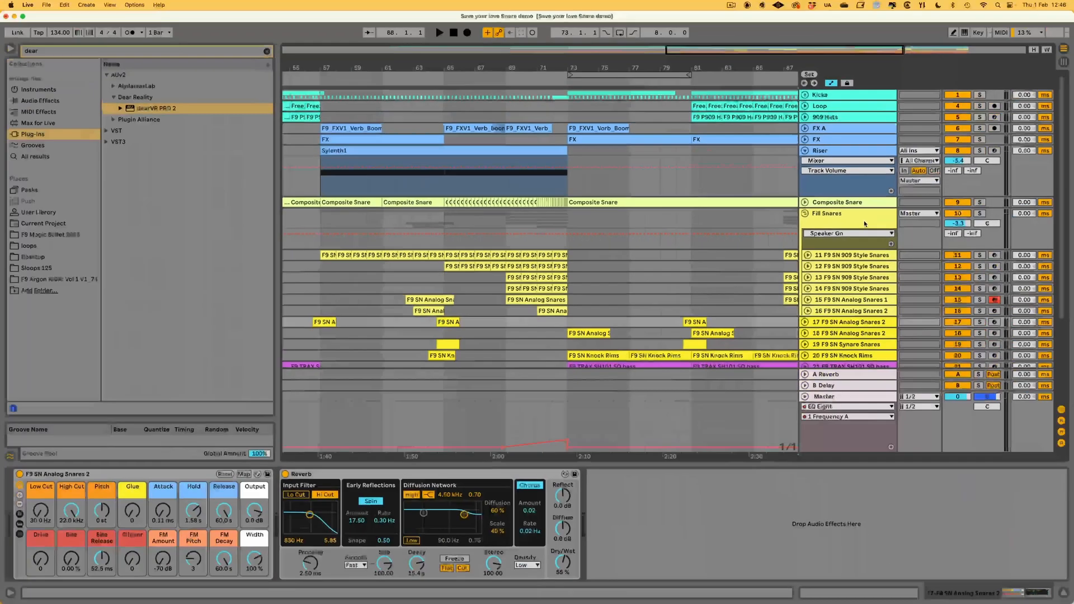
# Step: Open the Invisible Limiter G2 on the Fill Snares group and enable Unity Gain Monitor
pyautogui.click(838, 223)
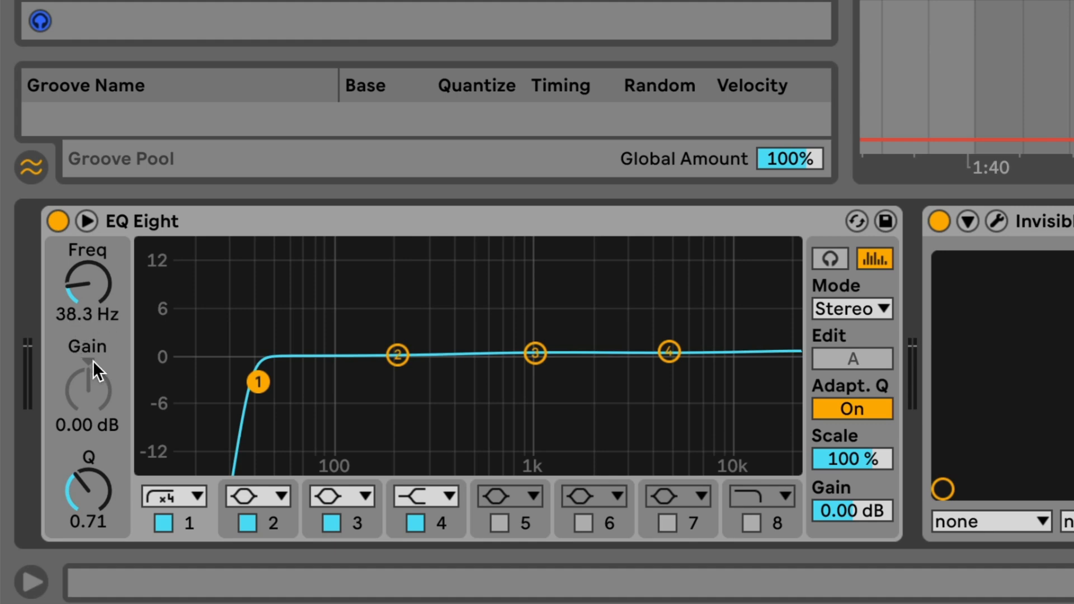
pyautogui.click(997, 222)
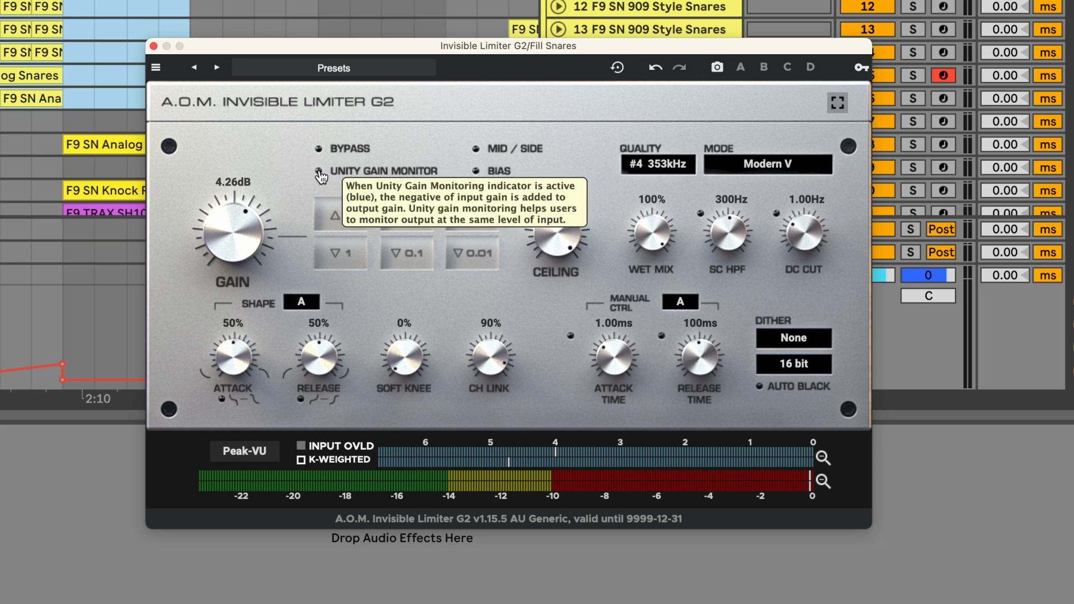
pyautogui.click(319, 171)
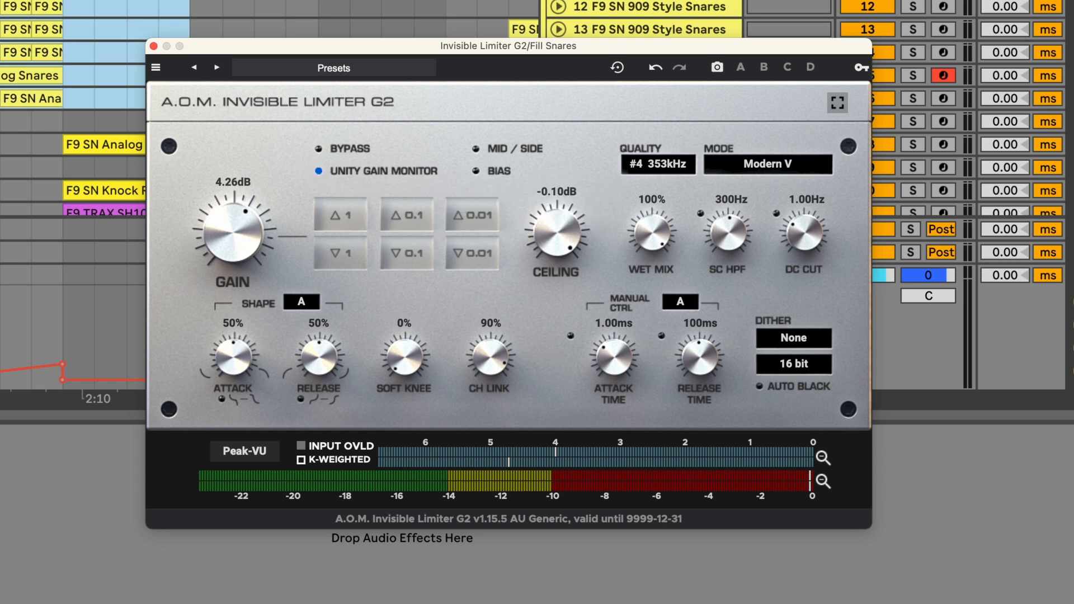
# Step: Play the end of the build-up before bar 73 to hear the Fill Snares through the limiter
pyautogui.click(1, 394)
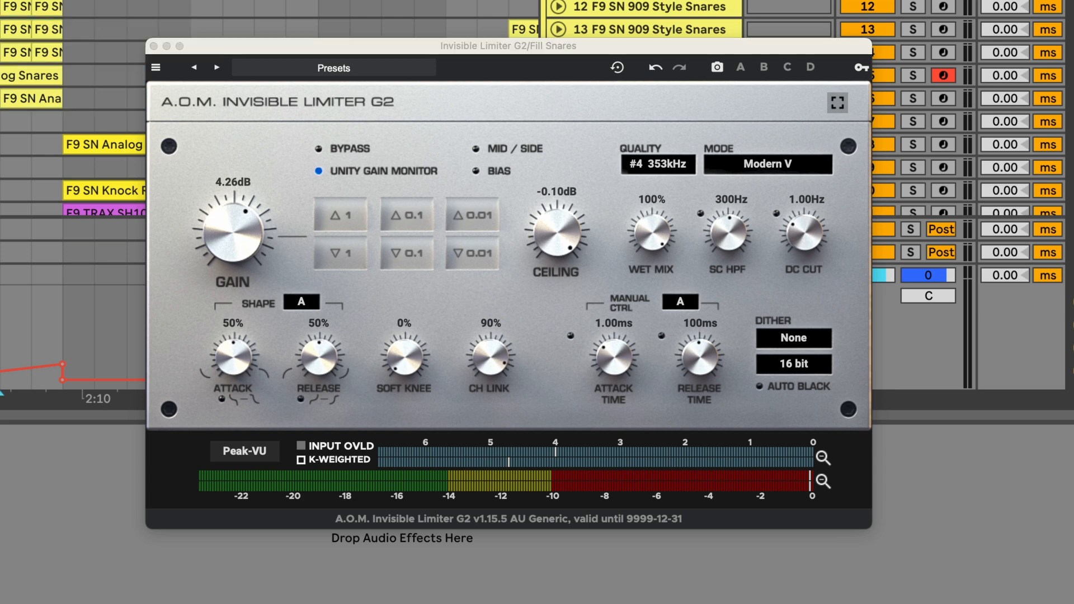
pyautogui.press('space')
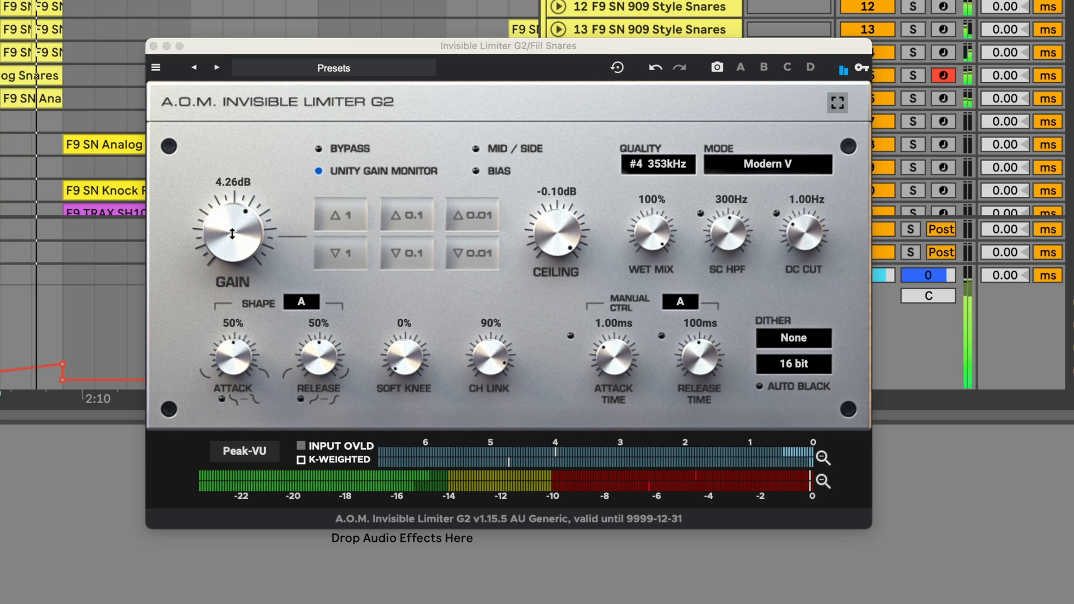